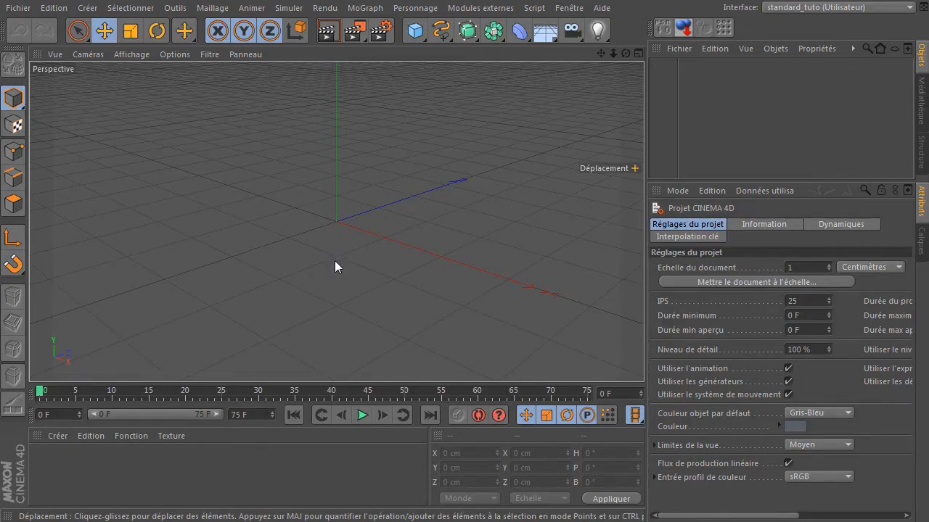
- Add a sphere object to the scene
left_click_drag(625, 53, 664, 109)
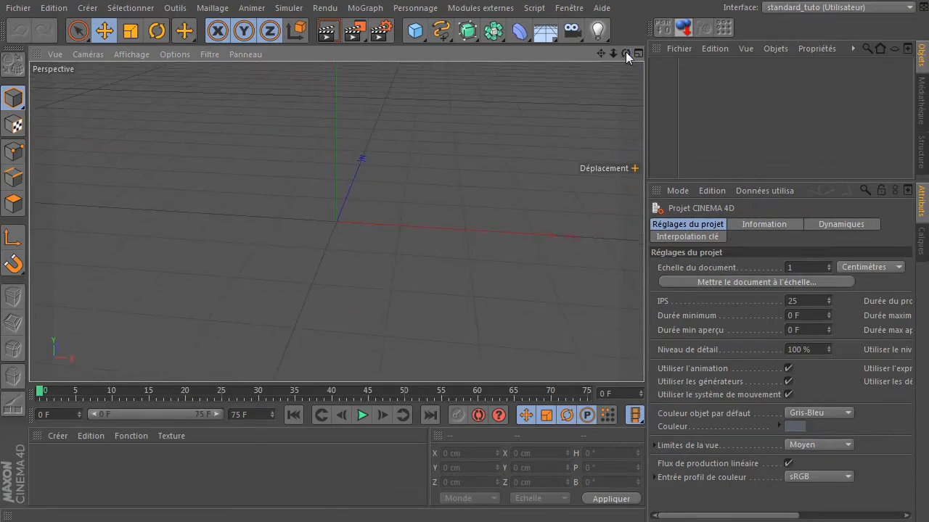
left_click_drag(613, 53, 575, 63)
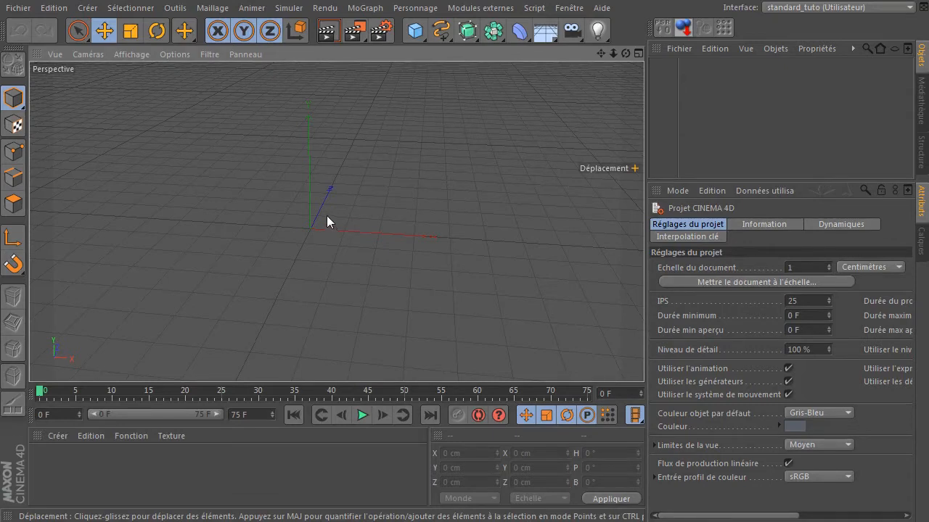
left_click(415, 39)
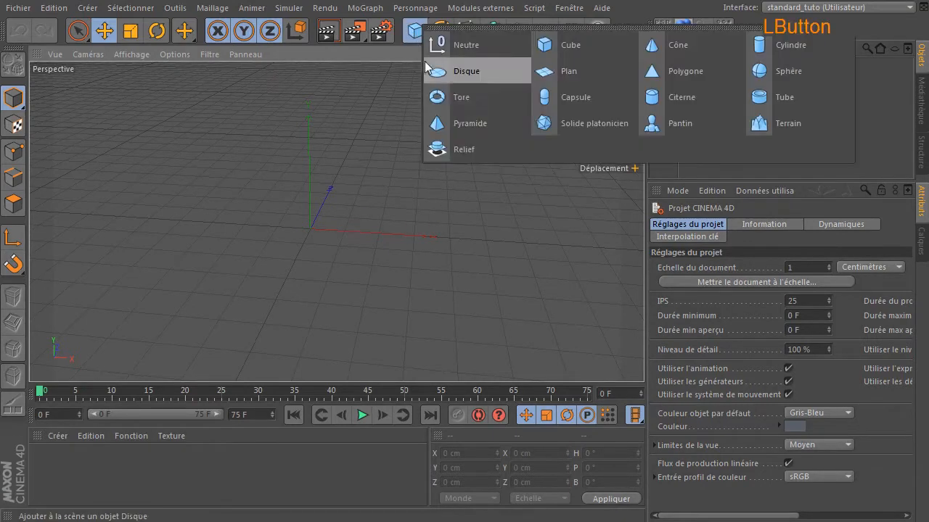
left_click(782, 71)
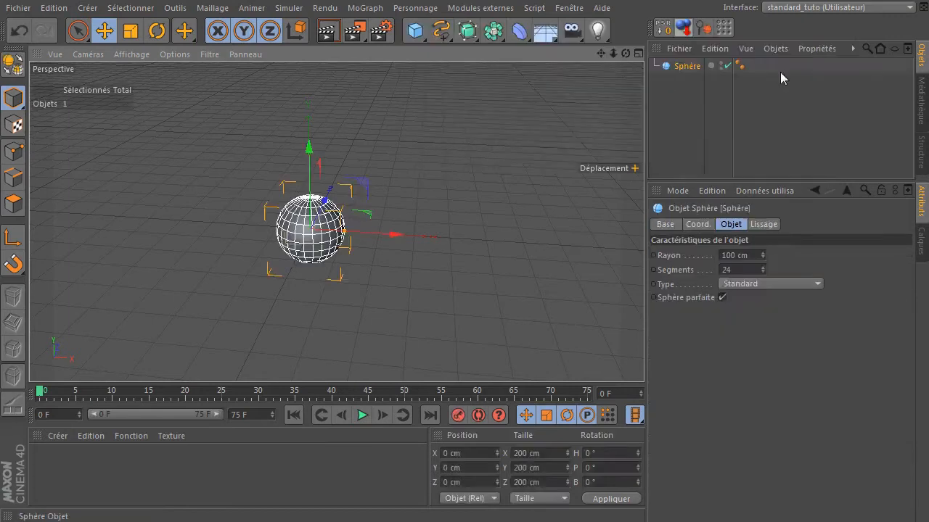
- Set the sphere's radius to 40 cm
left_click(750, 256)
type("20")
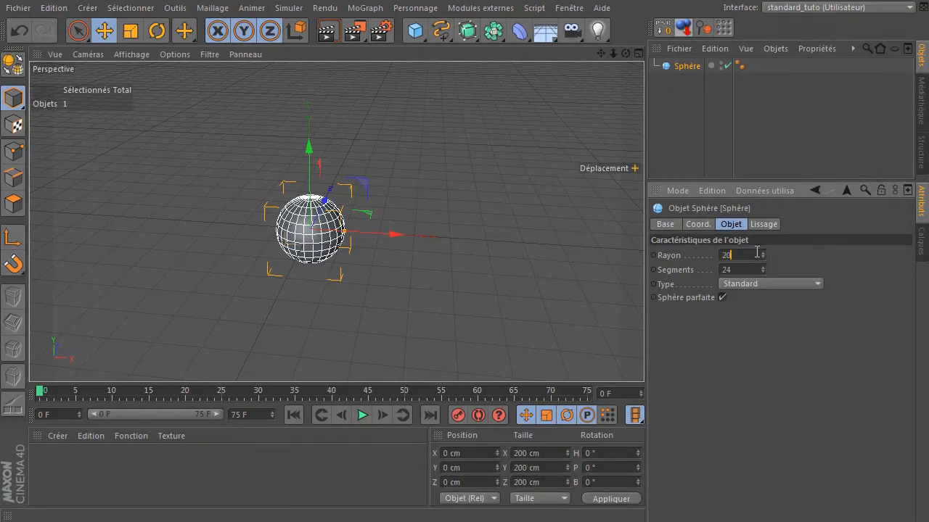
key("Return")
left_click(749, 257)
type("40")
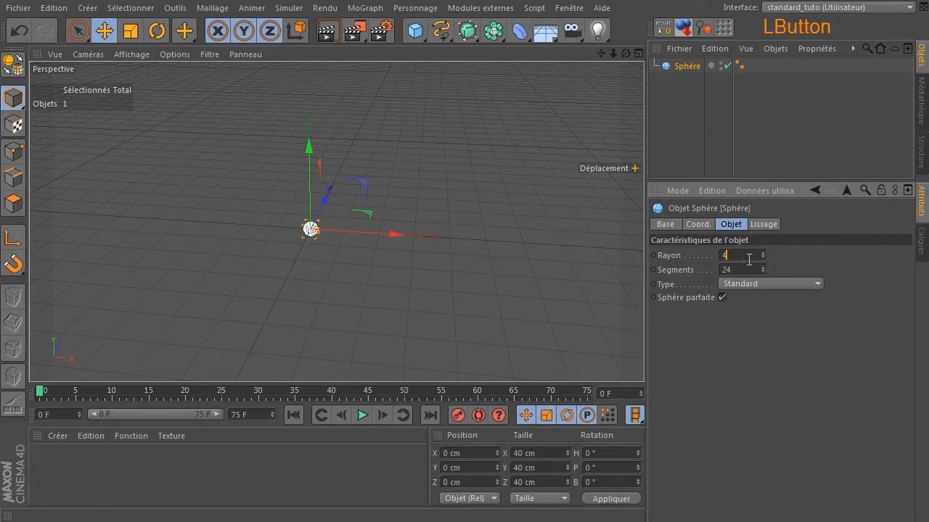
key("Return")
- Reset the sphere's PSR and rename it controleur
left_click_drag(601, 53, 336, 221)
left_click_drag(625, 54, 614, 100)
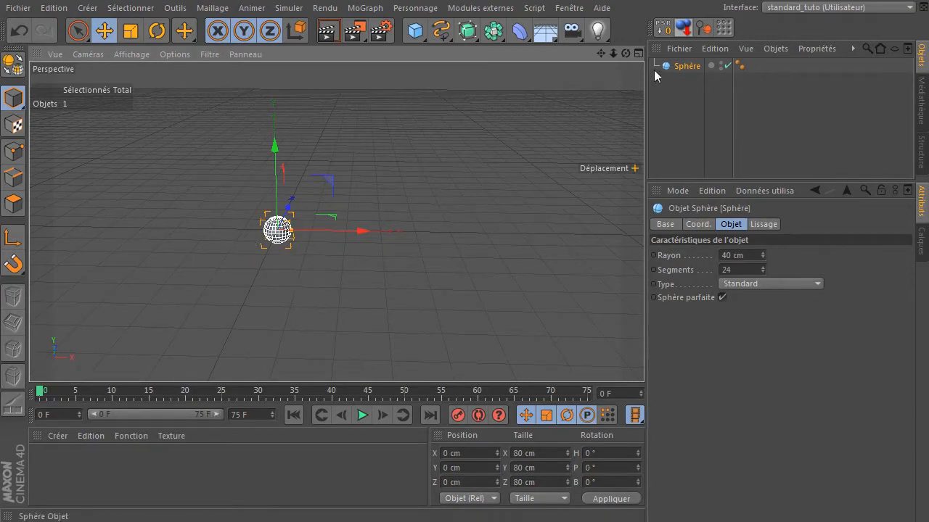
left_click(664, 30)
left_click_drag(599, 53, 631, 248)
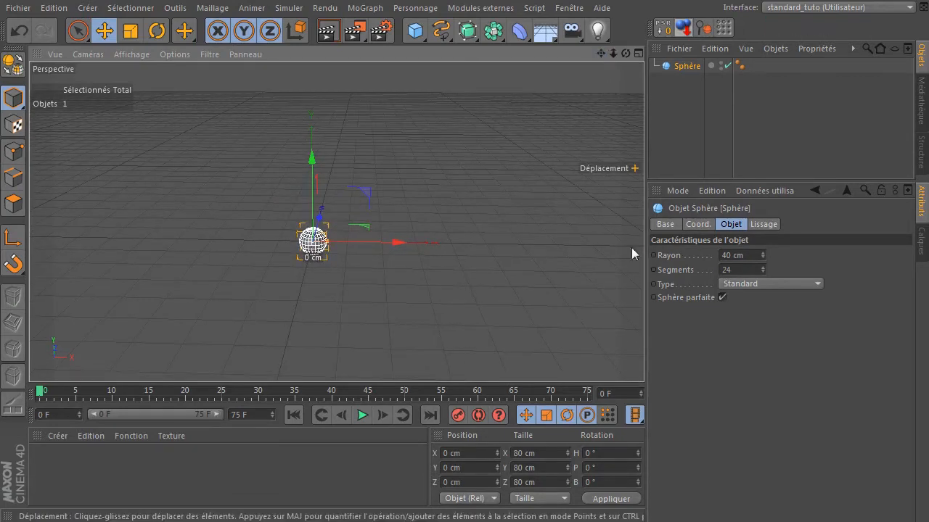
double_click(690, 67)
type("con")
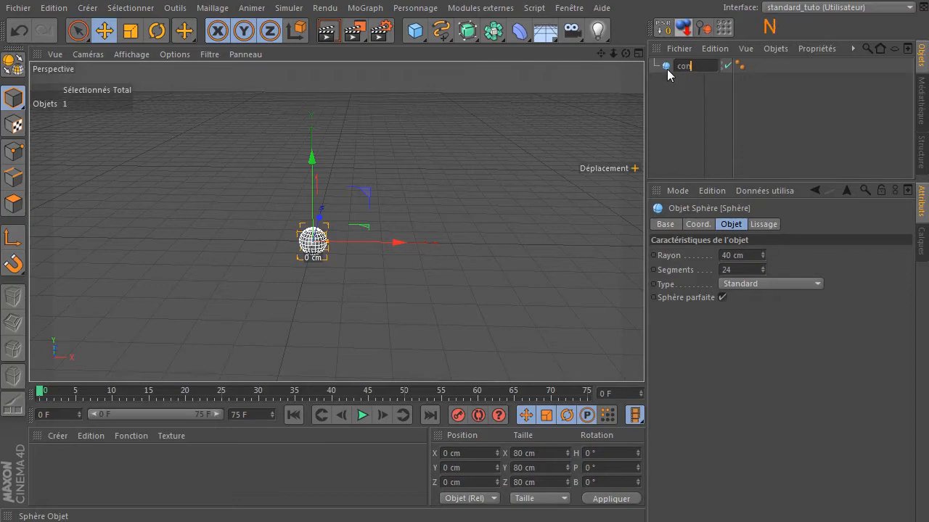
type("troleur")
key("Return")
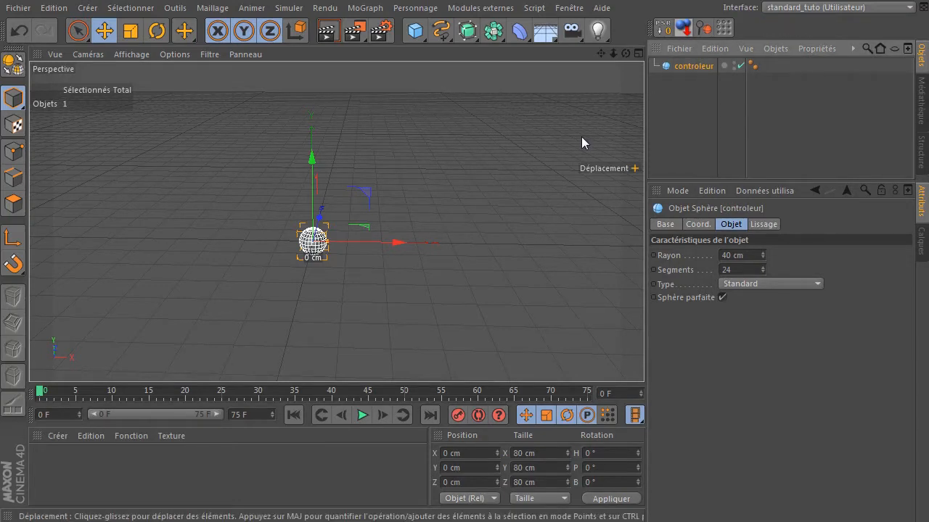
- Switch the viewport display to Ombrage de Gouraud (lignes)
left_click(430, 169)
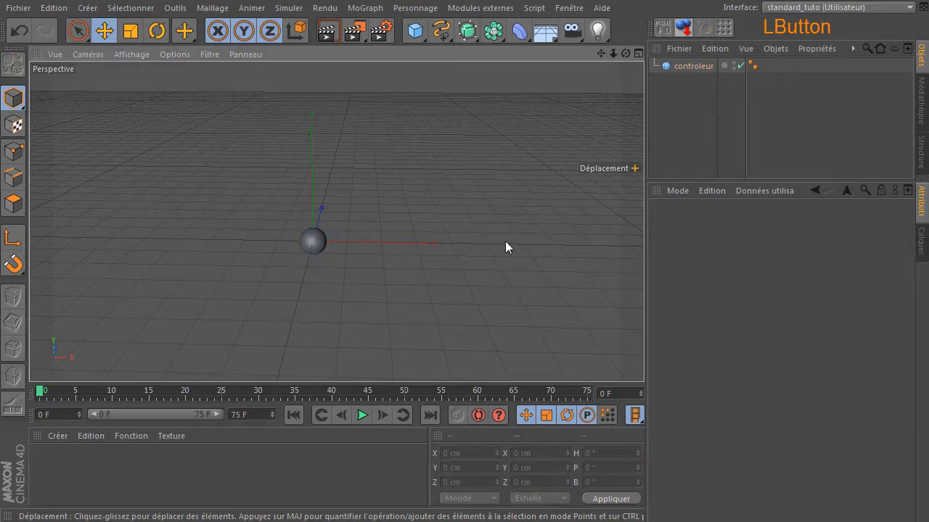
left_click(129, 55)
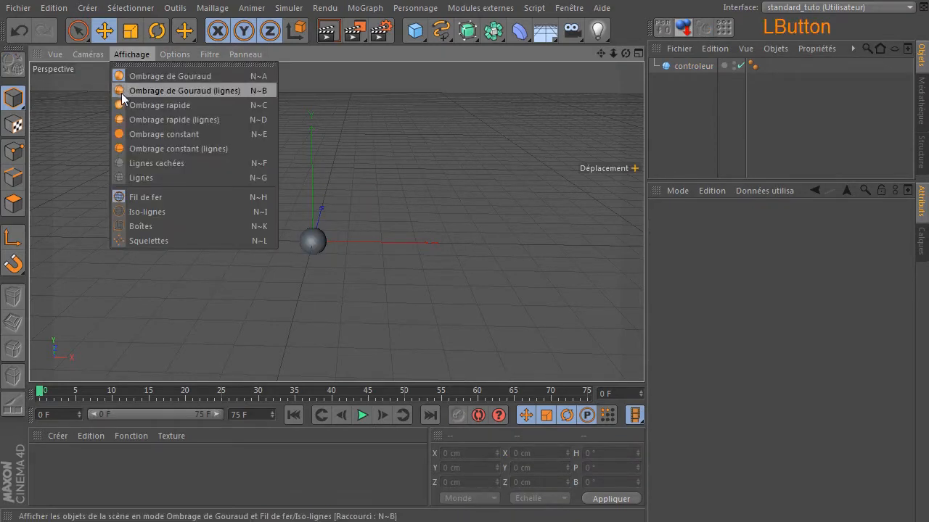
left_click(121, 92)
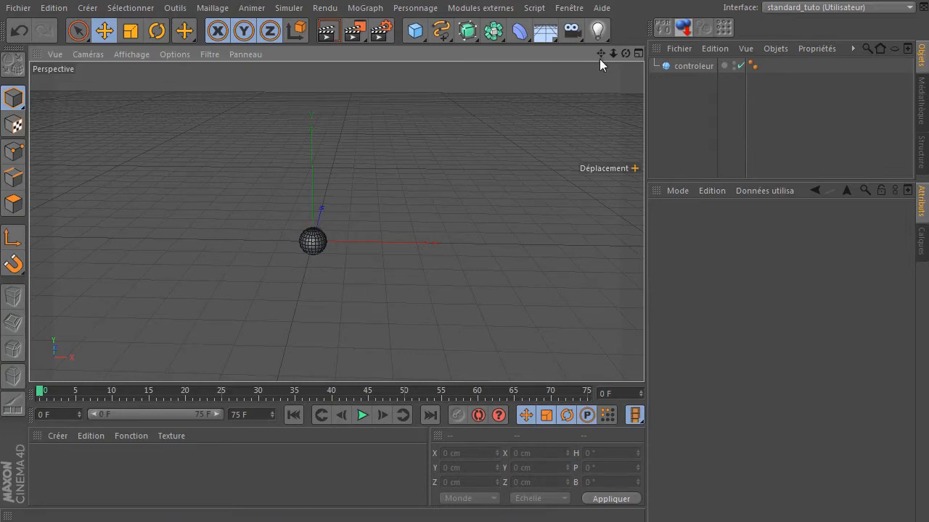
- Move the controleur sphere off the origin and reset its PSR
left_click_drag(600, 53, 797, 133)
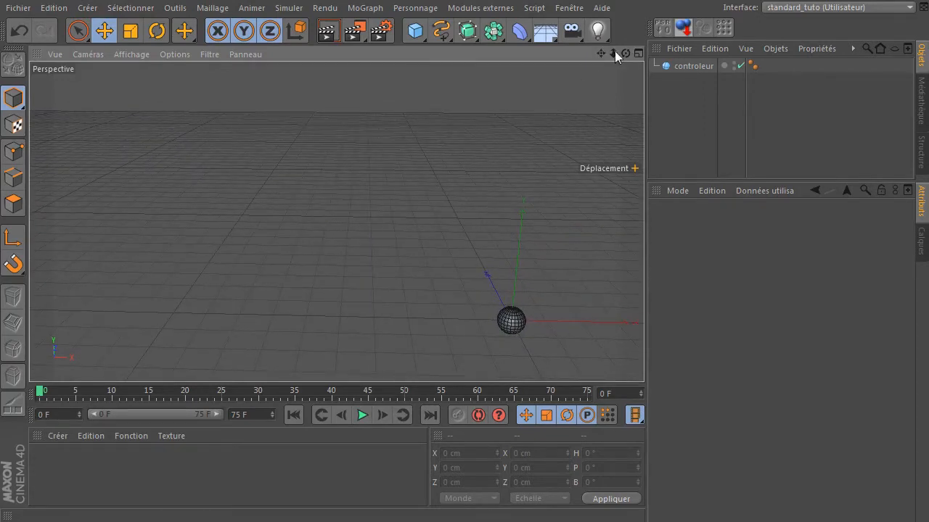
mouse_move(624, 53)
left_mouse_down()
mouse_move(627, 70)
mouse_move(612, 51)
left_mouse_up()
left_click_drag(601, 53, 613, 56)
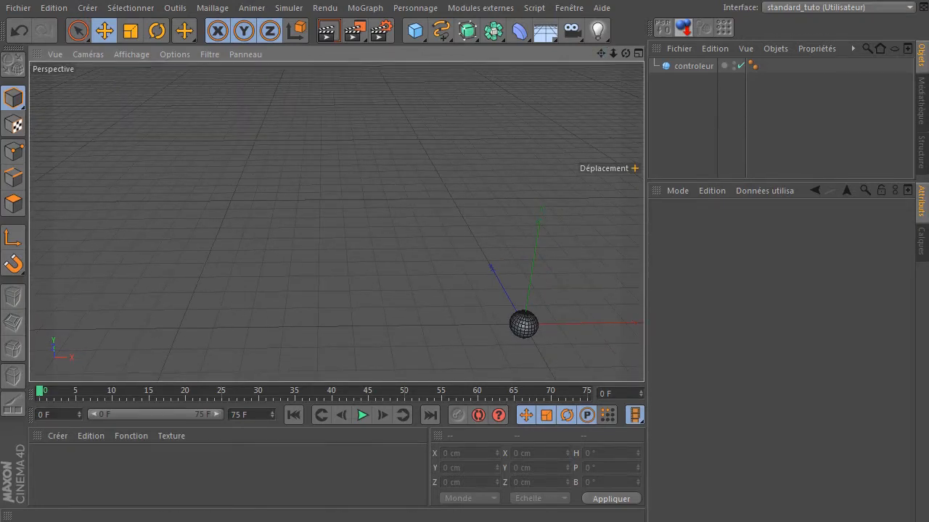
left_click_drag(600, 53, 618, 42)
left_click(545, 320)
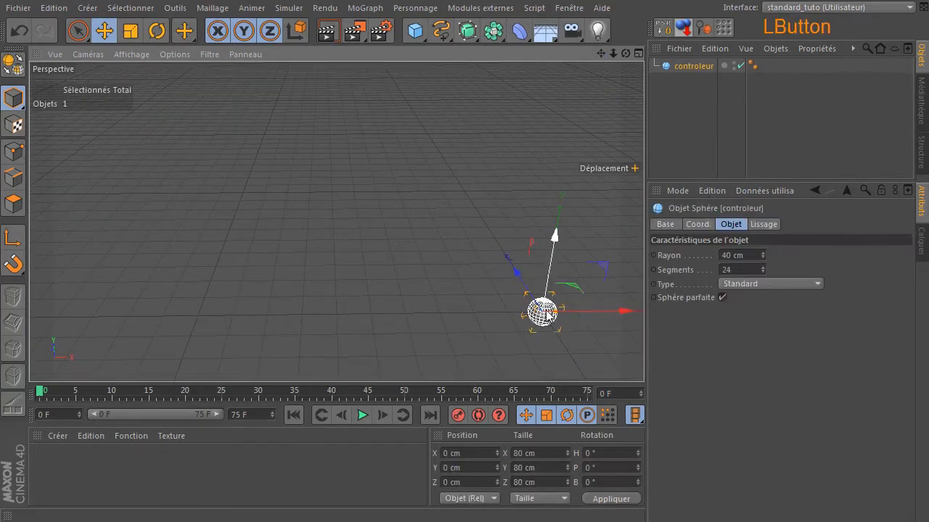
left_click_drag(541, 314, 529, 296)
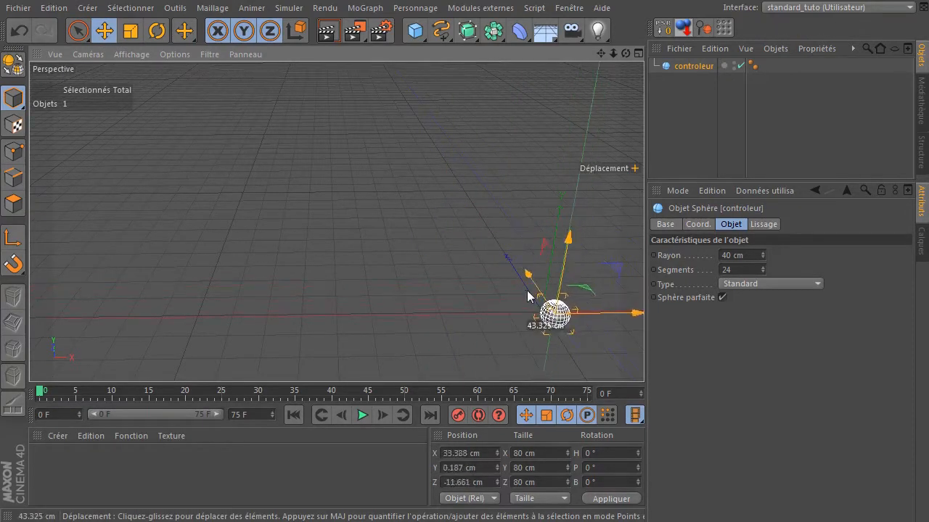
left_click(663, 28)
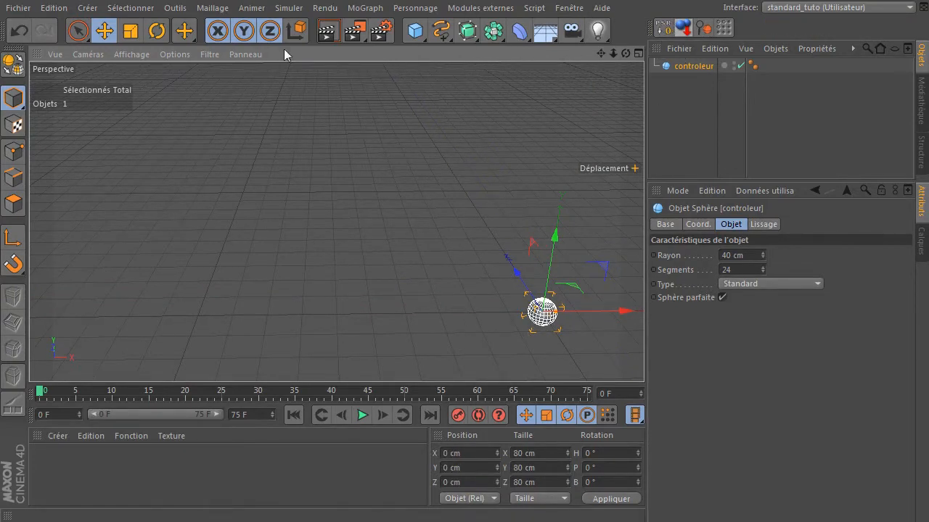
- Browse the Personnage menu's Commandes submenu for the Réinitialiser PSR command
left_click(414, 8)
mouse_move(415, 29)
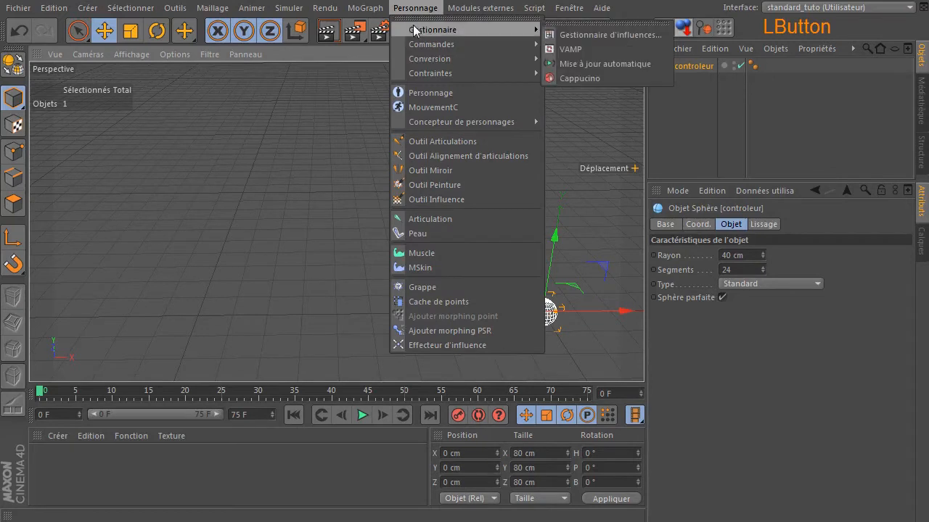
mouse_move(430, 45)
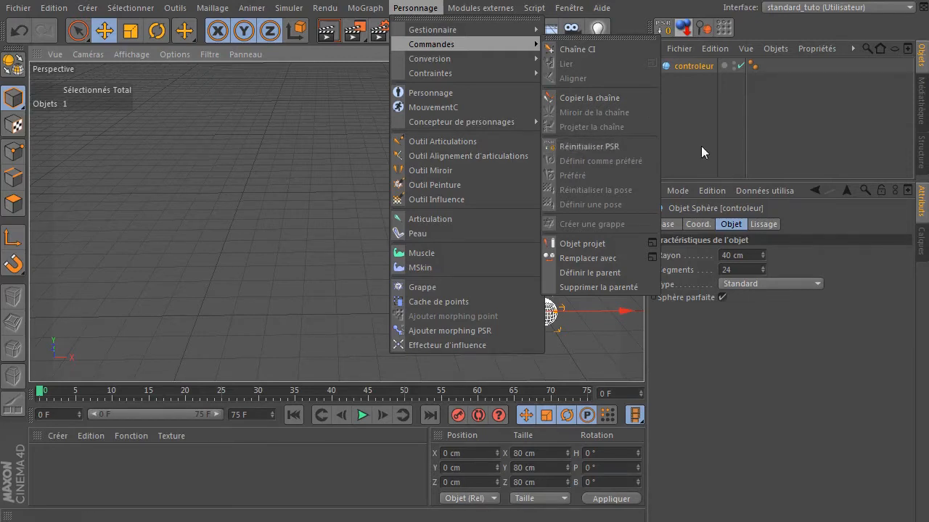
left_click(547, 135)
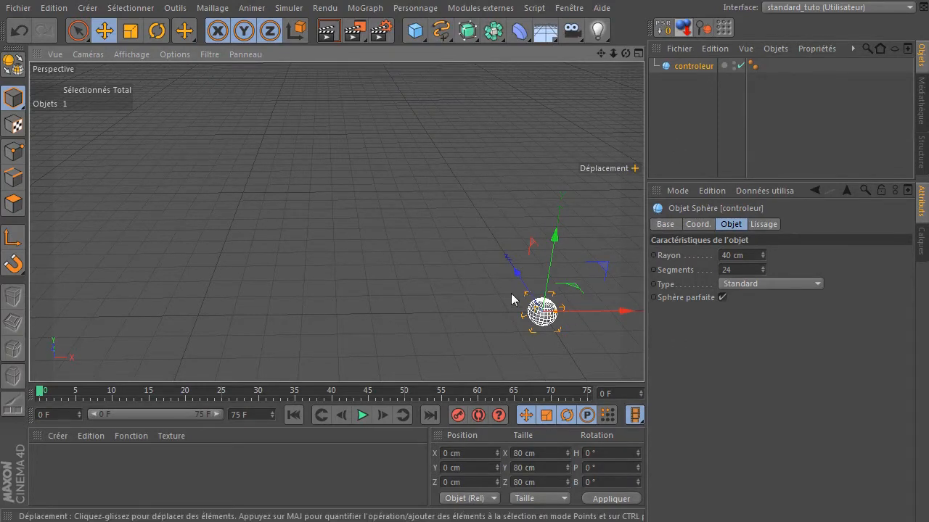
- Drag the sphere to new positions and reset its PSR after each move
mouse_move(507, 296)
left_mouse_down()
mouse_move(484, 292)
mouse_move(509, 287)
mouse_move(515, 308)
mouse_move(481, 284)
mouse_move(518, 310)
mouse_move(488, 293)
mouse_move(492, 278)
mouse_move(479, 279)
mouse_move(542, 290)
mouse_move(524, 270)
mouse_move(505, 287)
left_mouse_up()
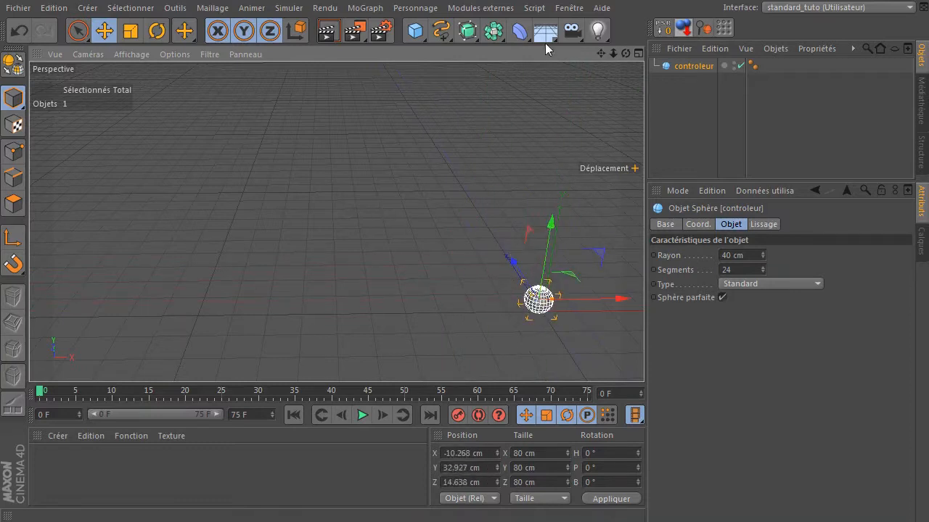
left_click(663, 27)
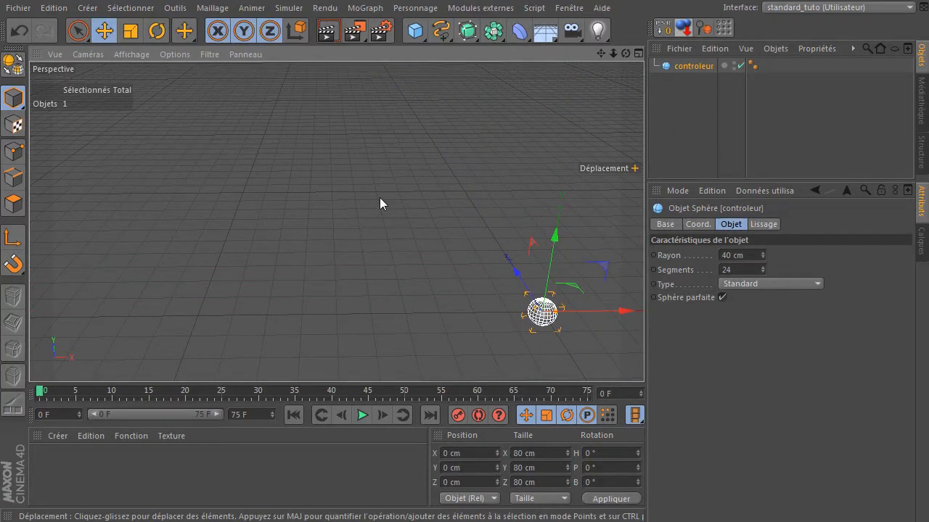
key("alt+d")
left_click(516, 306)
left_click_drag(512, 304, 555, 324)
key("alt+d")
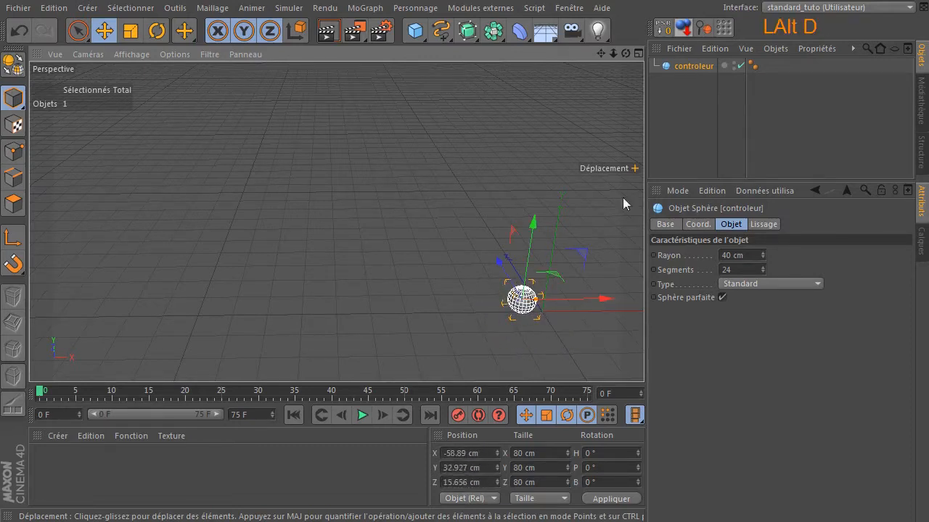
left_click(663, 31)
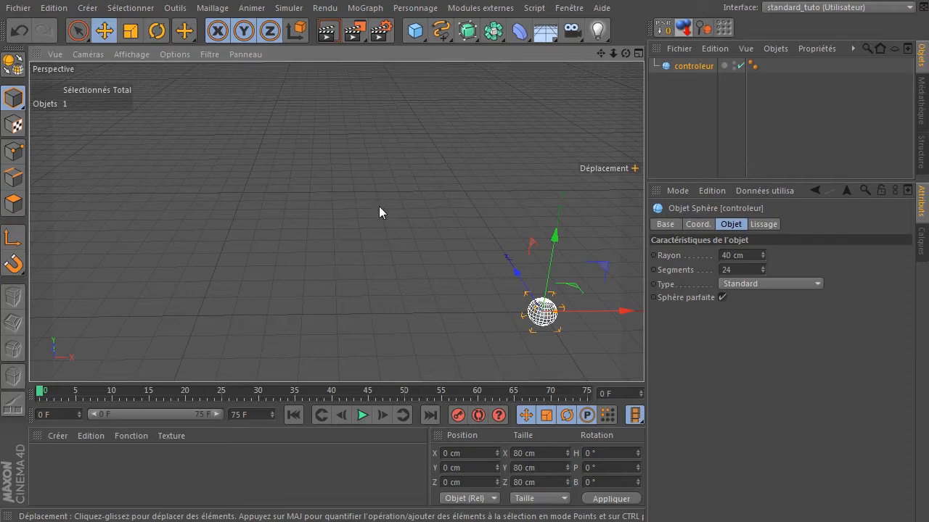
- Add a cylinder object to the scene
left_click_drag(600, 53, 336, 222)
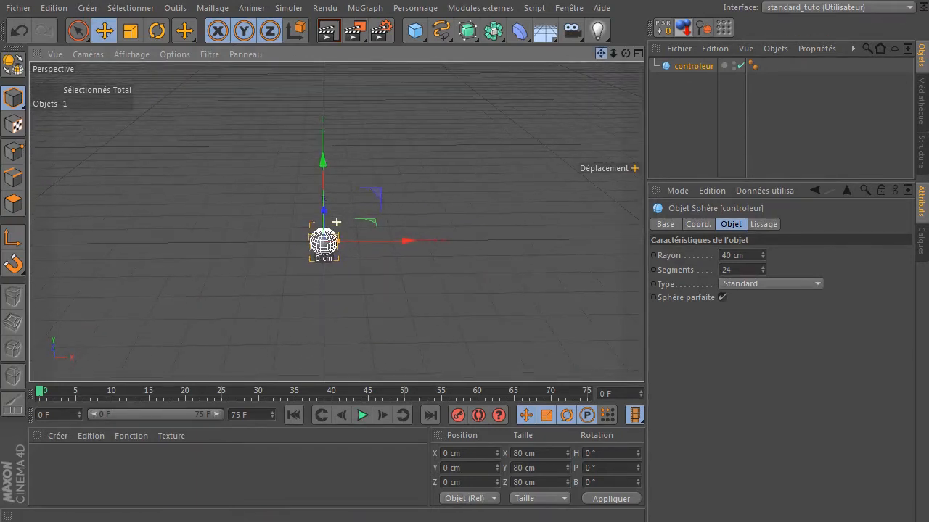
left_click(690, 149)
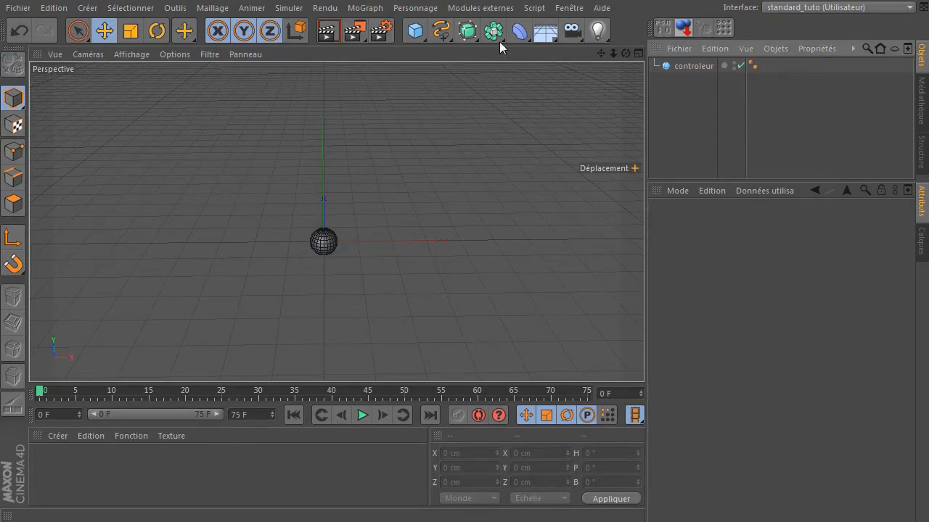
left_click_drag(415, 31, 777, 52)
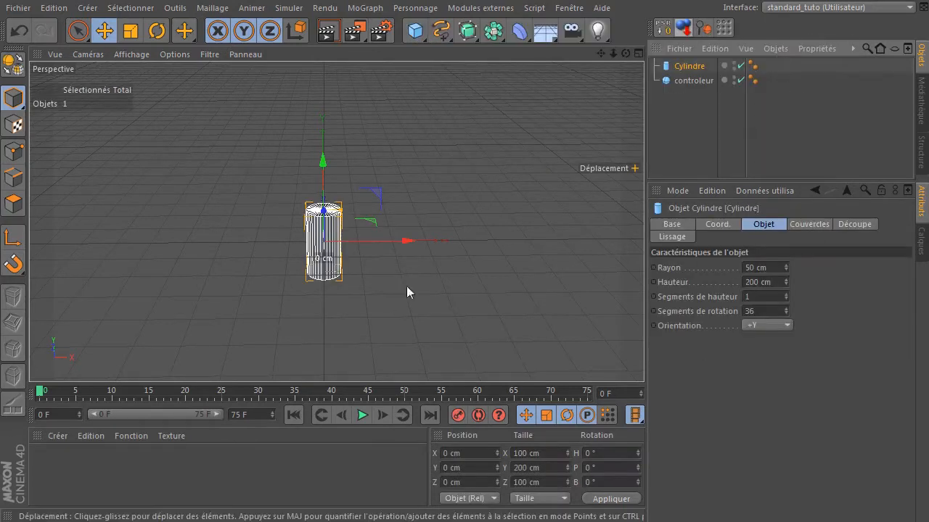
- Set the cylinder's height to 20 cm
left_click(773, 281)
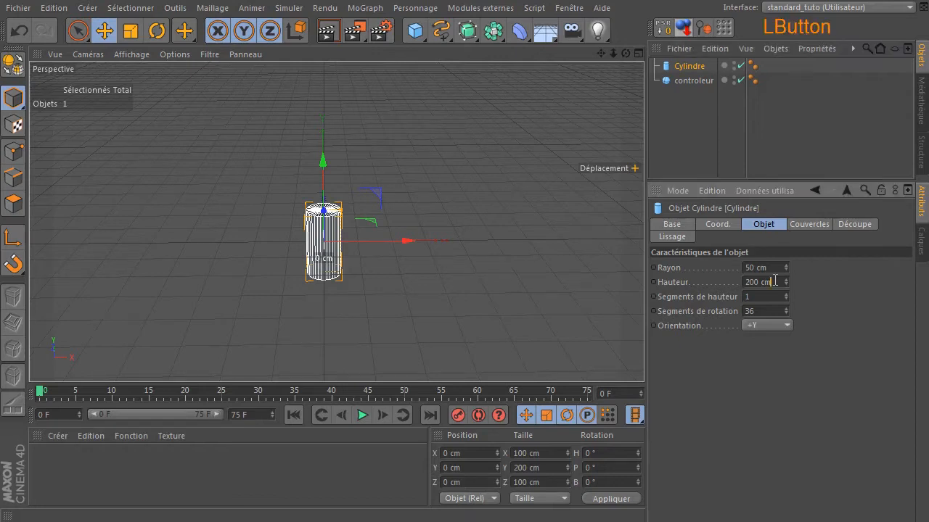
type("20")
key("Return")
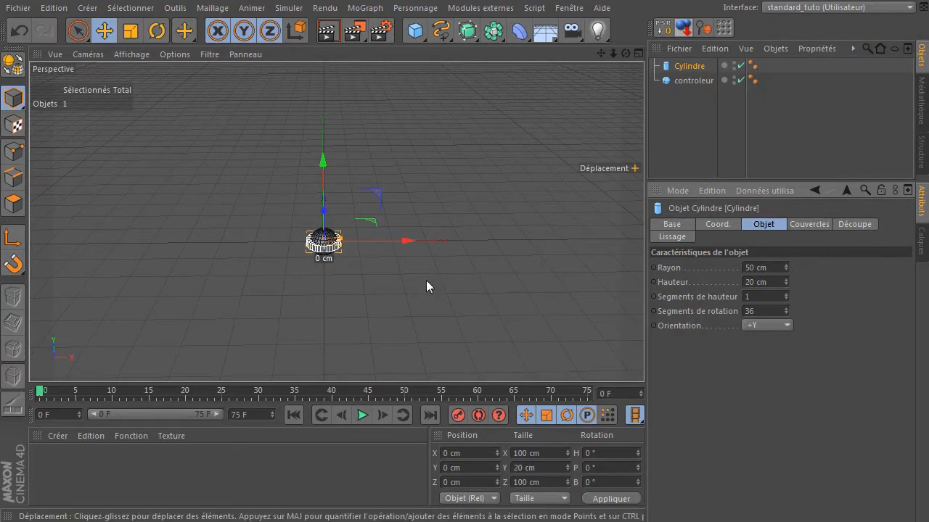
- Set the cylinder's radius to 600 cm
left_click(775, 268)
type("400")
key("Return")
left_click(775, 268)
type("500")
key("Return")
left_click(773, 268)
type("600")
key("Return")
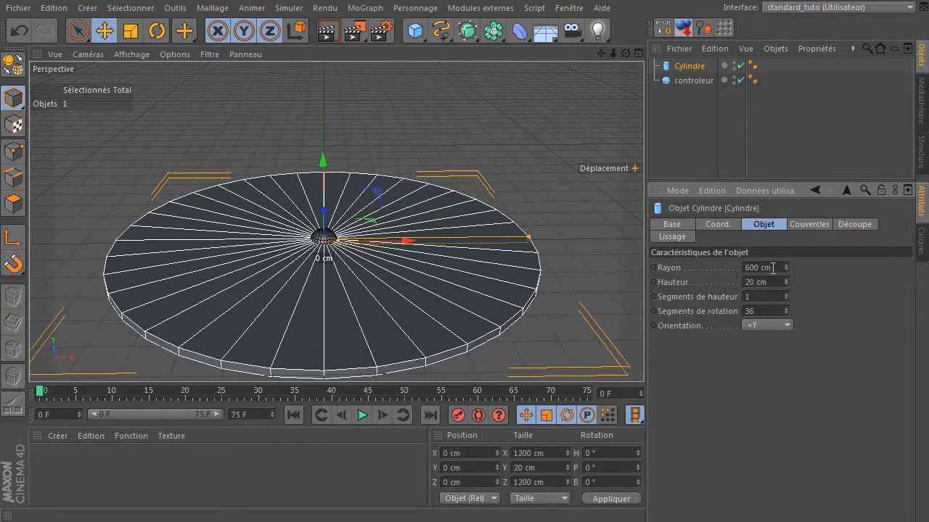
- Set the cylinder's radius to 1000 cm
left_click_drag(602, 54, 820, 163)
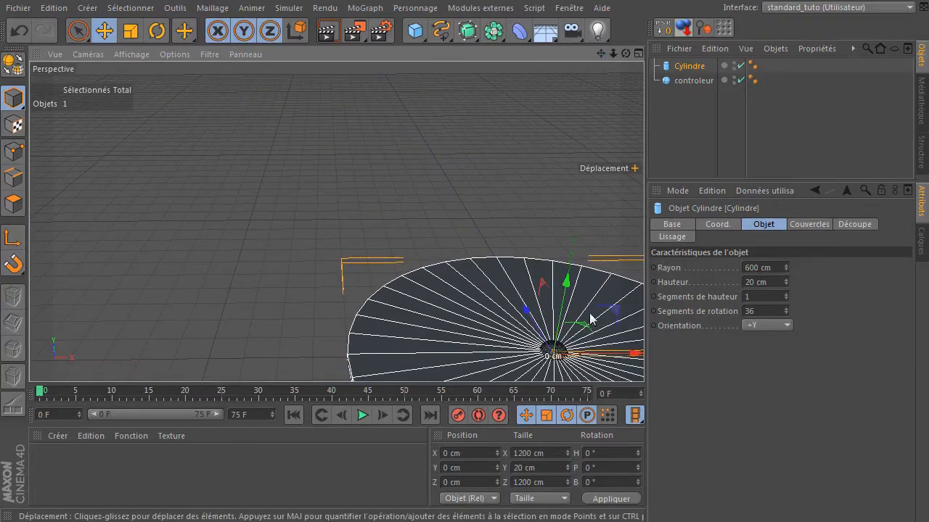
left_click_drag(586, 328, 374, 196)
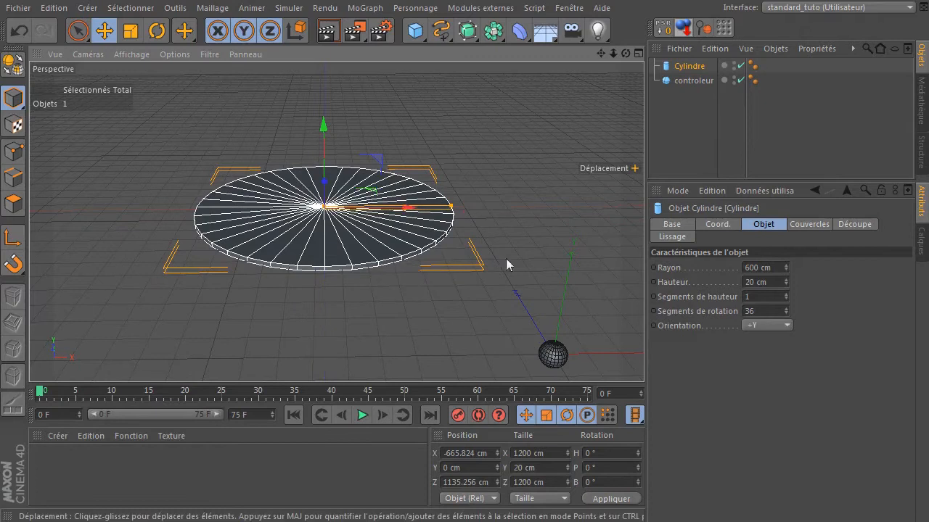
left_click(769, 270)
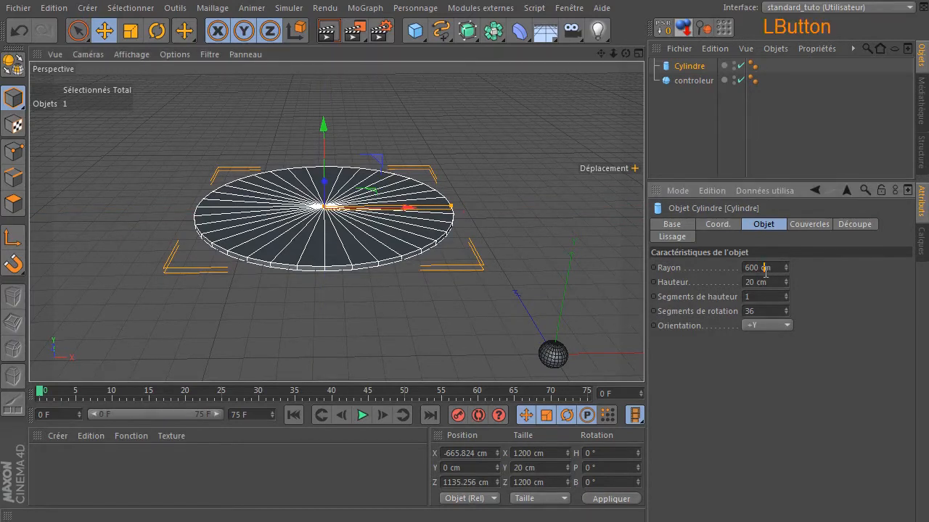
double_click(766, 270)
type("800")
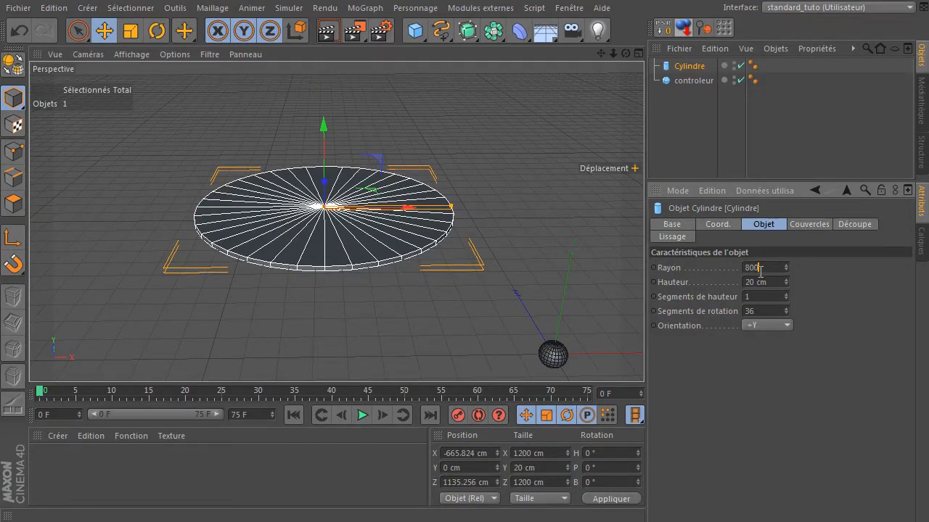
key("Return")
double_click(760, 270)
type("10")
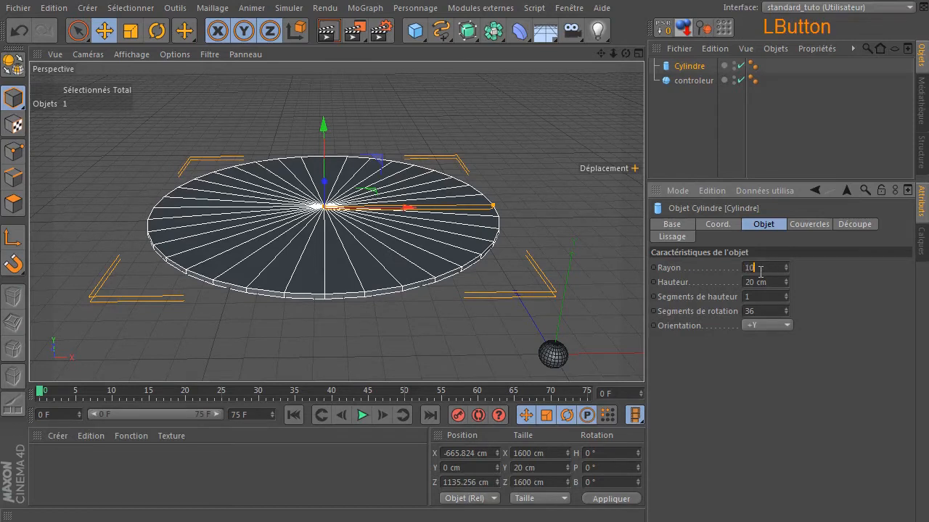
type("00")
key("Return")
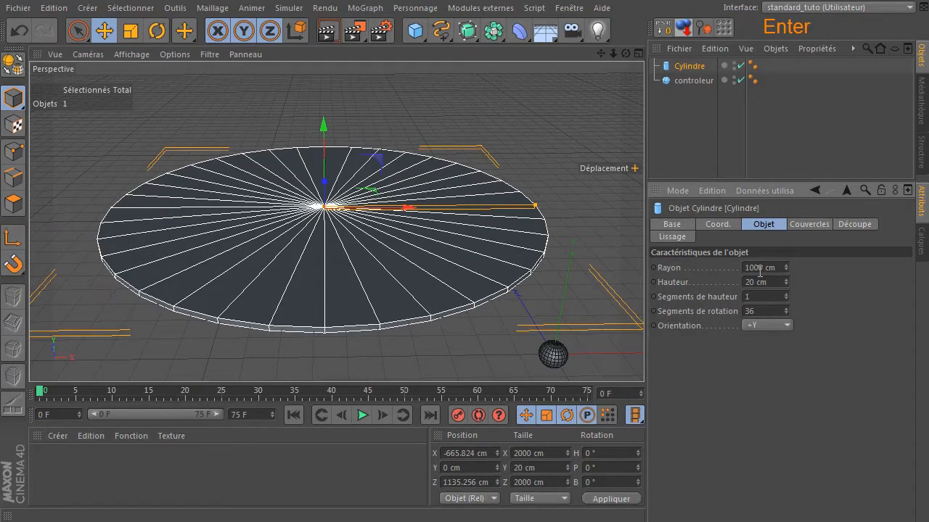
- Nudge the cylinder and reset its PSR back to the origin
left_click_drag(325, 186, 322, 195)
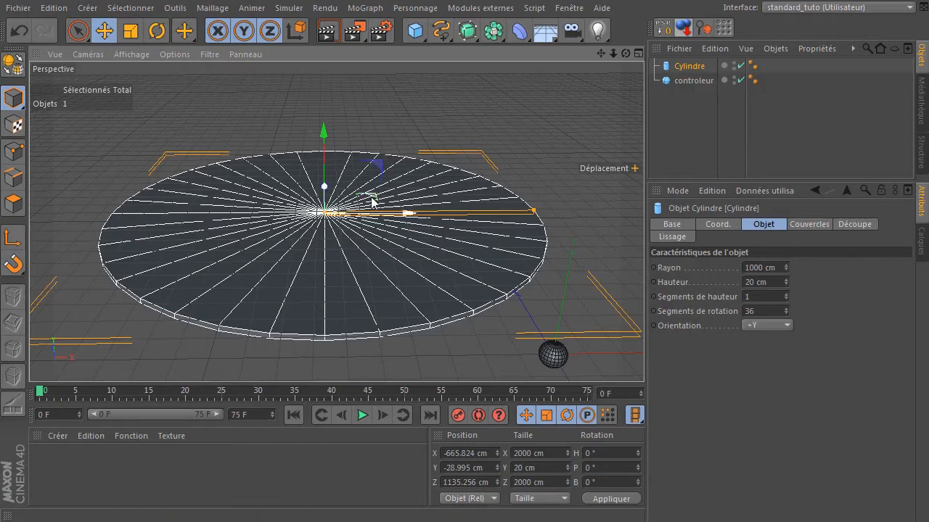
left_click_drag(373, 193, 373, 185)
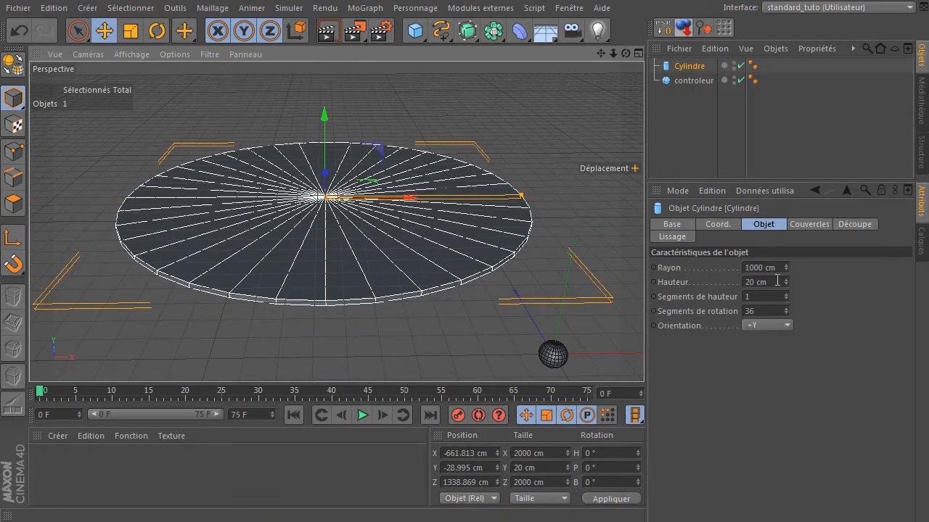
left_click(664, 28)
left_click_drag(601, 54, 606, 90)
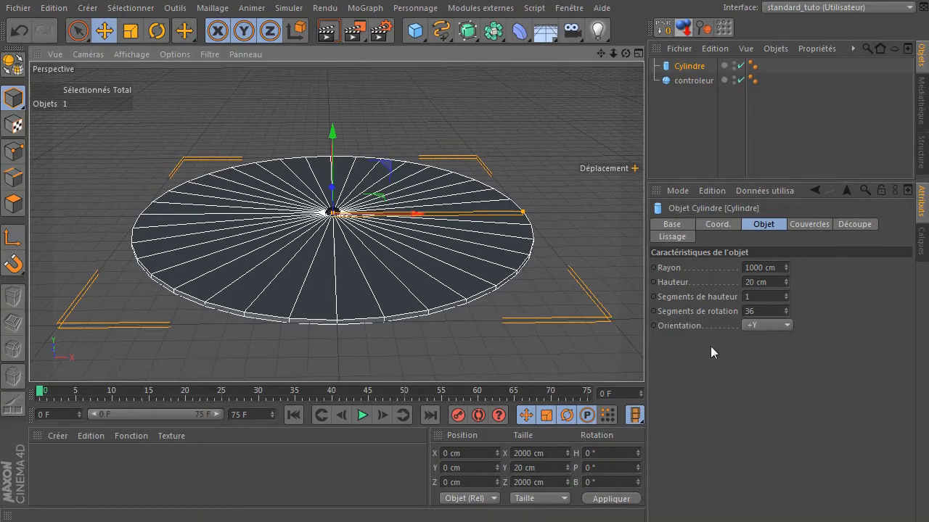
- Set the cylinder's cap segments to 10
left_click(809, 225)
left_click(718, 281)
type("0")
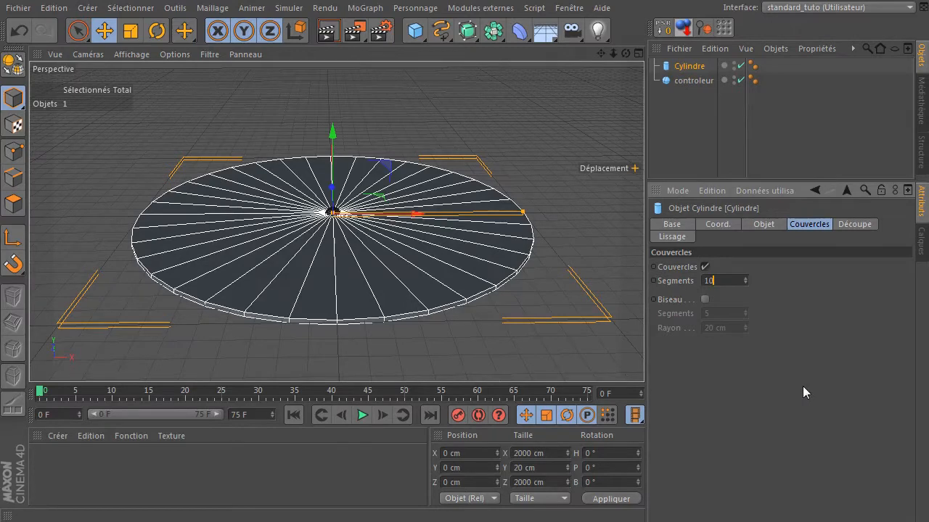
key("Return")
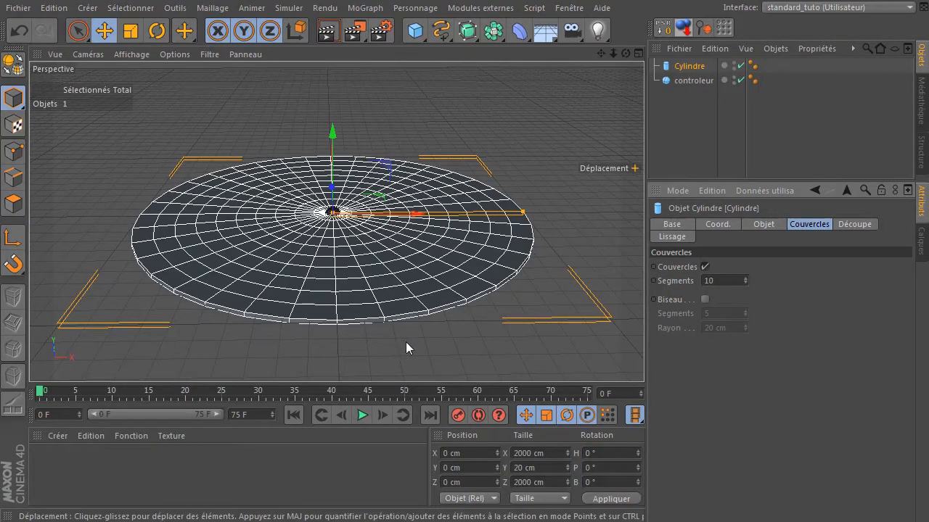
- Adjust the cylinder's cap segments, settling on 8
double_click(733, 276)
type("8")
key("Return")
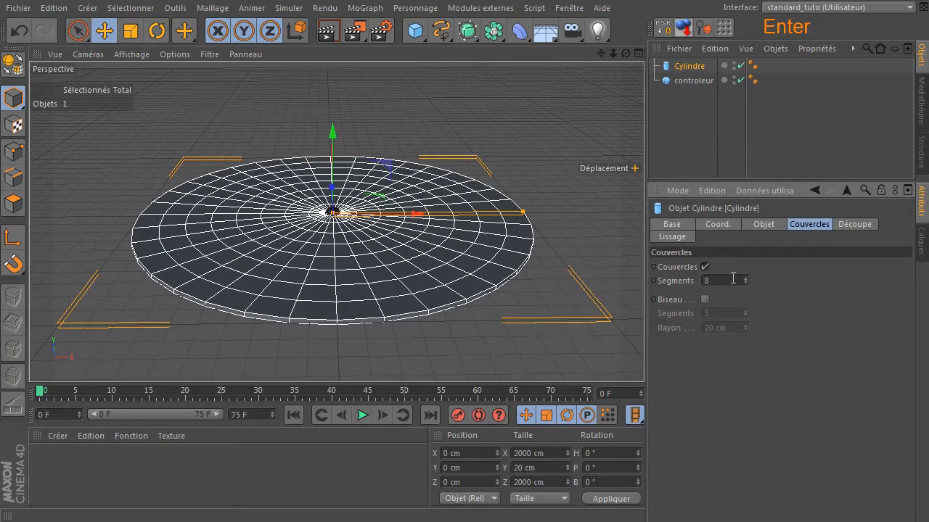
double_click(735, 280)
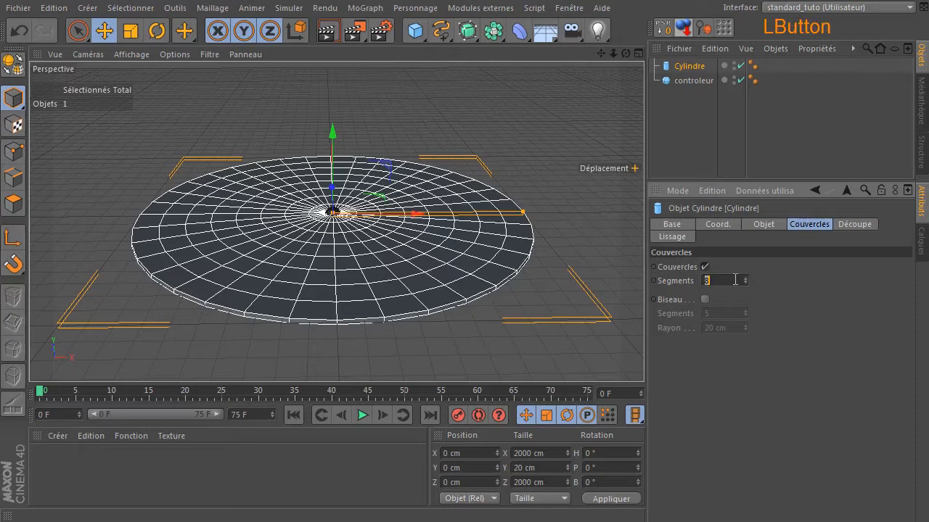
type("6")
key("Return")
double_click(735, 280)
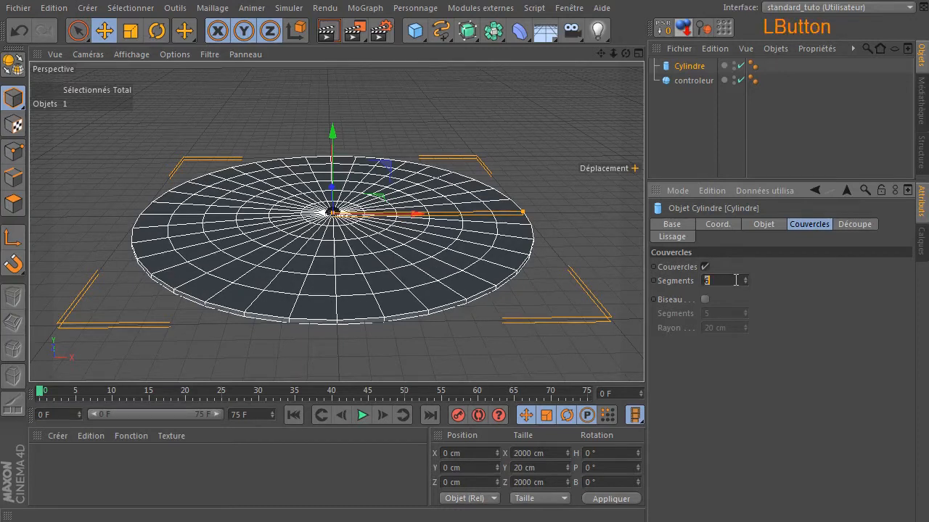
type("8")
key("Return")
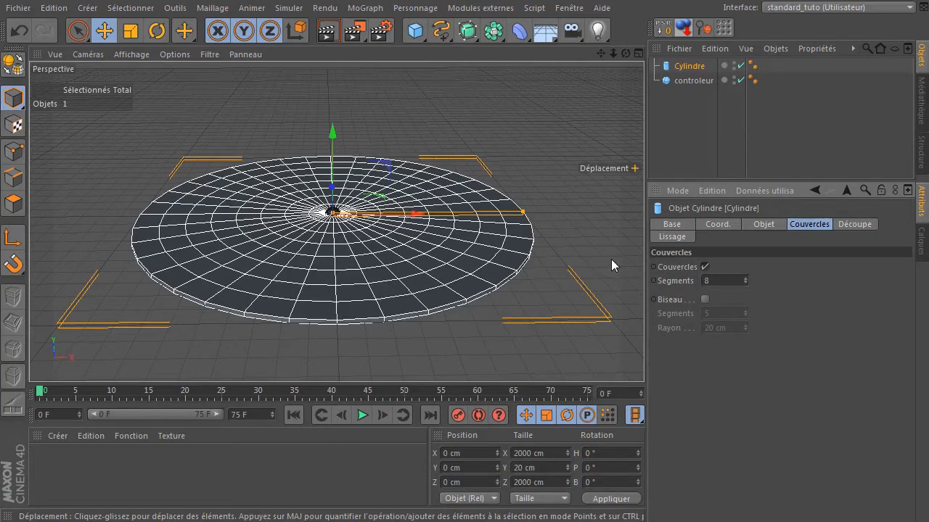
left_click(744, 285)
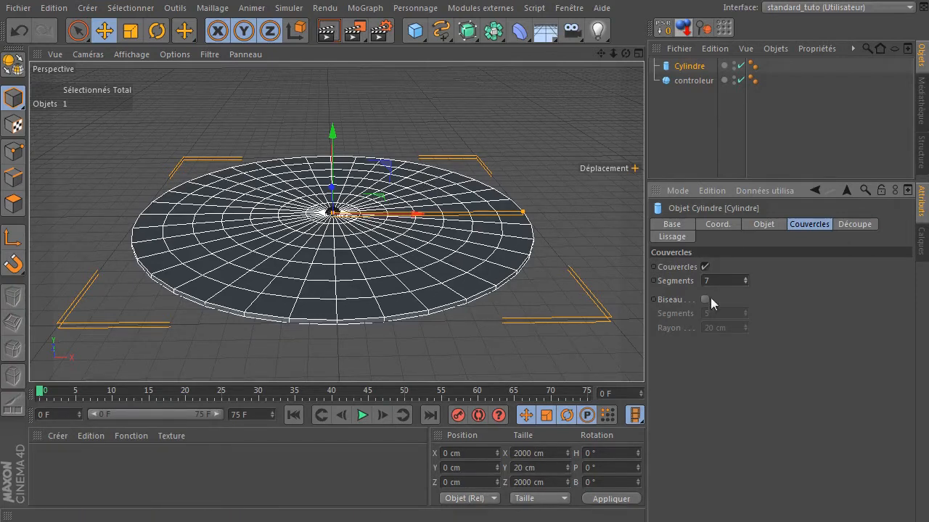
left_click(746, 278)
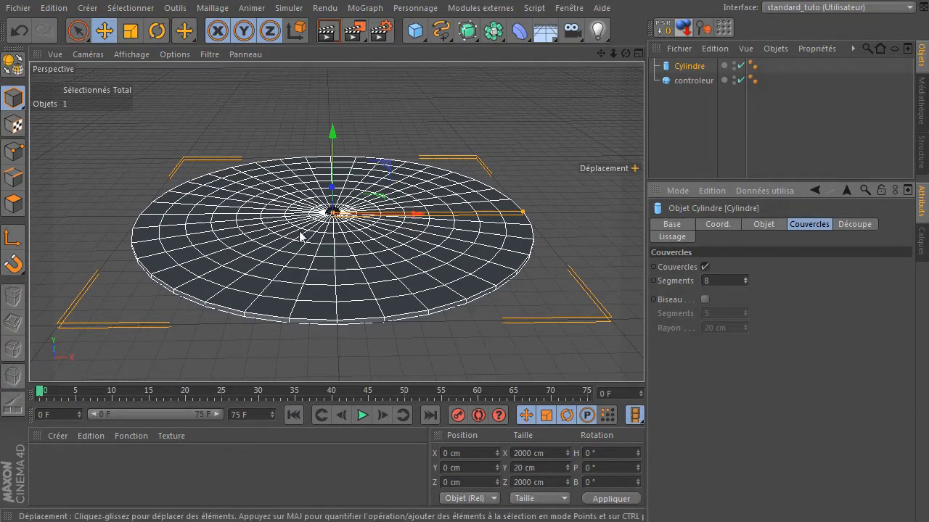
- Make the cylinder editable and run Optimize on its points
left_click(13, 69)
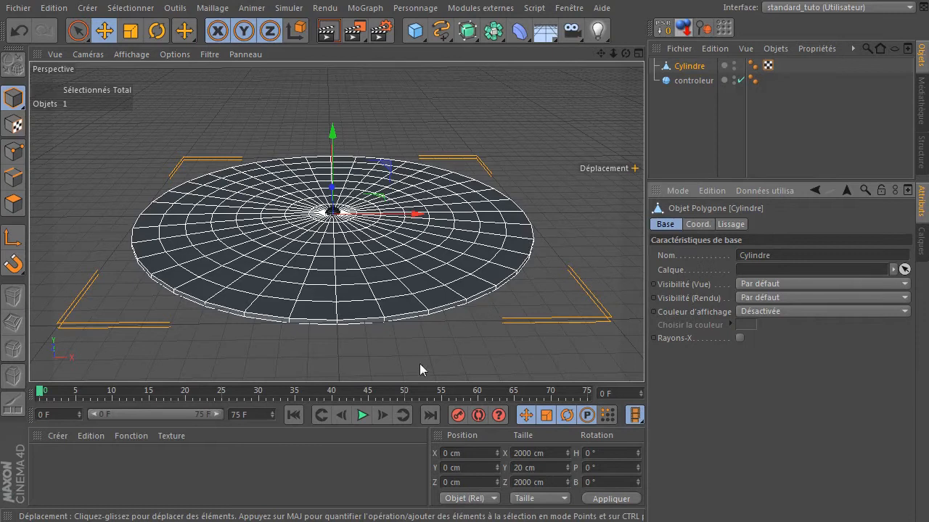
left_click(13, 203)
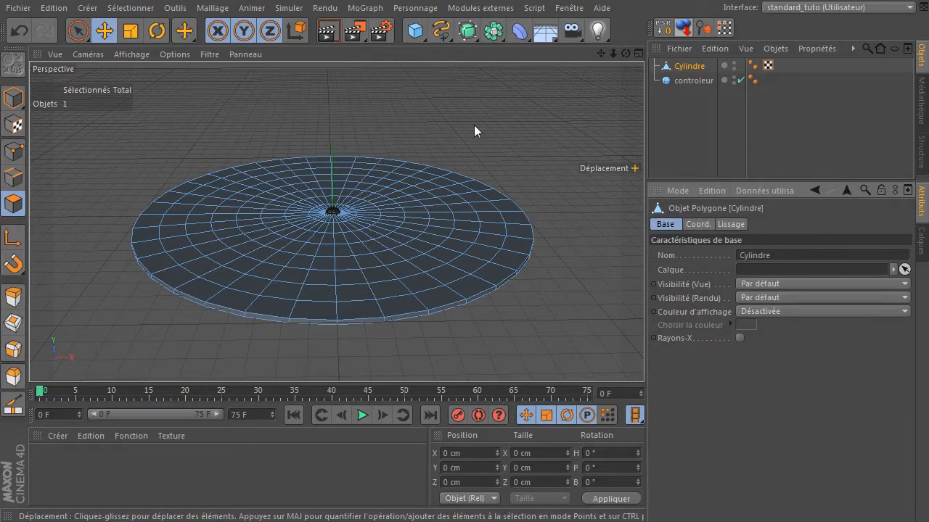
key("m")
key("l")
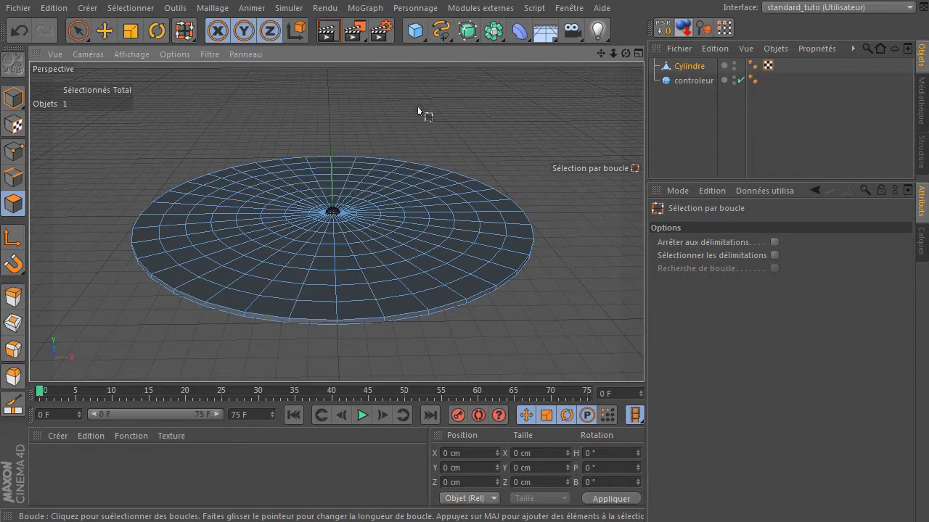
left_click(13, 151)
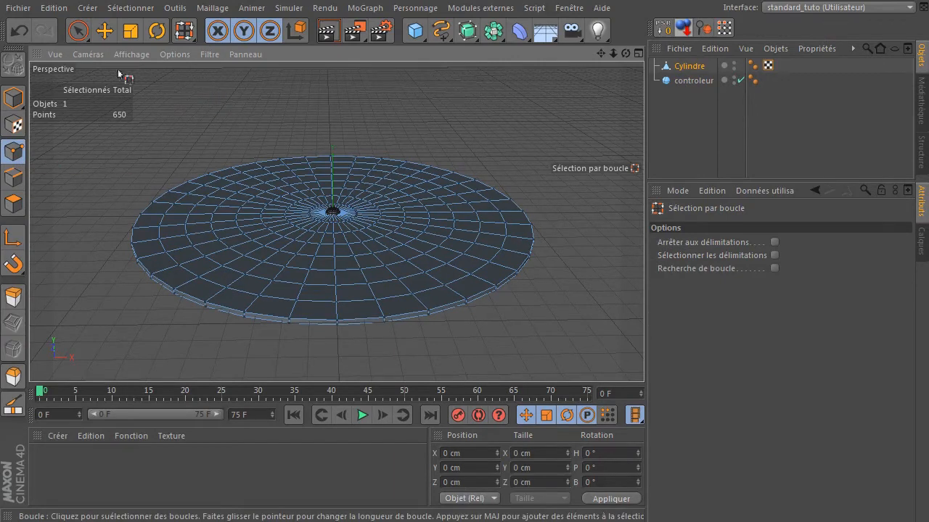
left_click(78, 31)
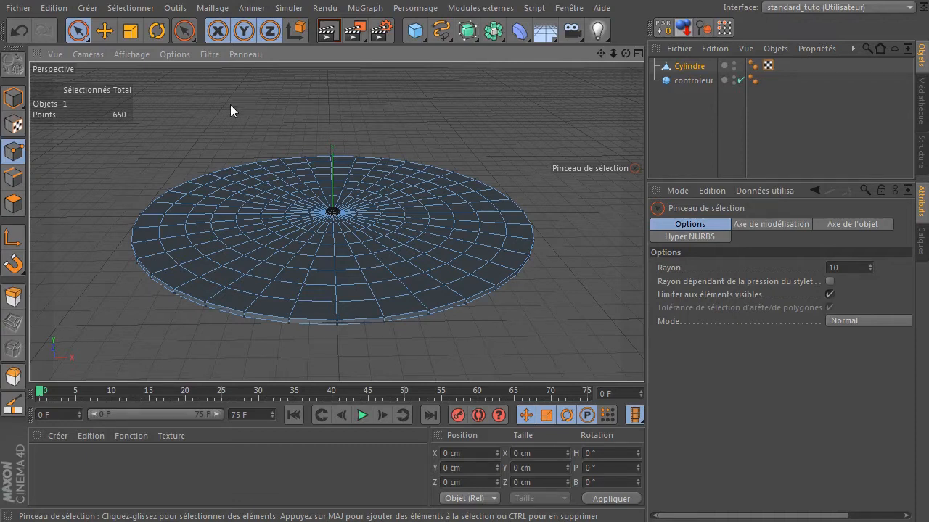
right_click(232, 80)
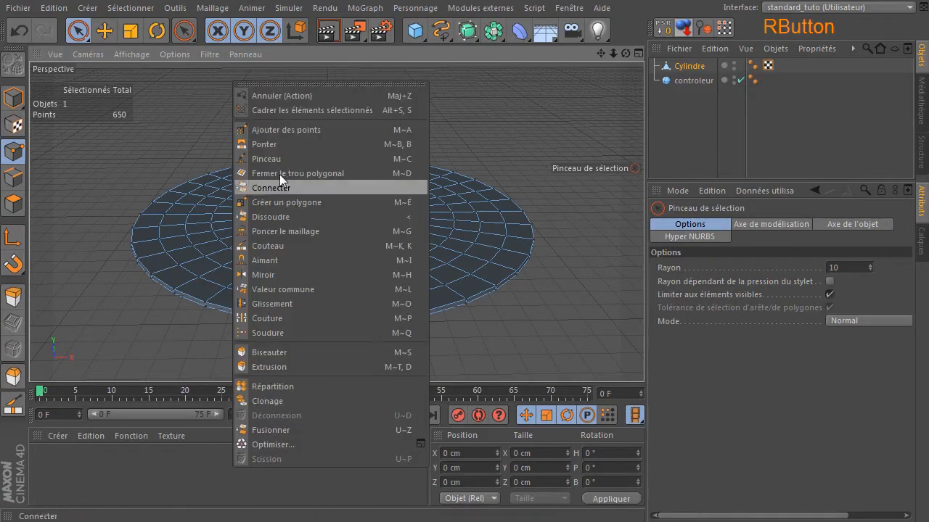
left_click(267, 444)
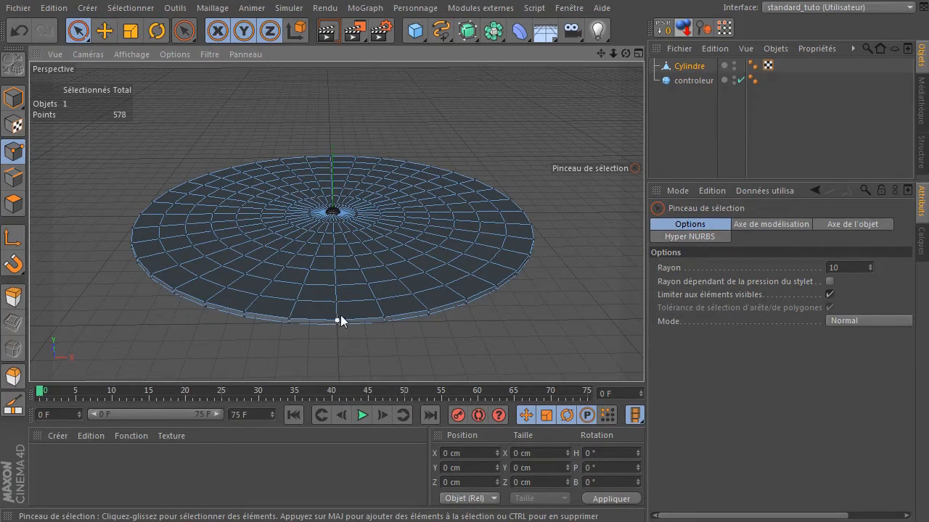
- Loop-select the outermost ring of top cap polygons with Loop Selection
left_click(11, 204)
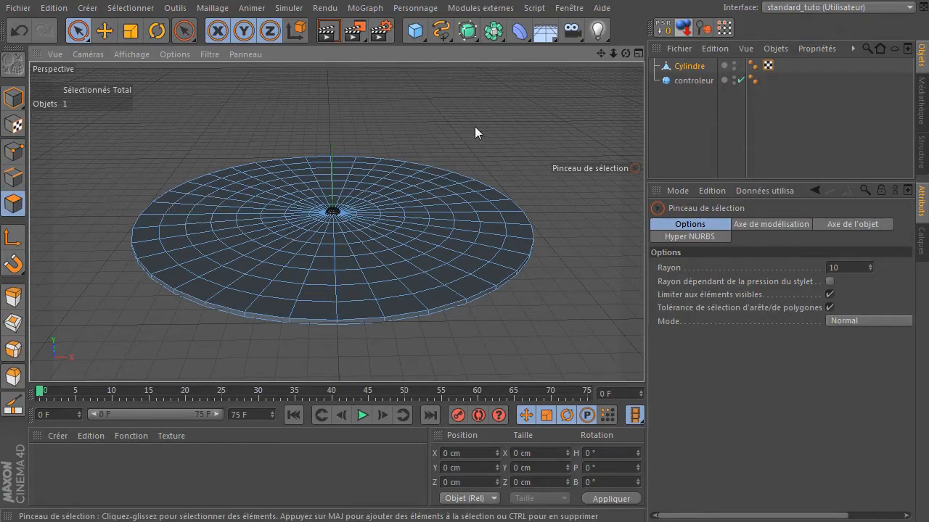
key("u")
key("l")
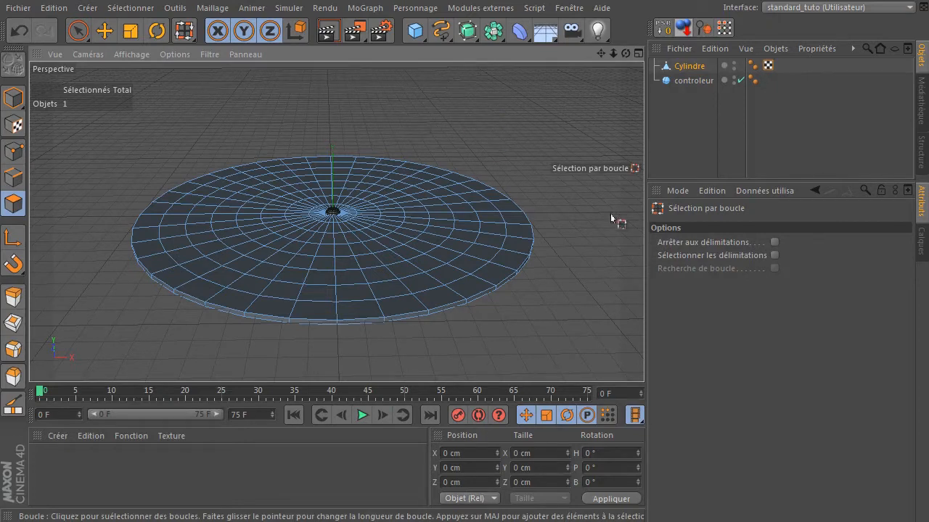
left_click(145, 8)
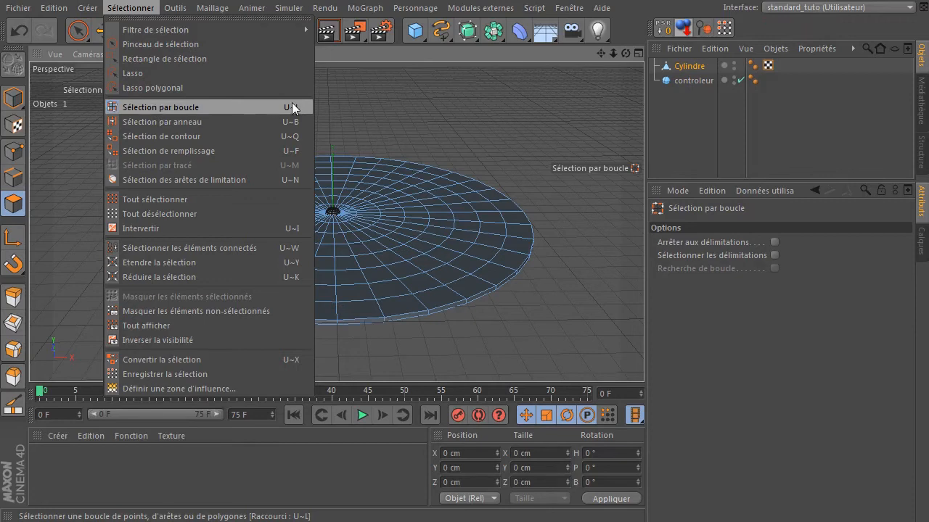
left_click(110, 9)
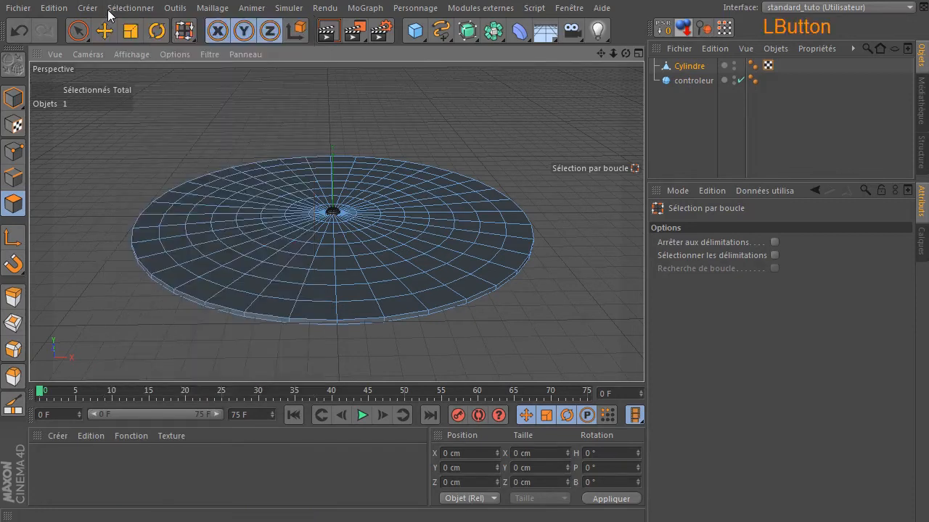
left_click(519, 254)
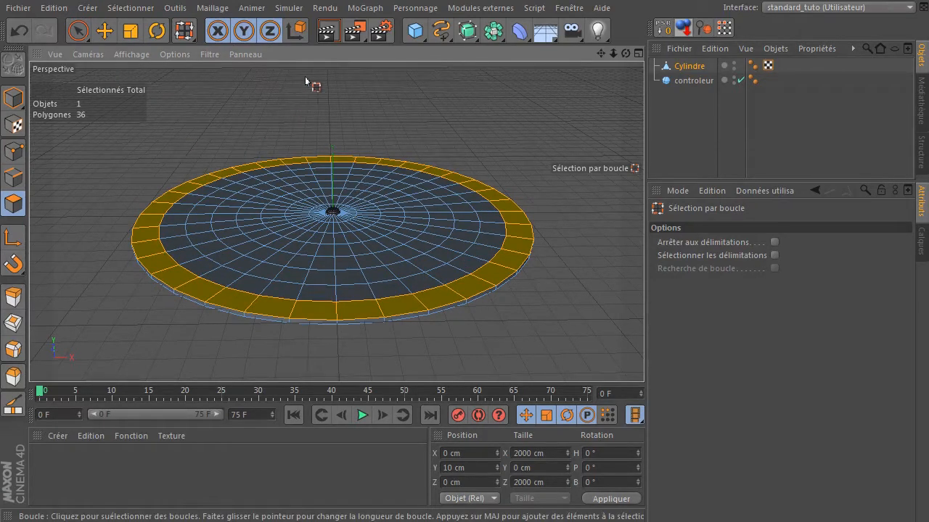
- Extrude the selected outer ring upward by about 121 cm to form a rim
key("d")
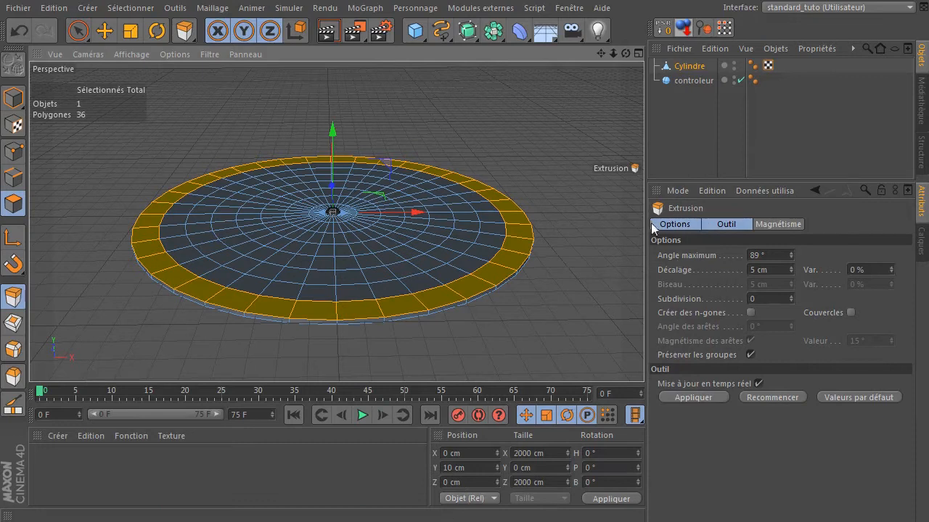
left_click_drag(376, 96, 462, 96)
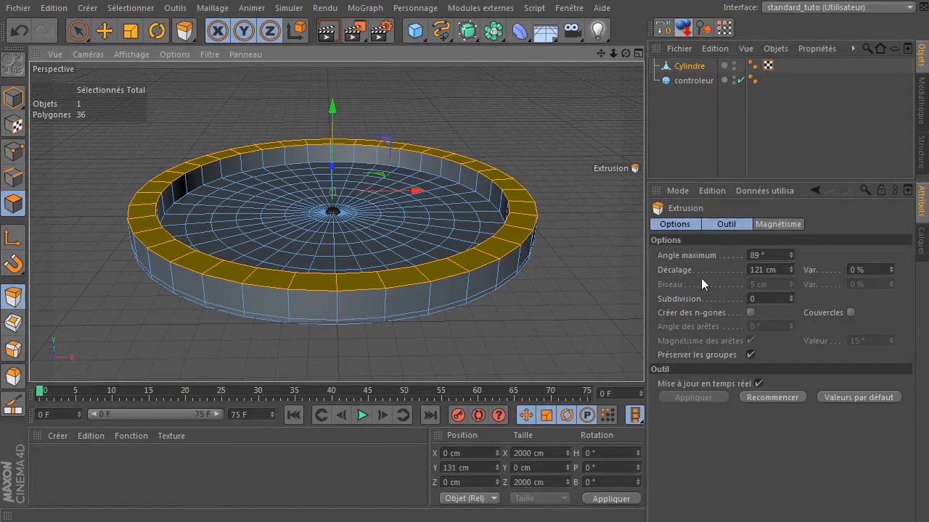
left_click(79, 33)
- Examine the extruded rim in the four-view layout and the perspective view
left_click_drag(622, 55, 604, 58)
middle_click(521, 141)
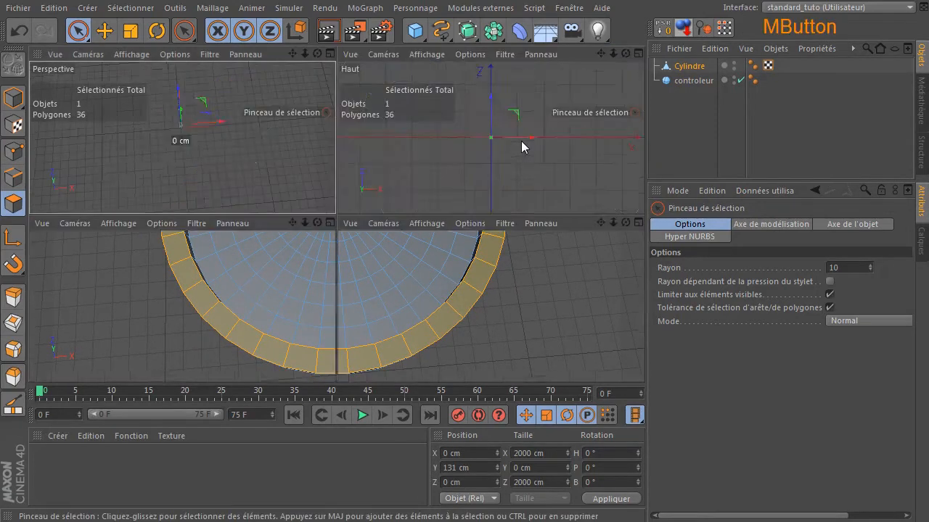
scroll(511, 161, "down", 5)
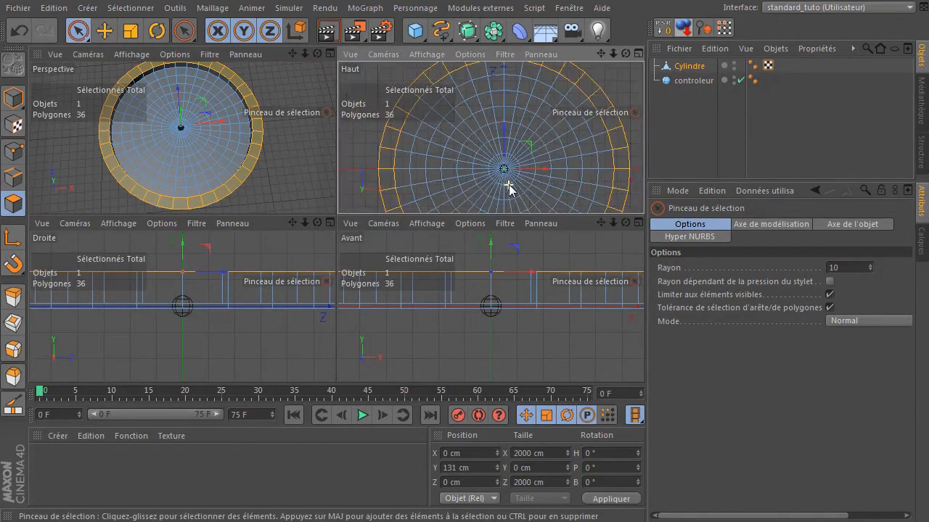
middle_click(571, 86)
left_click_drag(614, 54, 589, 11)
middle_click(488, 141)
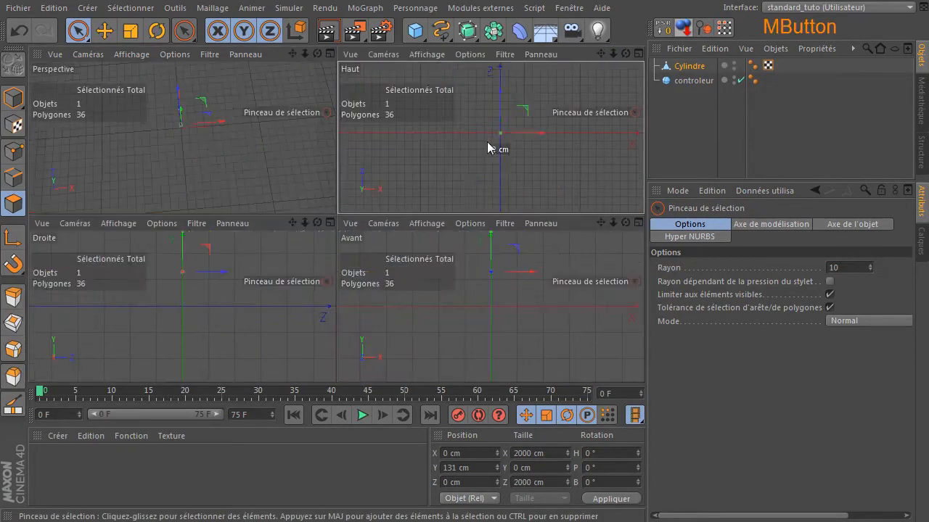
middle_click(214, 133)
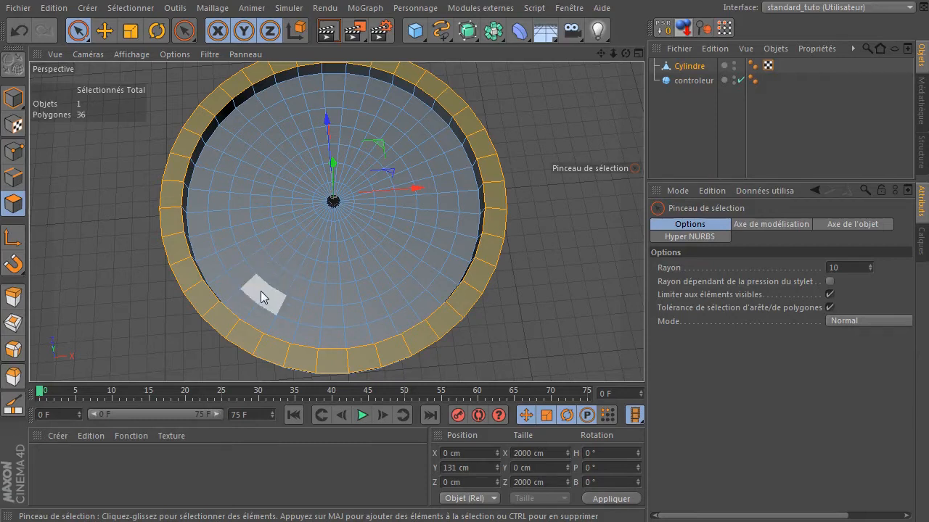
- Paint scattered arc segments of polygons on the ring just inside the rim with the Selection Brush
mouse_move(261, 291)
left_mouse_down()
mouse_move(289, 310)
mouse_move(336, 312)
left_mouse_up()
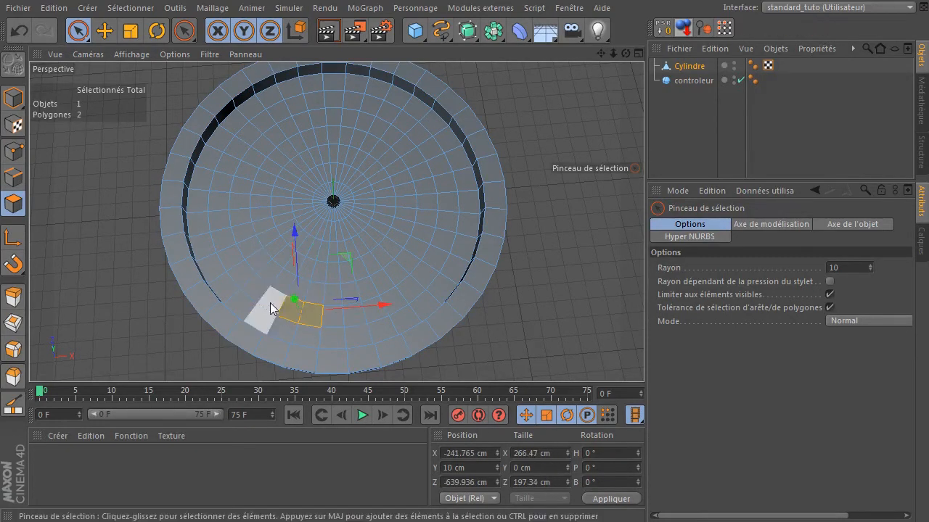
mouse_move(263, 298)
left_mouse_down("shift")
mouse_move(370, 318)
mouse_move(340, 315)
mouse_move(401, 308)
left_mouse_up("shift")
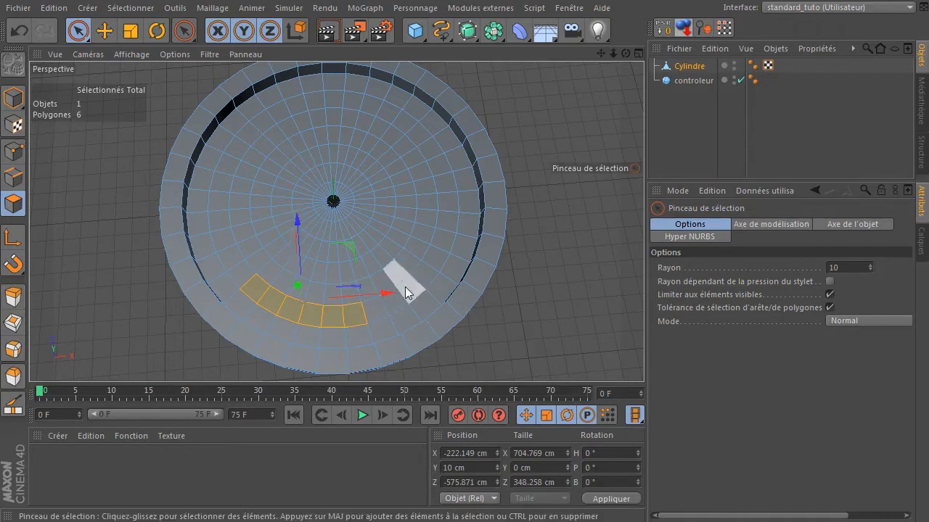
left_click_drag(421, 278, 439, 246, "shift")
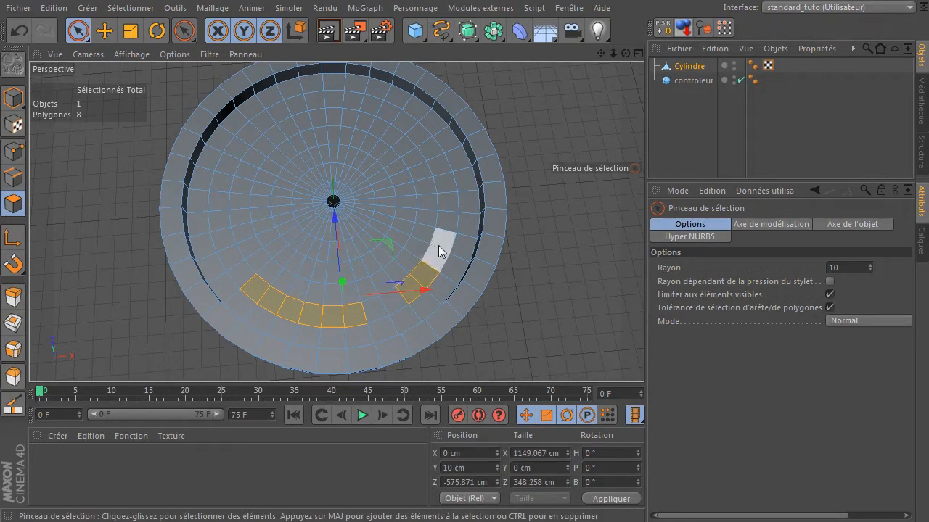
left_click(444, 175, "shift")
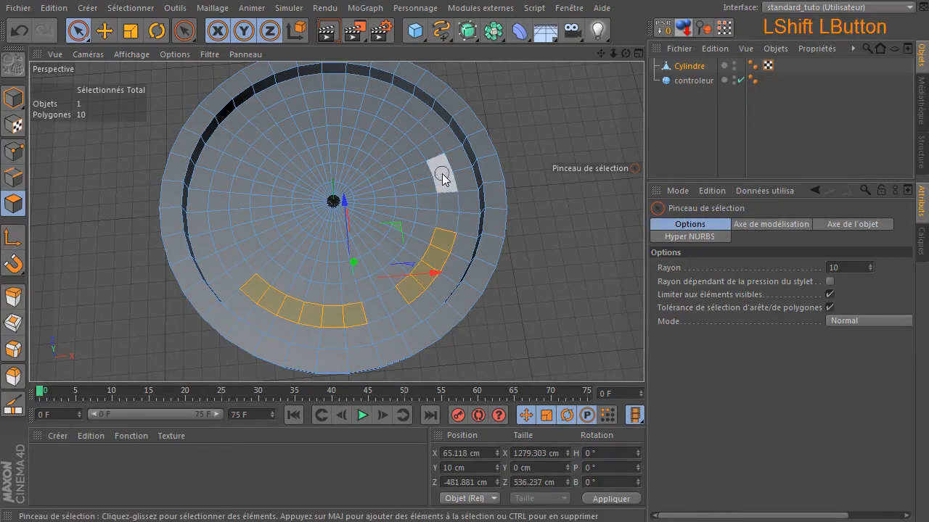
left_click_drag(419, 133, 388, 118, "shift")
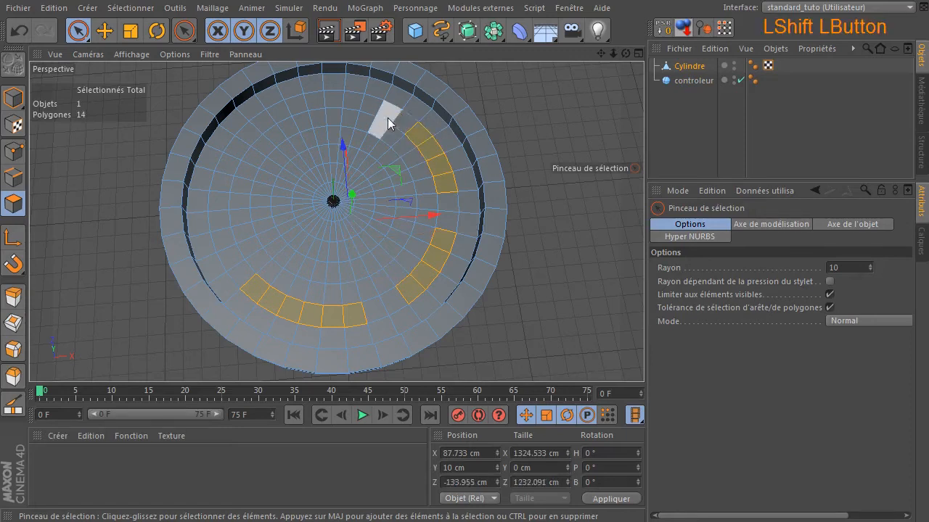
left_click(396, 114, "shift")
left_click(395, 96, "ctrl")
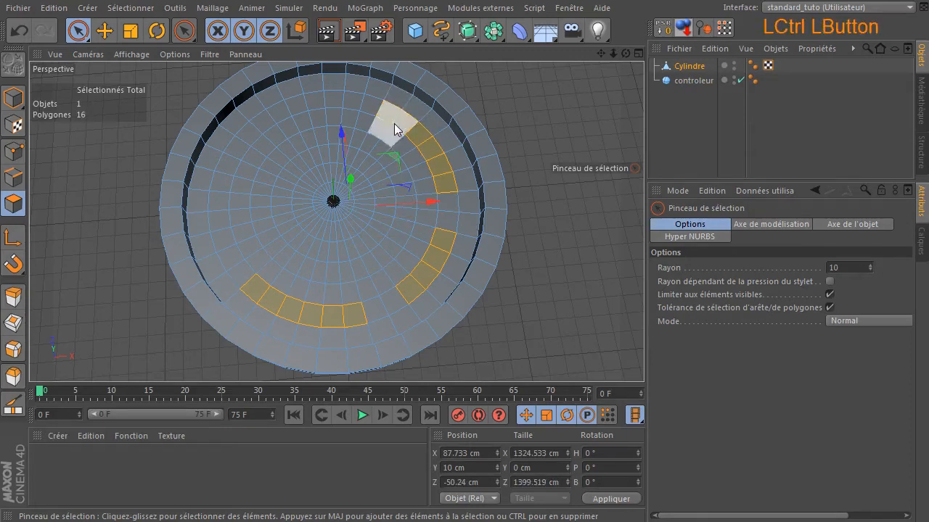
mouse_move(359, 103)
left_mouse_down("shift")
mouse_move(292, 101)
mouse_move(261, 123)
left_mouse_up("shift")
left_click_drag(235, 151, 219, 206, "shift")
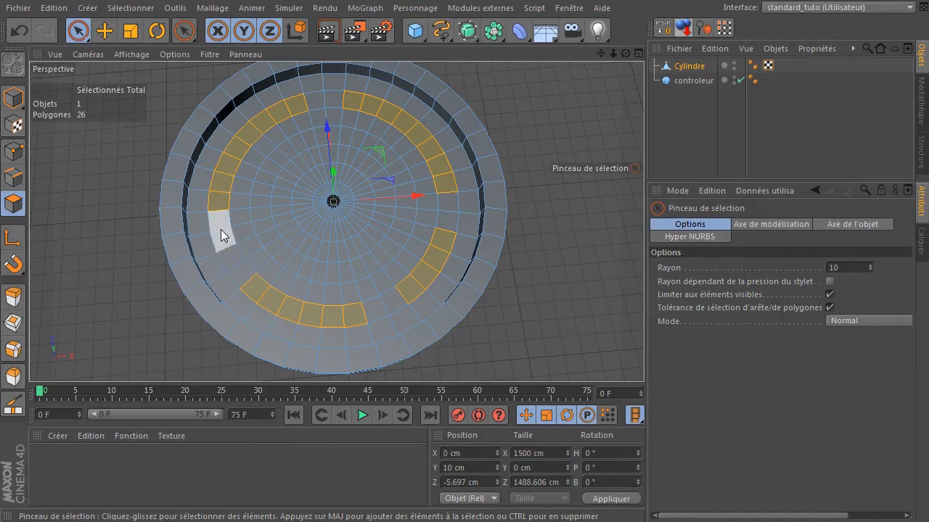
left_click_drag(221, 229, 222, 241, "shift")
left_click_drag(262, 210, 260, 213, "shift")
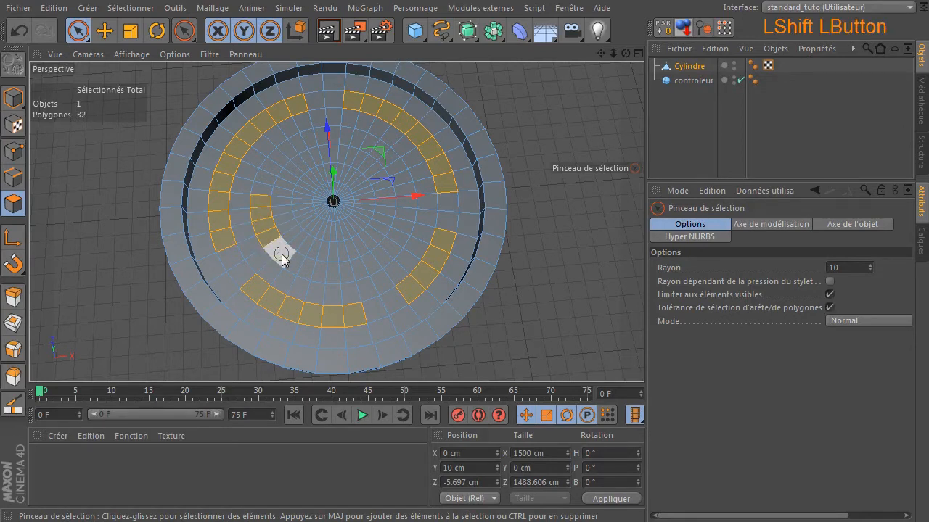
- Add broken arc segments on the inner rings with the Selection Brush, removing a few polygons from the selection
left_click(306, 267, "shift")
left_click_drag(352, 270, 359, 266, "shift")
left_click(373, 262, "shift")
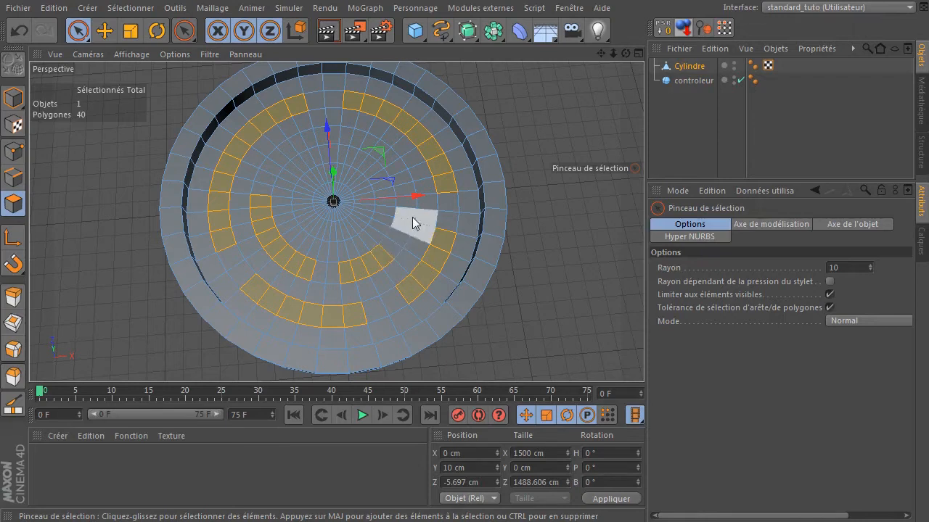
left_click(378, 254, "ctrl")
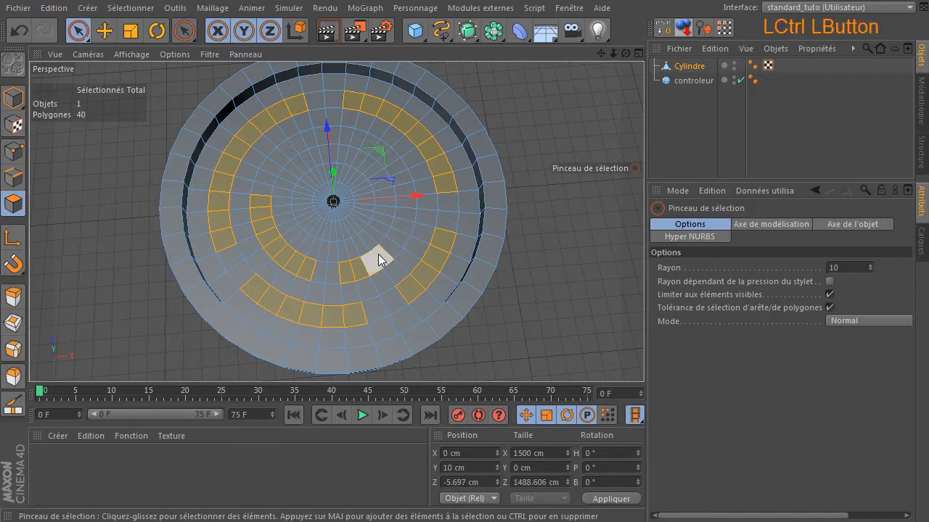
left_click(378, 255, "shift")
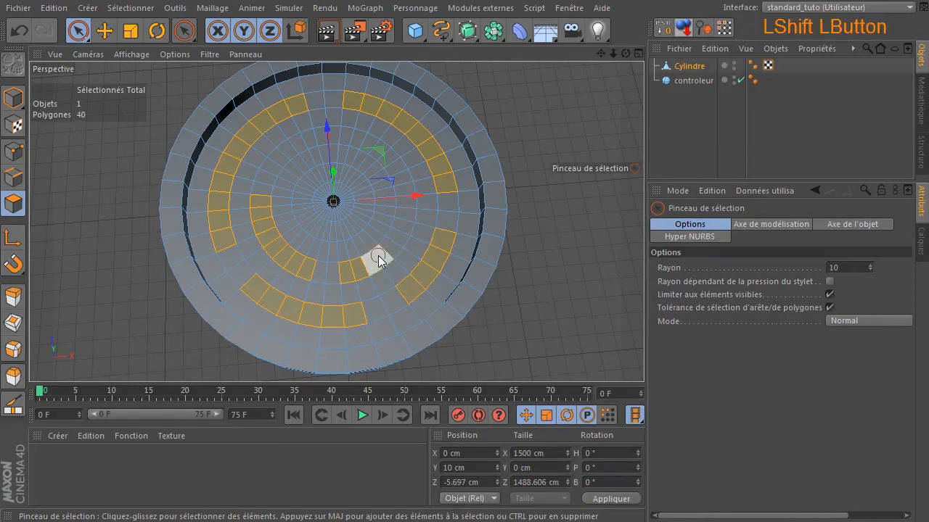
left_click(404, 220, "shift")
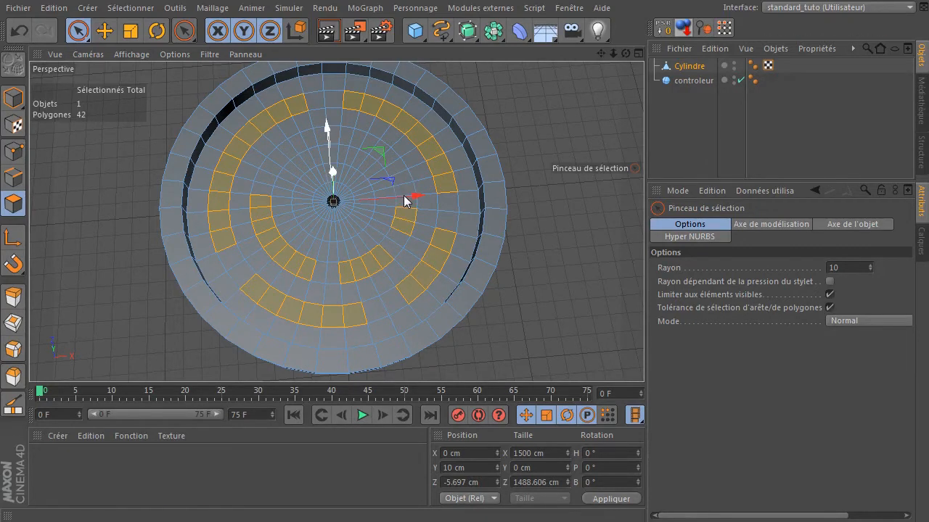
left_click(404, 195, "shift")
left_click(399, 178, "shift")
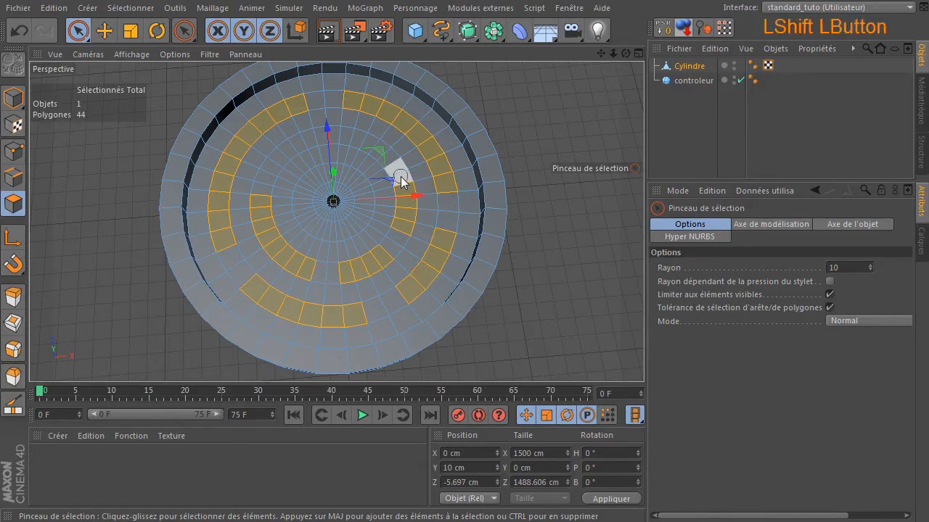
left_click(362, 141, "shift")
left_click(340, 136, "shift")
left_click(311, 137, "shift")
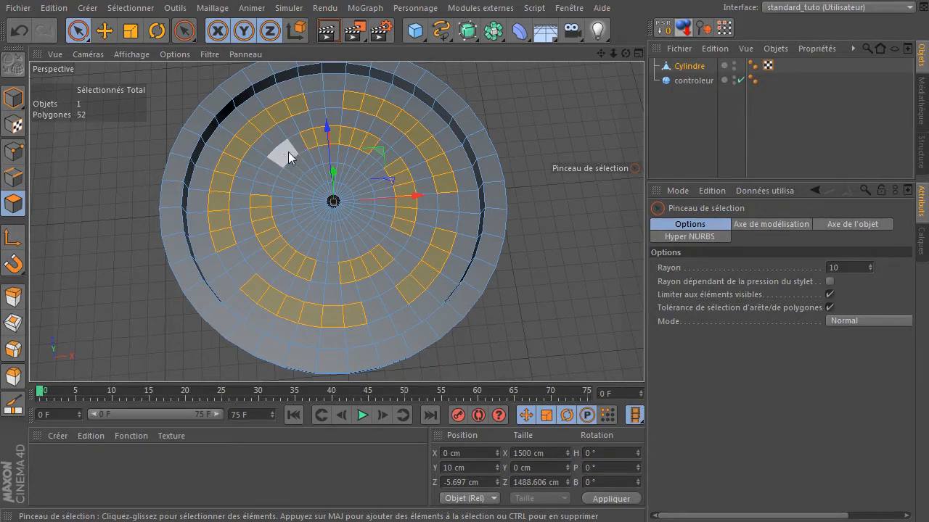
left_click(290, 149, "shift")
left_click(275, 163, "shift")
- Paint the polygons of the innermost ring around the centre into the selection
scroll(350, 211, "up", 5, "ctrl")
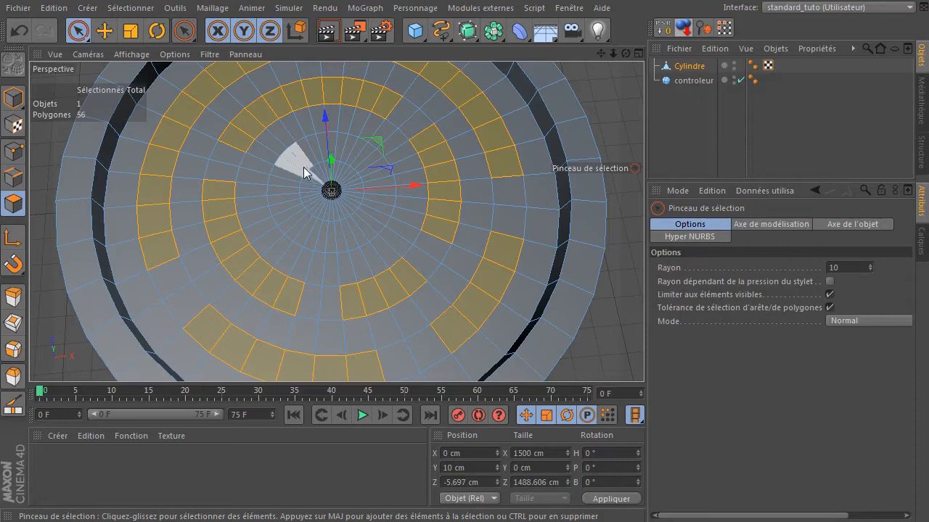
left_click_drag(300, 161, 296, 160, "shift")
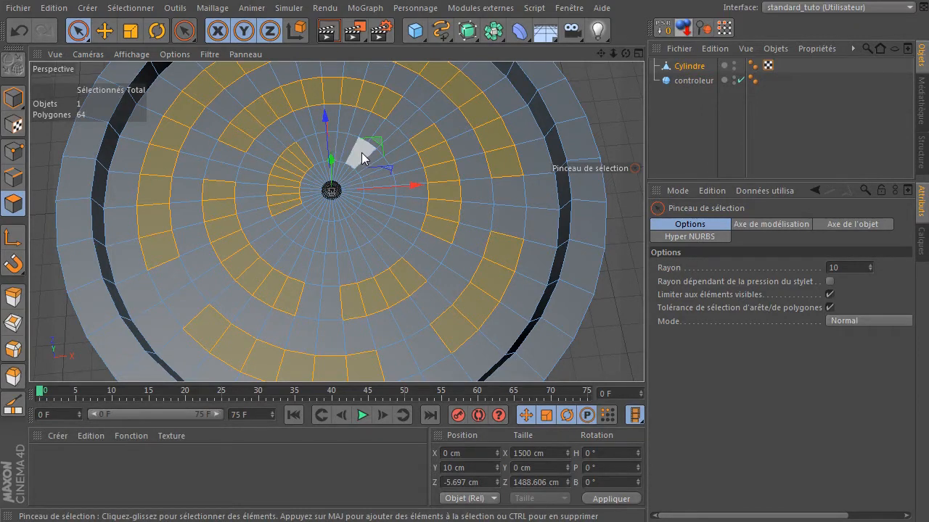
mouse_move(298, 224)
left_mouse_down("shift")
mouse_move(322, 225)
mouse_move(313, 206)
mouse_move(290, 225)
mouse_move(358, 230)
mouse_move(384, 210)
mouse_move(368, 162)
mouse_move(355, 156)
left_mouse_up("shift")
left_click_drag(338, 201, 315, 198, "ctrl")
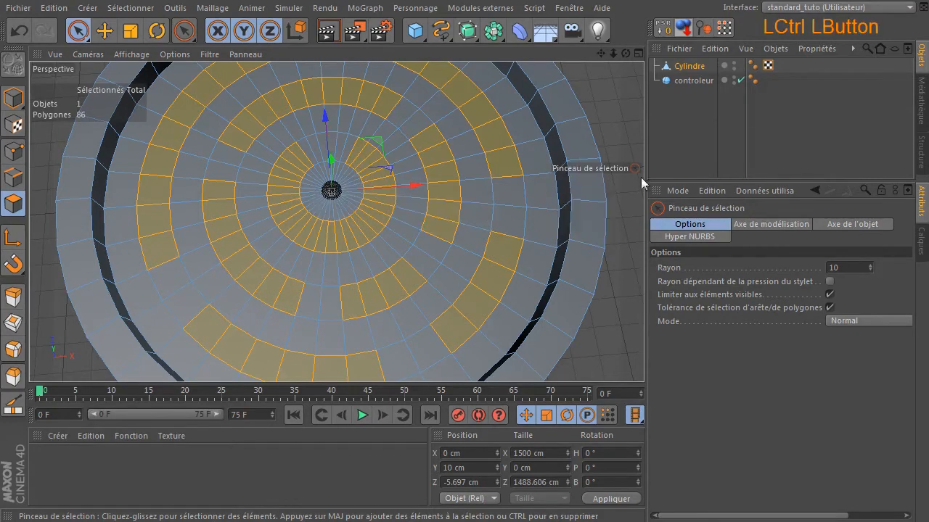
scroll(477, 222, "down", 5, "ctrl")
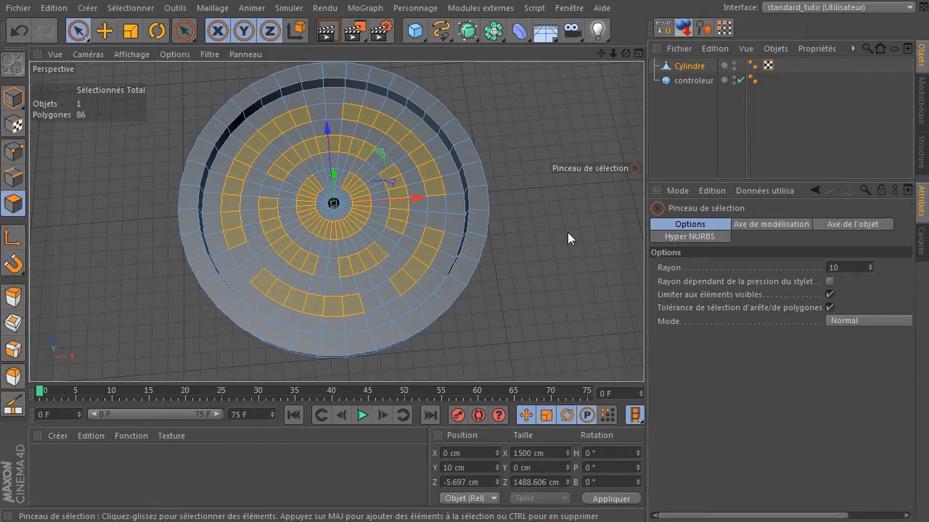
- Extrude the selected polygons upward by about 107 cm in the front view to form maze walls
left_click_drag(629, 53, 551, 130)
key("d")
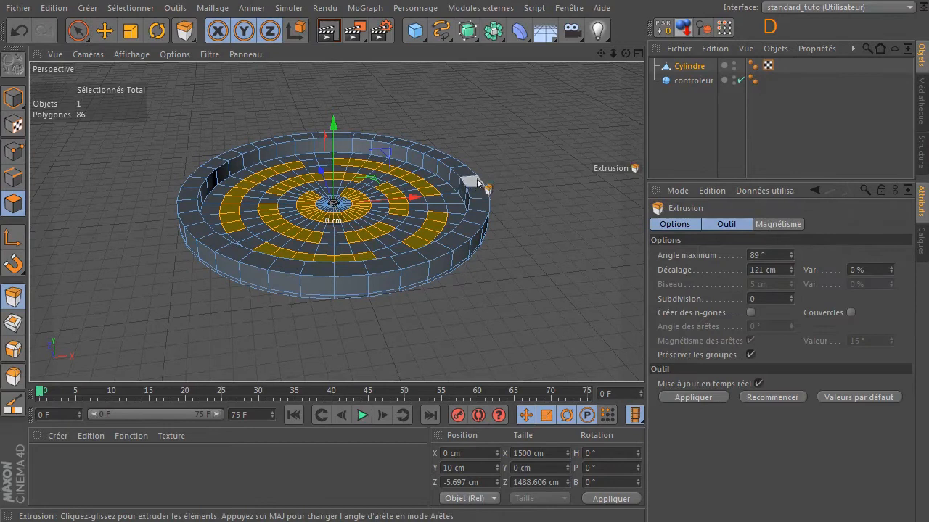
middle_click(552, 136)
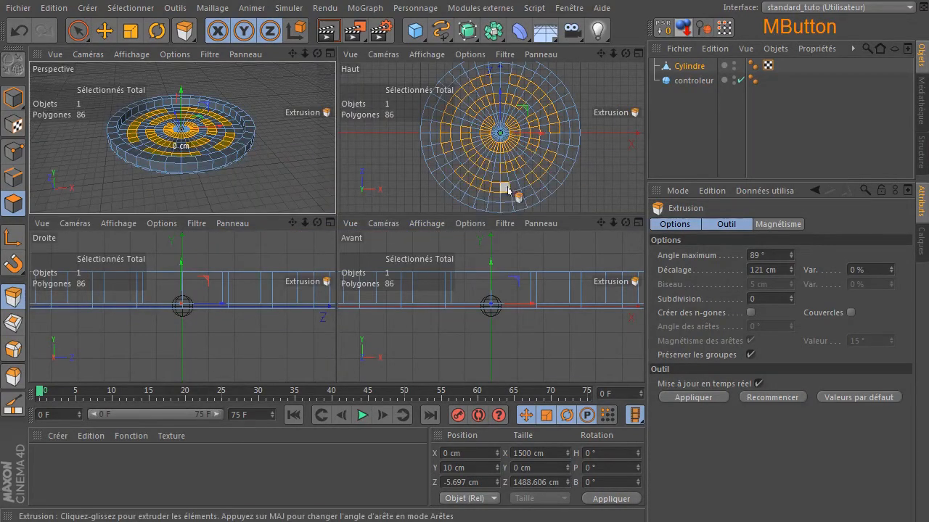
left_click(470, 313)
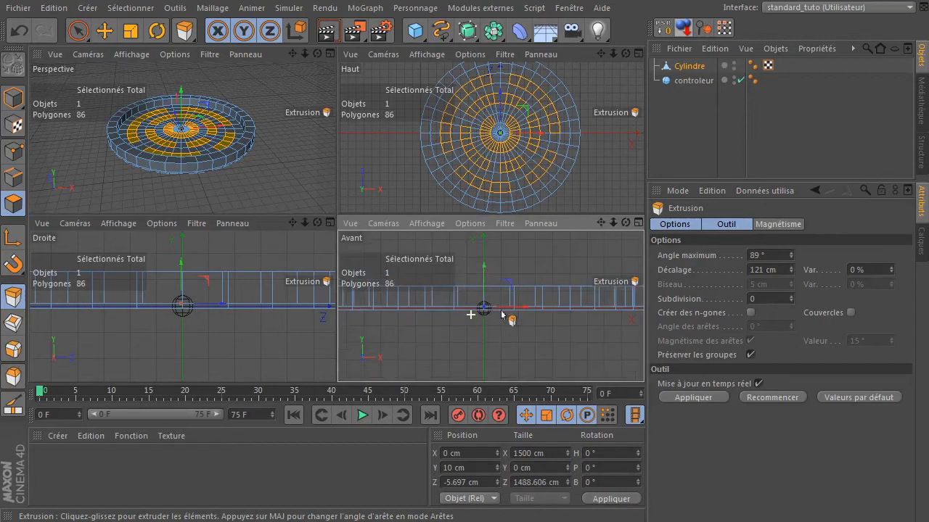
middle_click(580, 267)
left_click_drag(307, 295, 388, 295)
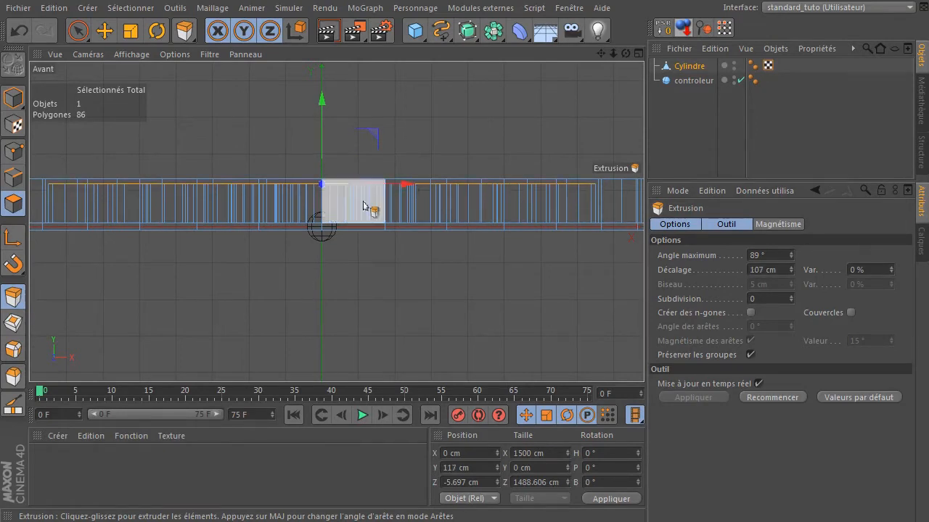
- Examine the extruded maze walls in the perspective view
left_click(80, 30)
middle_click(249, 119)
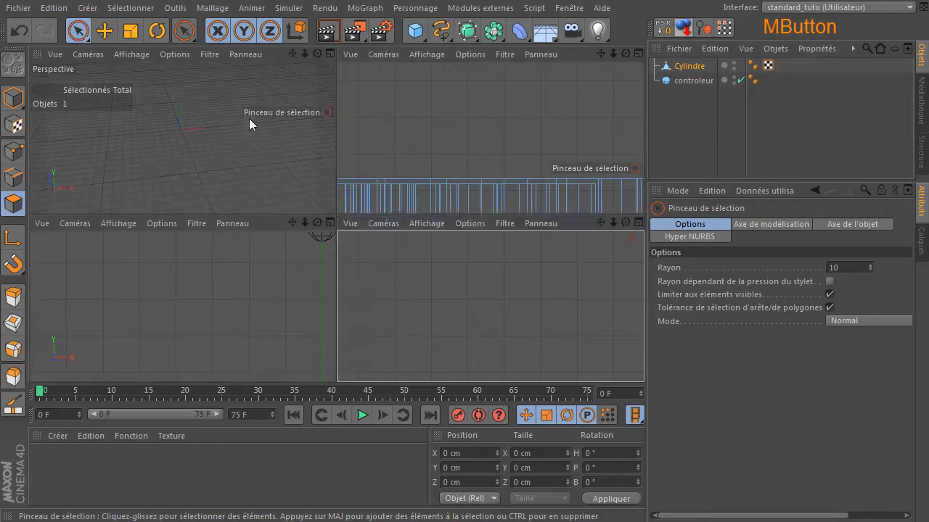
middle_click(137, 103)
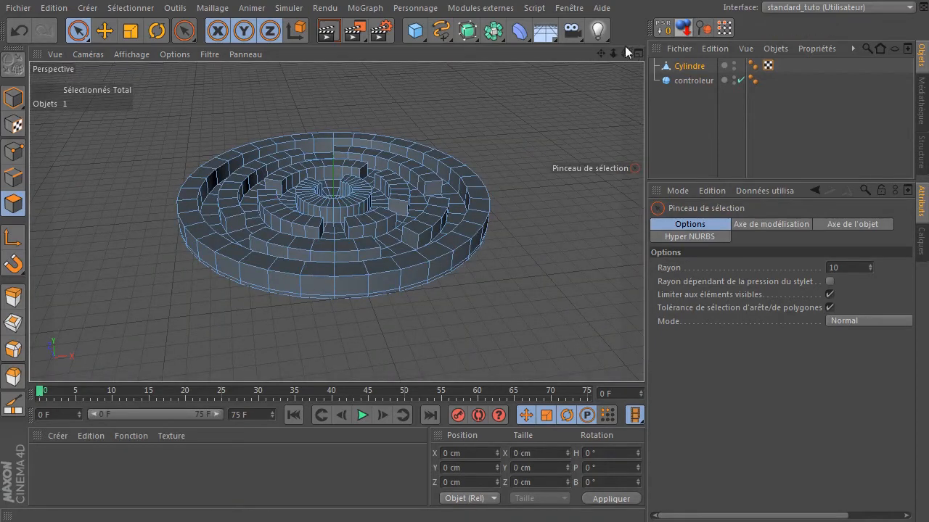
left_click_drag(626, 51, 605, 119)
scroll(491, 168, "down", 4)
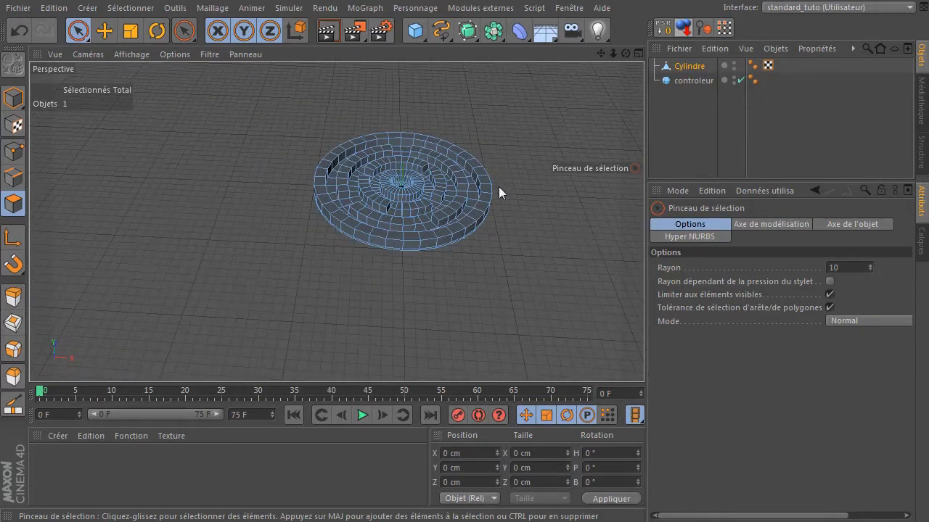
left_click_drag(602, 54, 509, 143)
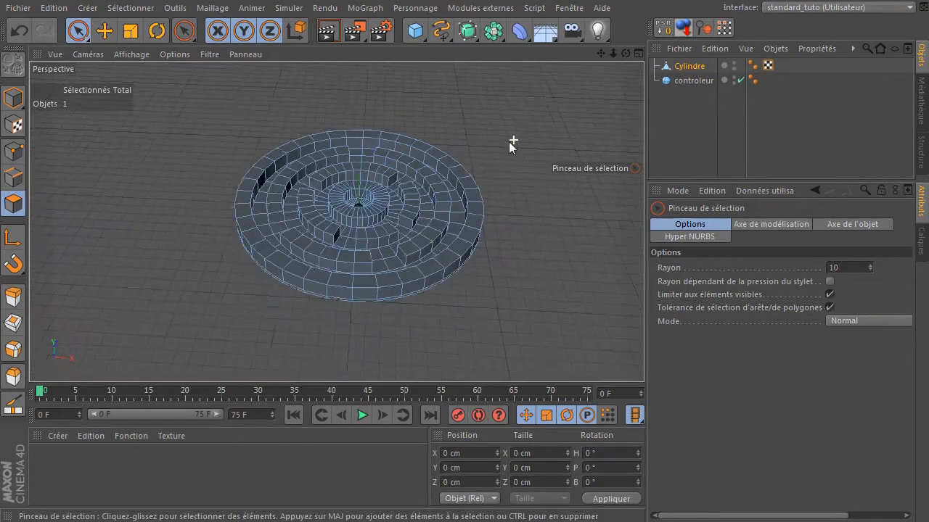
scroll(509, 141, "up", 2)
left_click_drag(601, 53, 600, 125)
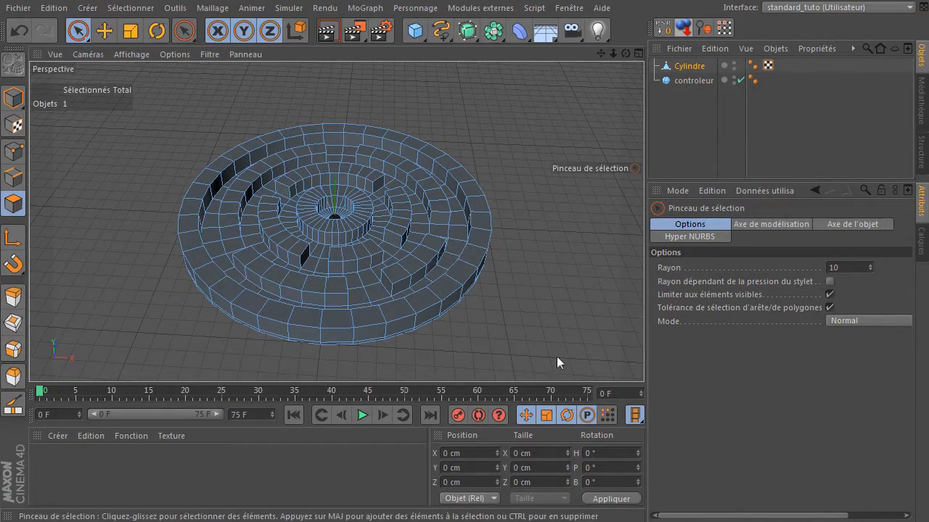
- Add a new cylinder and set its radius to 1000 cm and its height to 10 cm
left_click(470, 30)
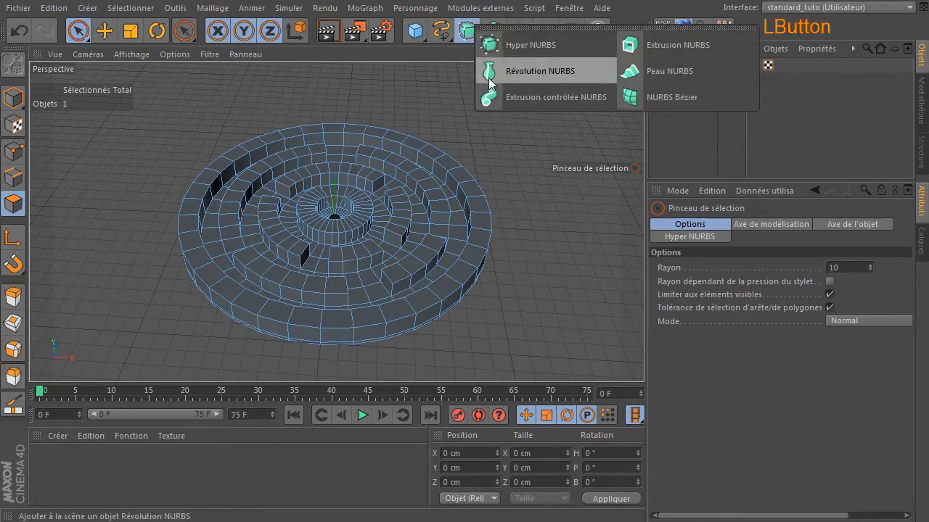
left_click(498, 45)
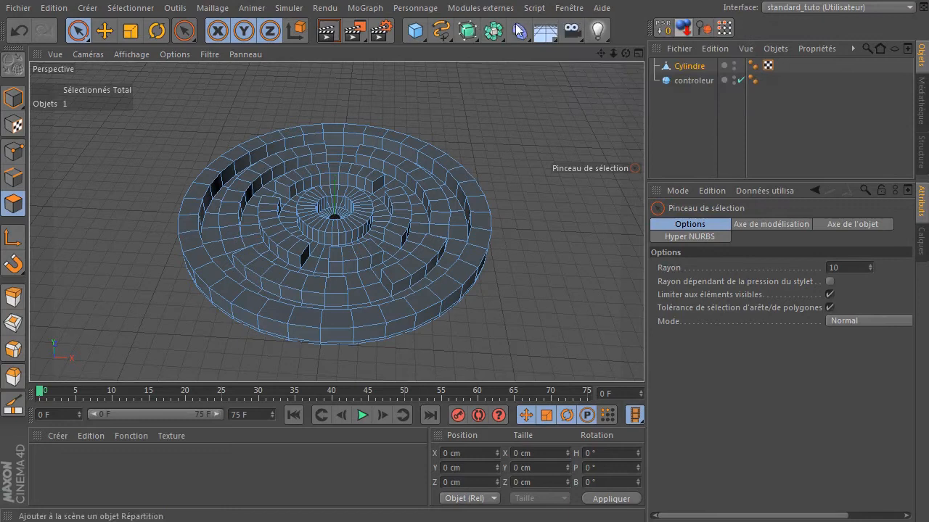
left_click(413, 32)
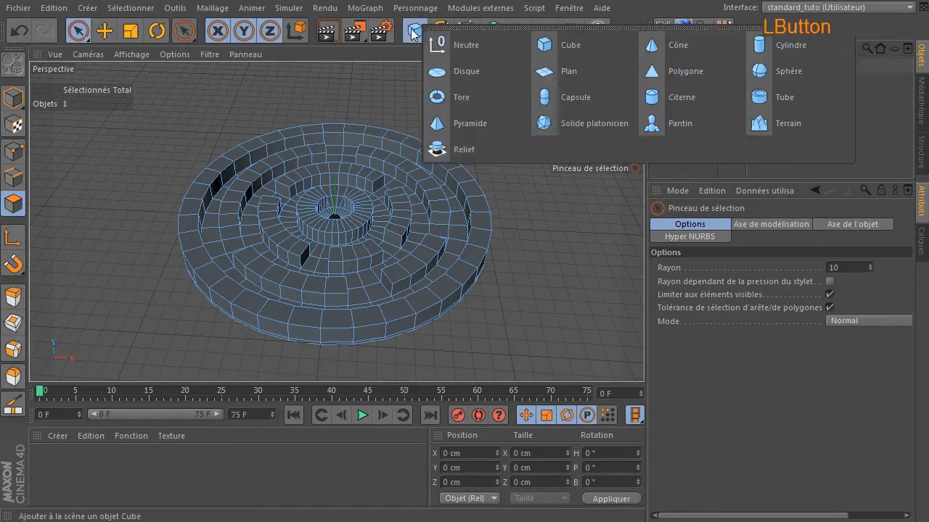
left_click(767, 49)
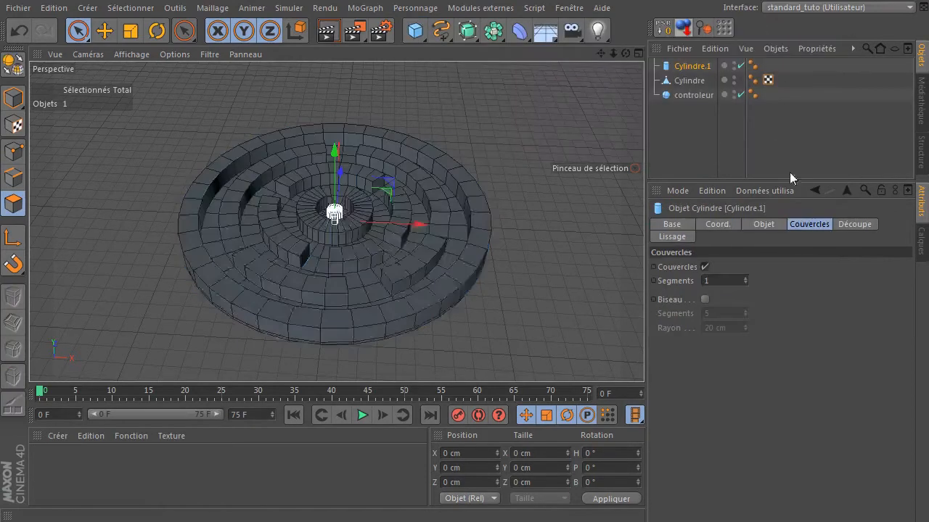
left_click(763, 225)
left_click(778, 267)
type("1")
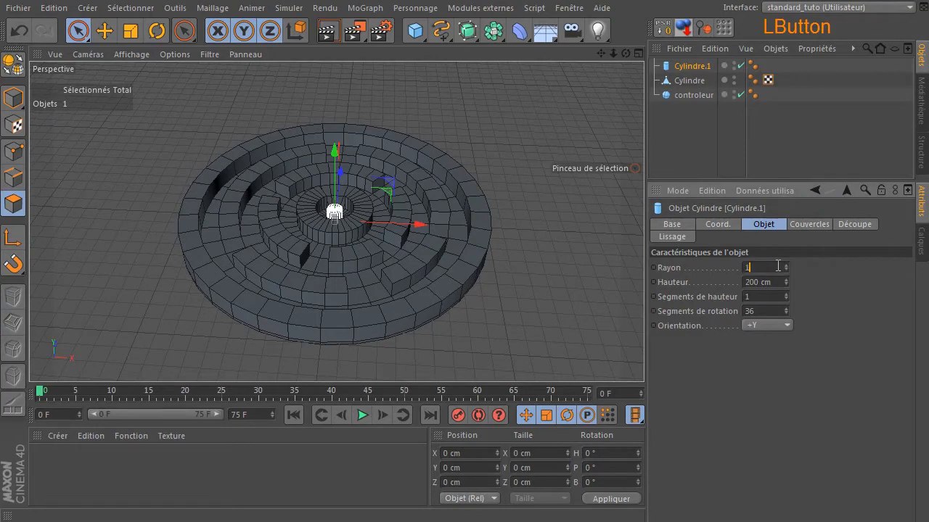
type("000")
left_click(769, 281)
type("10")
key("Return")
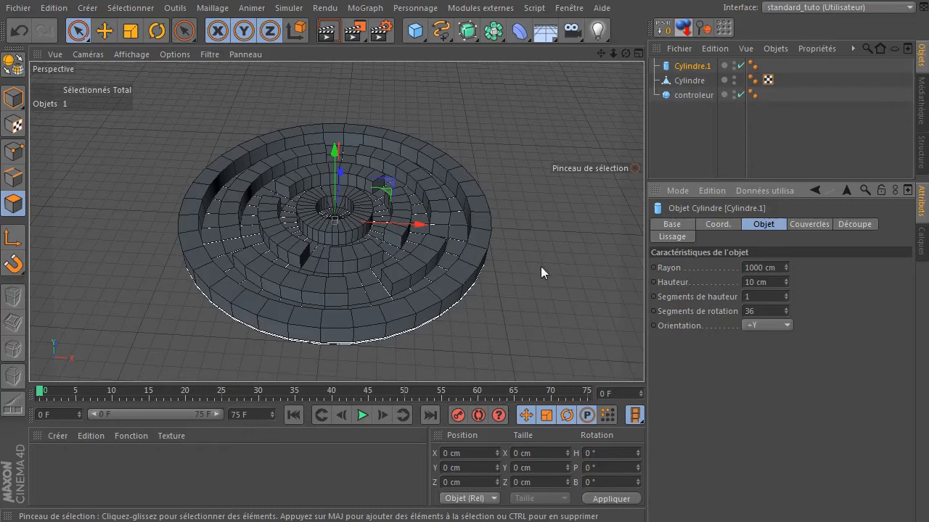
- Examine the new flat cylinder against the maze in the front view
middle_click(460, 256)
middle_click(488, 303)
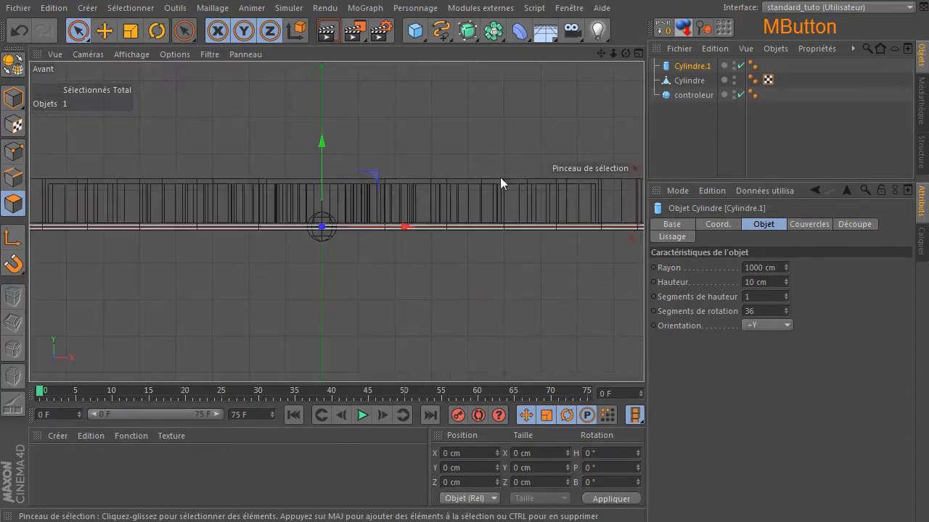
left_click_drag(325, 143, 308, 79)
scroll(320, 176, "up", 3, "ctrl")
scroll(321, 176, "up", 2, "ctrl")
scroll(442, 200, "down", 5, "ctrl")
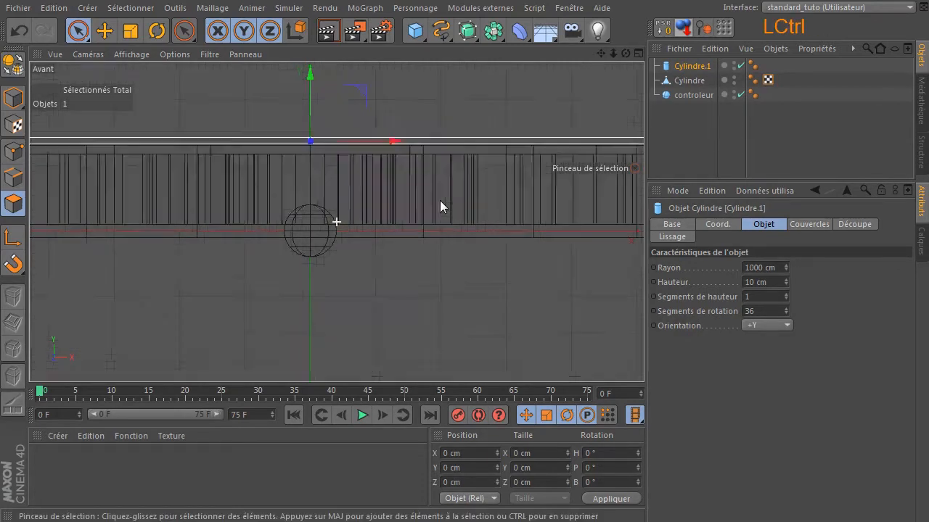
- Parent the new flat cylinder under the maze platform cylinder
middle_click(273, 128)
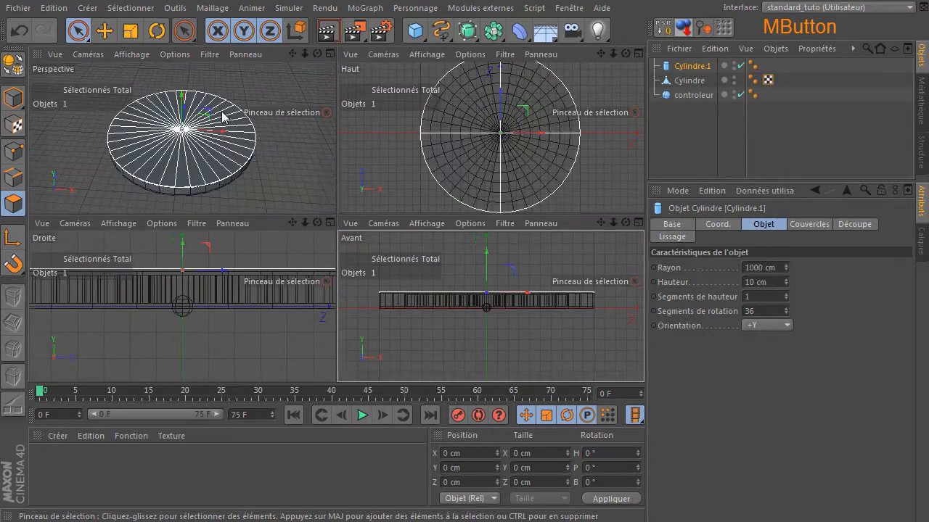
middle_click(222, 116)
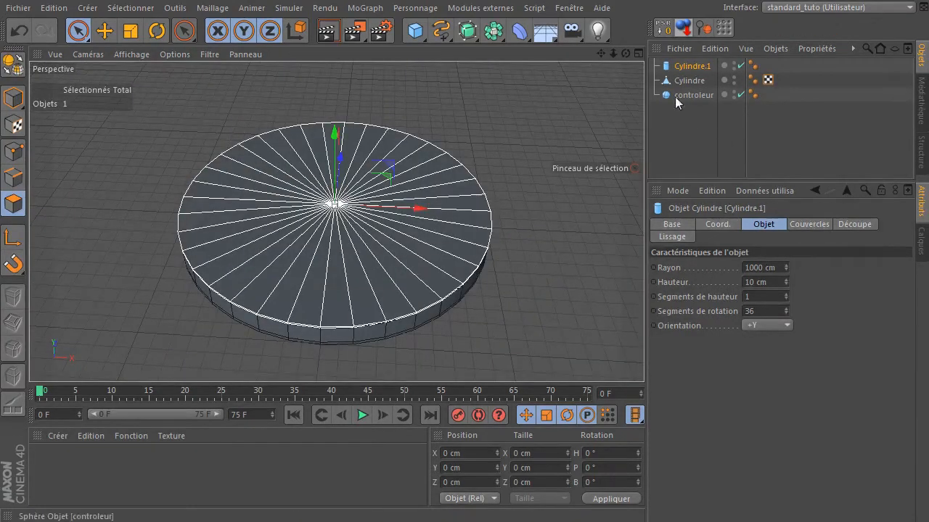
left_click(693, 66)
left_click_drag(699, 70, 697, 80)
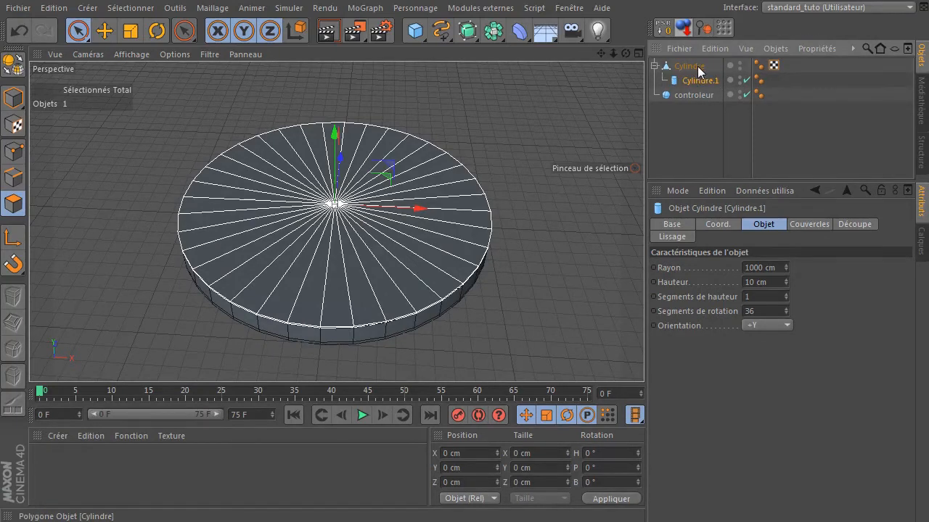
- Rename the platform cylinder to maze
double_click(697, 66)
left_click_drag(714, 65, 547, 74)
type("maze")
key("Return")
- Rename the child flat cylinder to couvercle
left_click(701, 81)
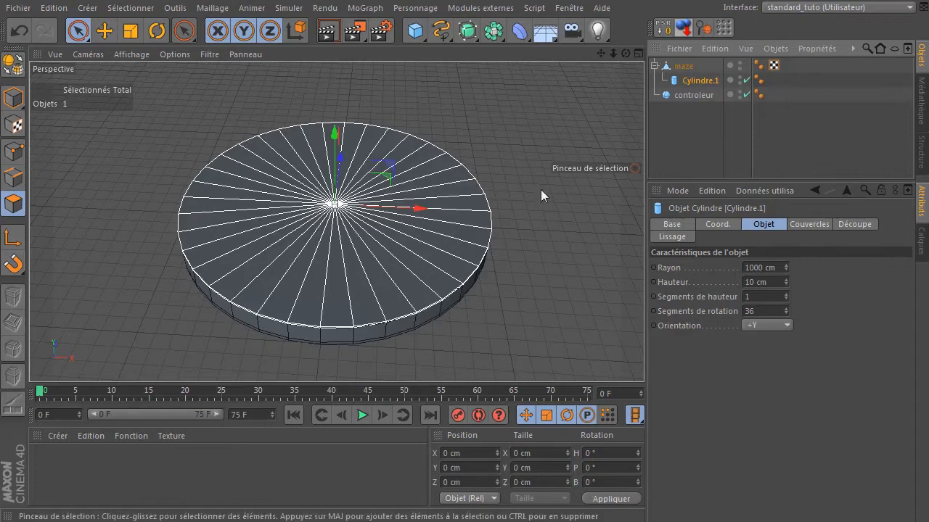
double_click(691, 80)
type("c")
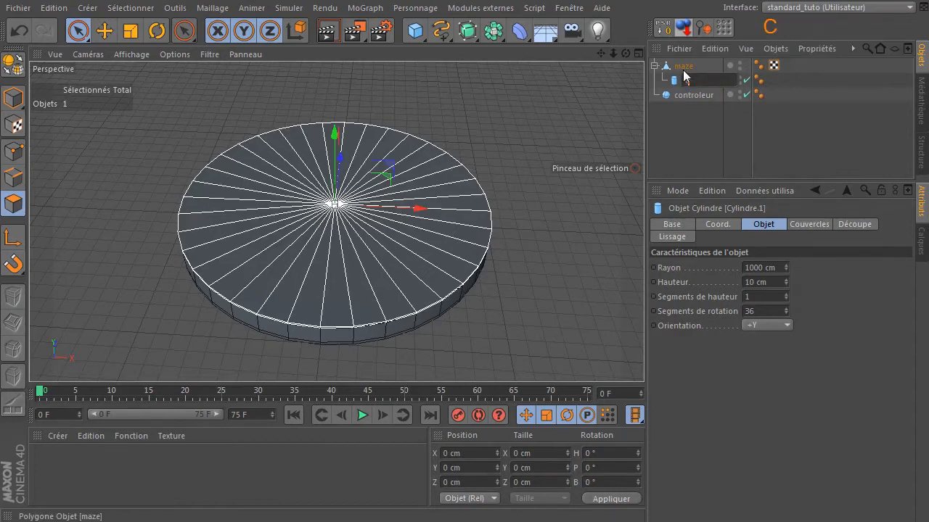
type("ouvercle")
key("Return")
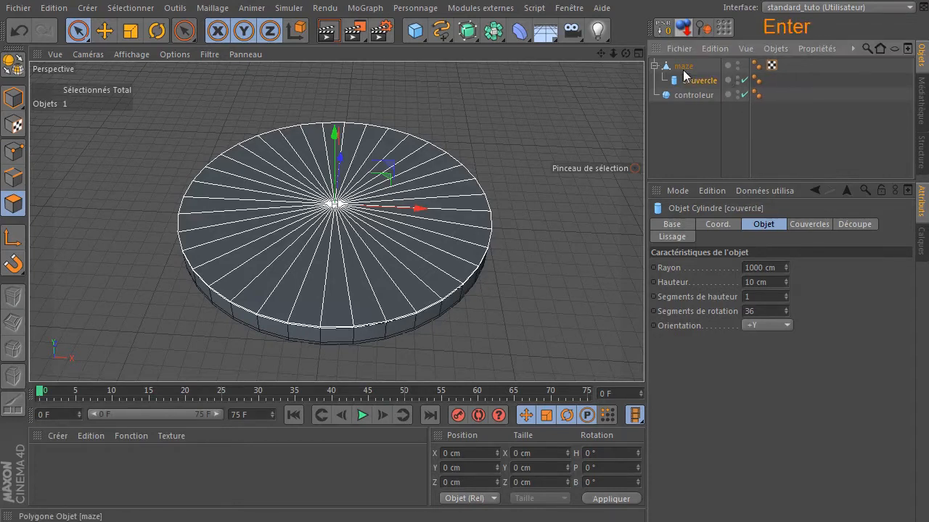
- Hide the couvercle cylinder in the editor and in the render, then deselect it
left_click(737, 79)
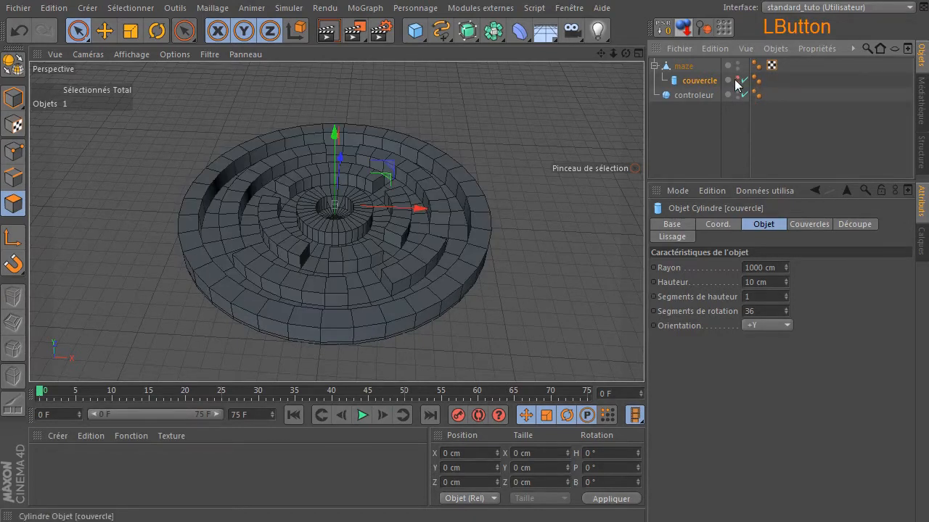
left_click(737, 84)
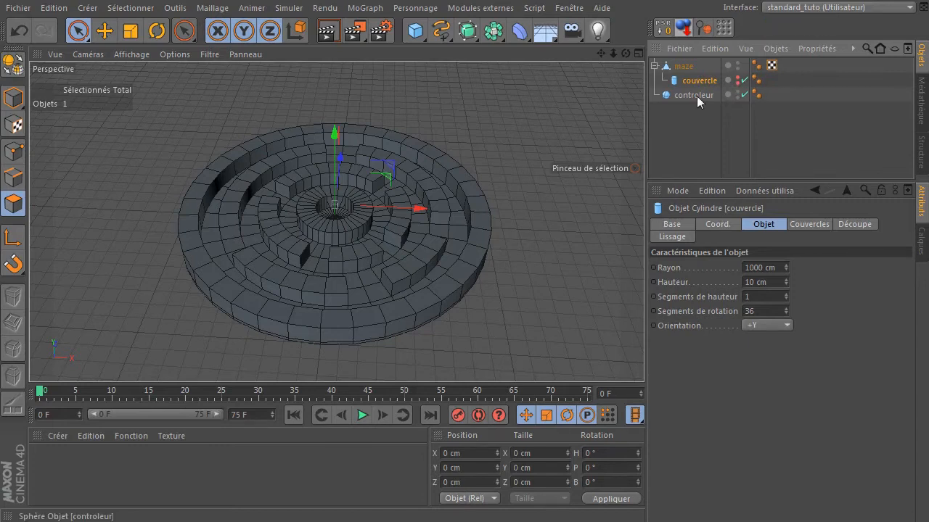
left_click(685, 147)
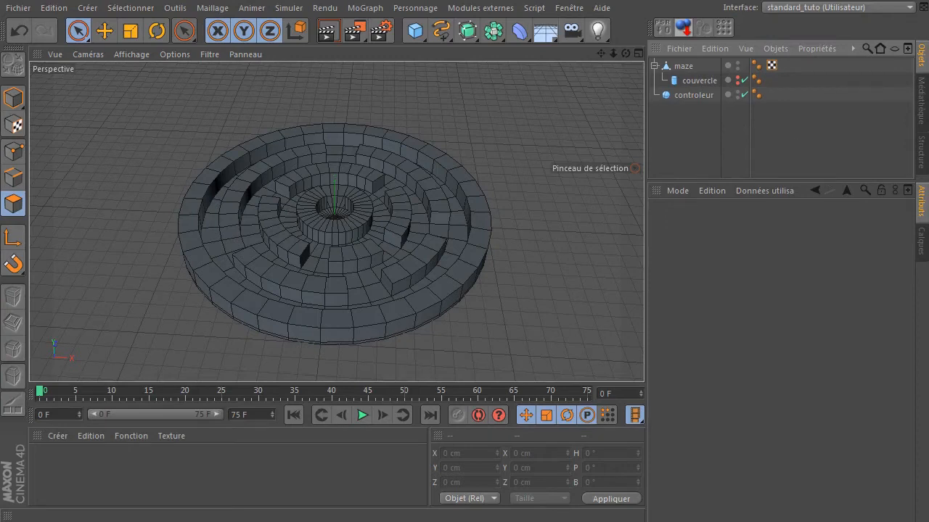
left_click(636, 115)
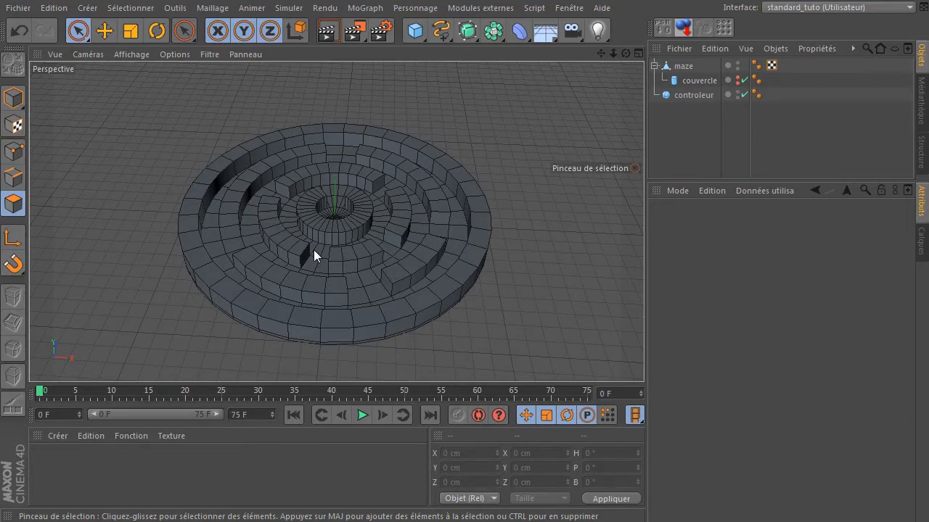
- Switch to model mode and move the maze object to about X -878 cm and Z 1570 cm
left_click(675, 66)
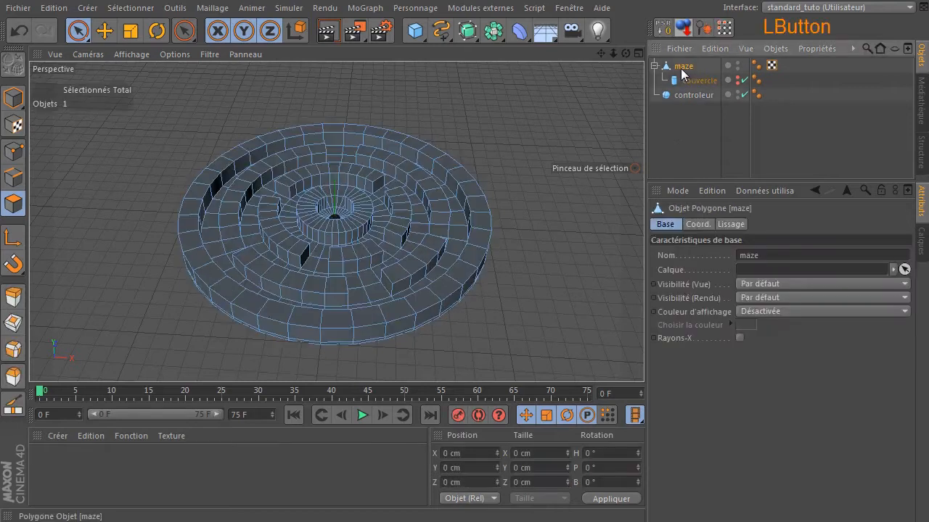
middle_click(319, 257)
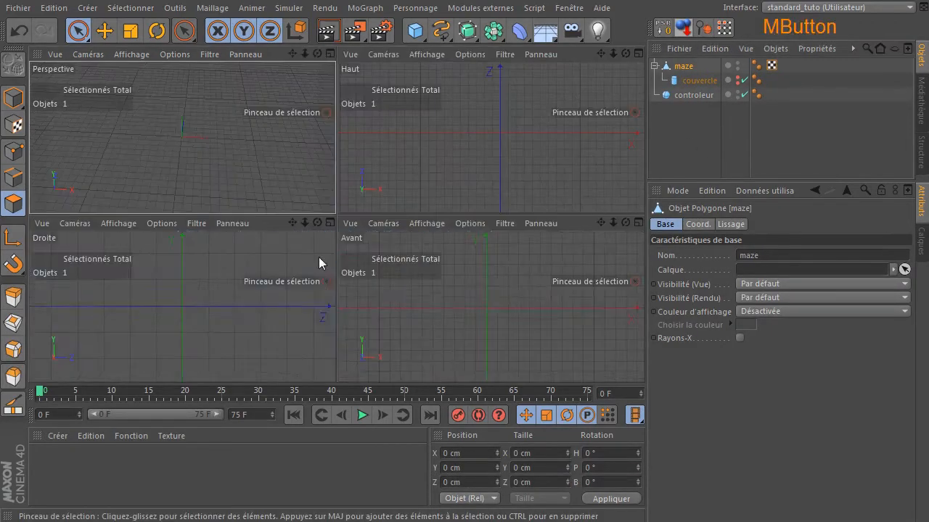
middle_click(212, 154)
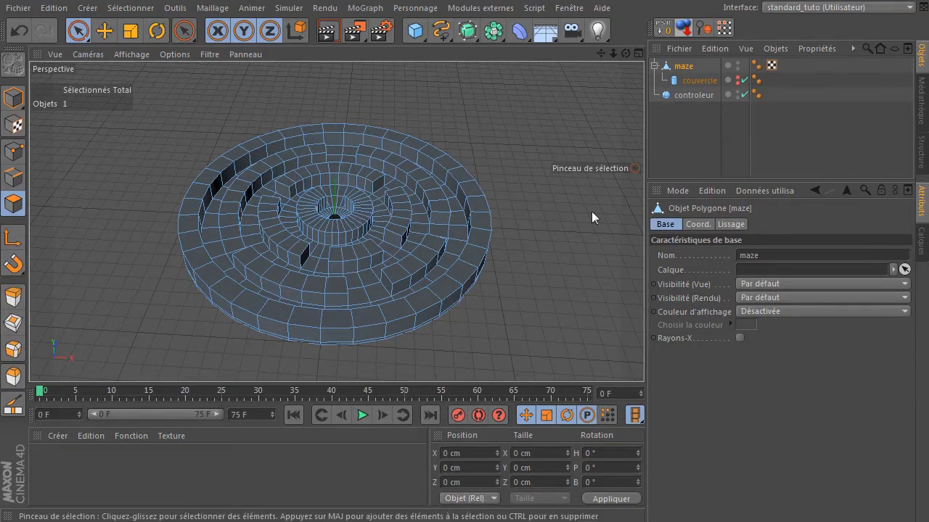
left_click_drag(600, 55, 799, 162)
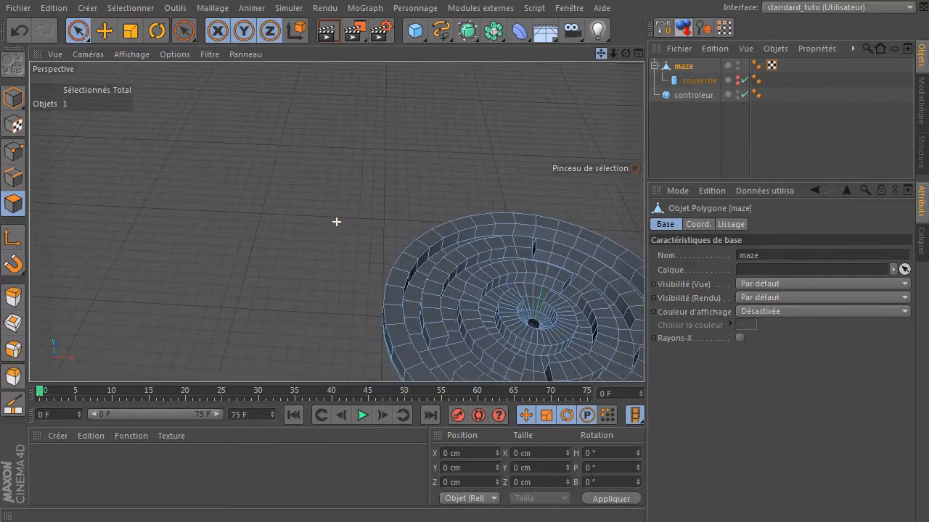
left_click(5, 103)
left_click_drag(518, 268, 401, 199)
left_click_drag(622, 55, 570, 76)
left_click_drag(336, 221, 498, 95)
left_click_drag(324, 148, 523, 274)
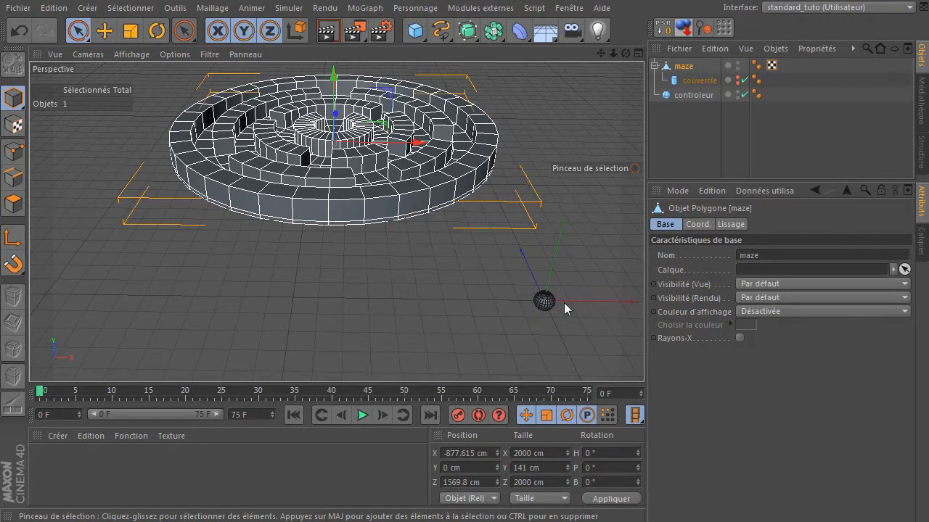
- Shift the maze object to about Z 1188 cm
left_click_drag(601, 54, 340, 220)
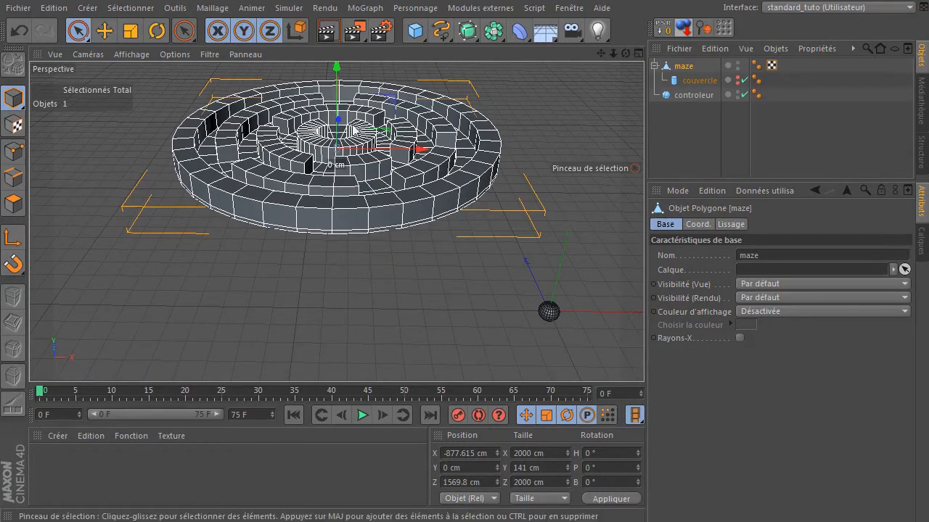
left_click_drag(347, 126, 341, 147)
left_click_drag(601, 54, 601, 75)
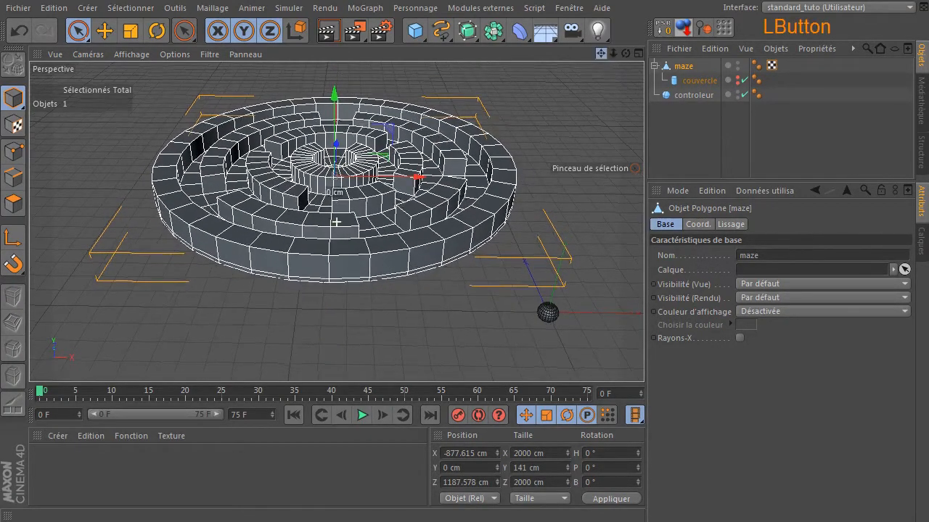
left_click_drag(337, 222, 337, 221)
mouse_move(614, 54)
left_mouse_down()
mouse_move(624, 55)
mouse_move(602, 55)
mouse_move(624, 54)
left_mouse_up()
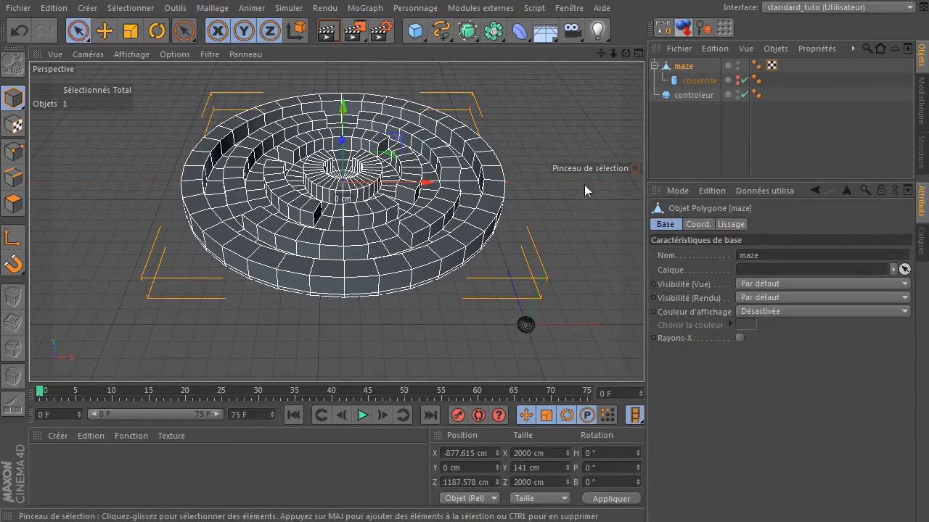
- Deselect everything and add a camera to the scene
left_click(574, 149)
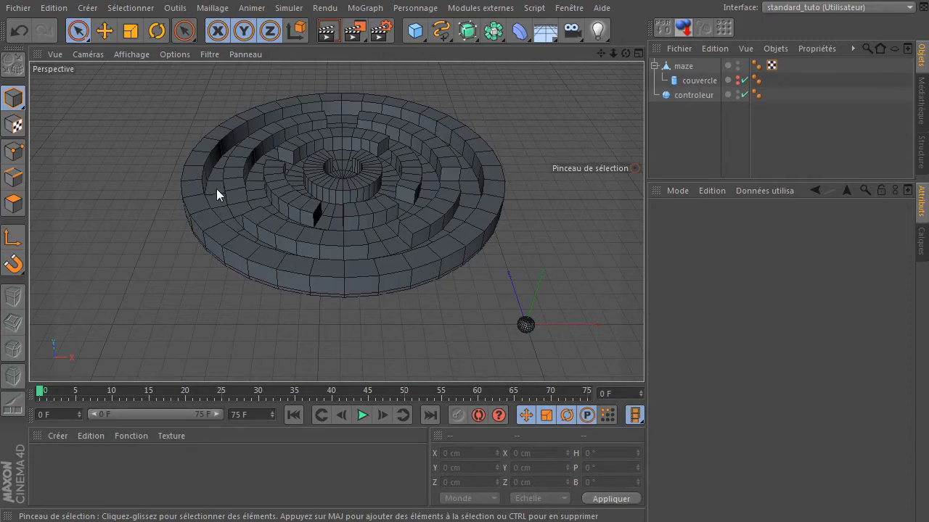
left_click(568, 33)
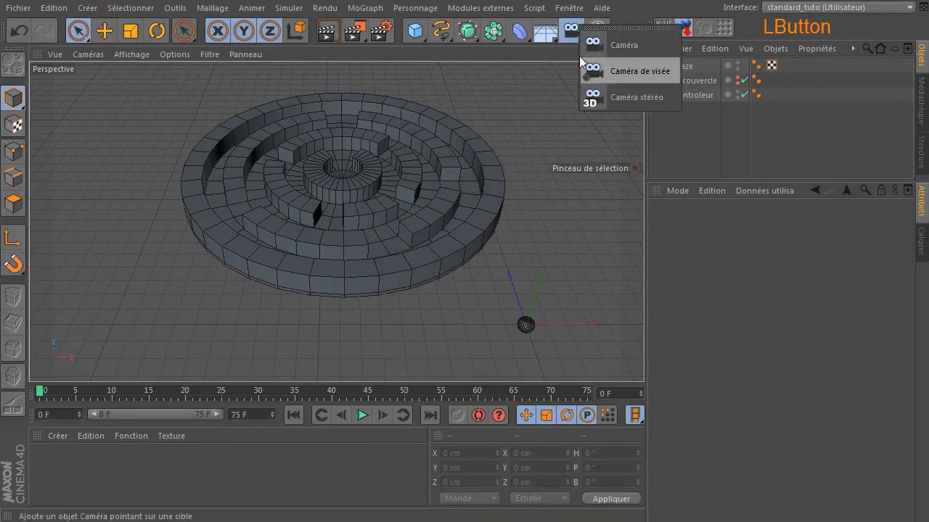
left_click(614, 47)
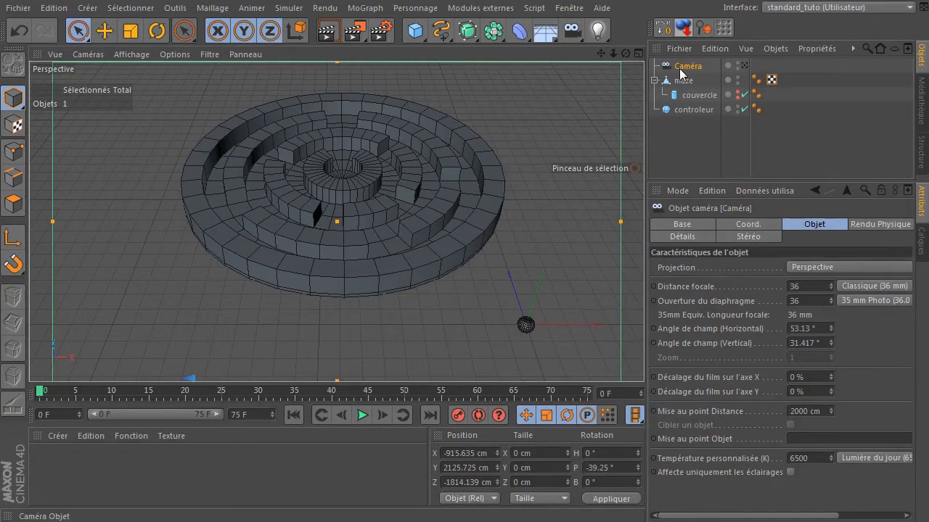
- Add a Protection tag to the camera
left_click(721, 68)
right_click(667, 69)
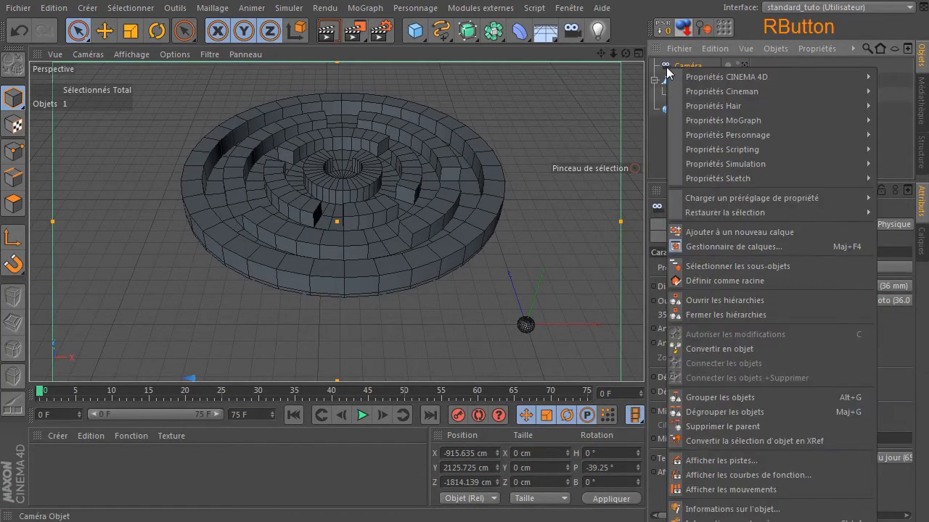
mouse_move(702, 76)
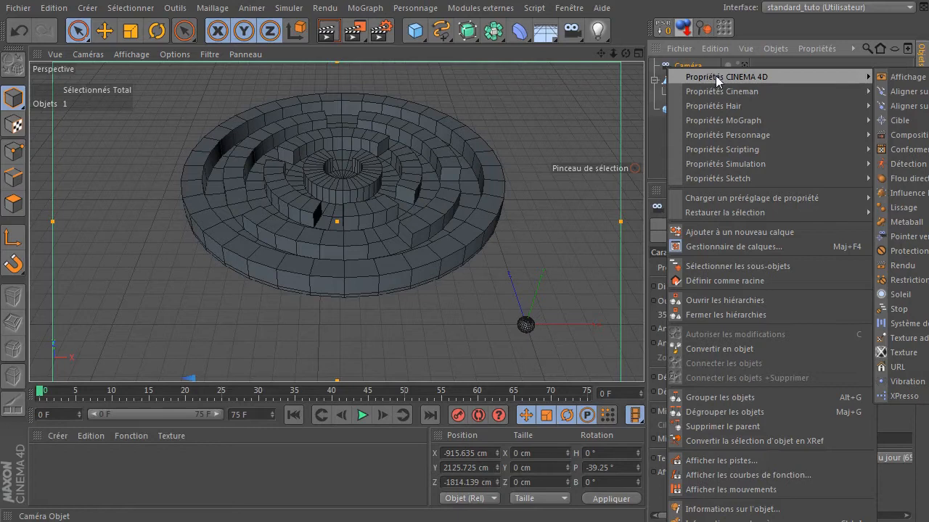
left_click(901, 251)
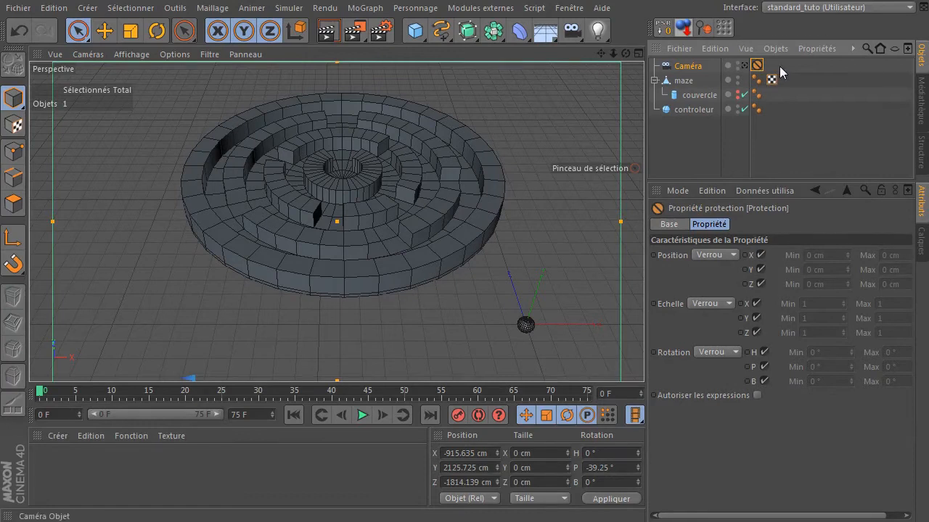
left_click(688, 145)
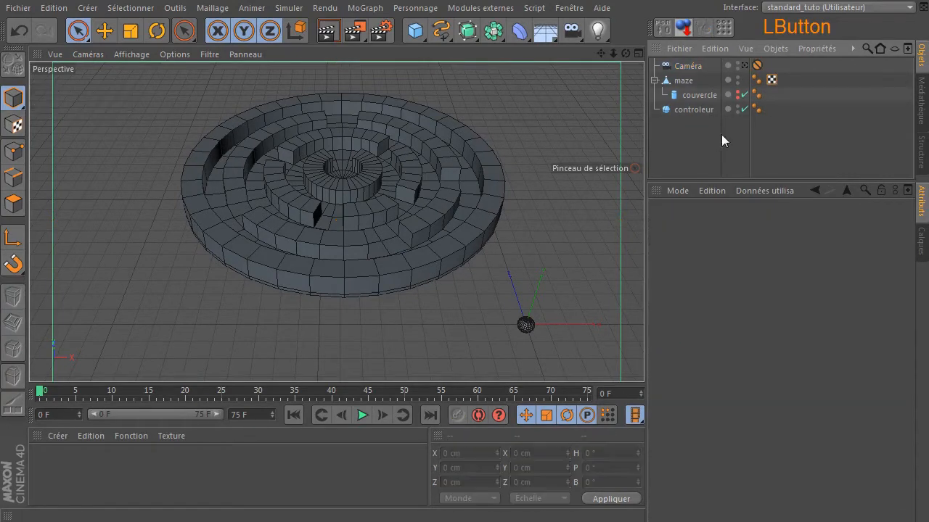
- Toggle between looking through the camera and the free editor view to inspect the scene
left_click_drag(622, 55, 609, 58)
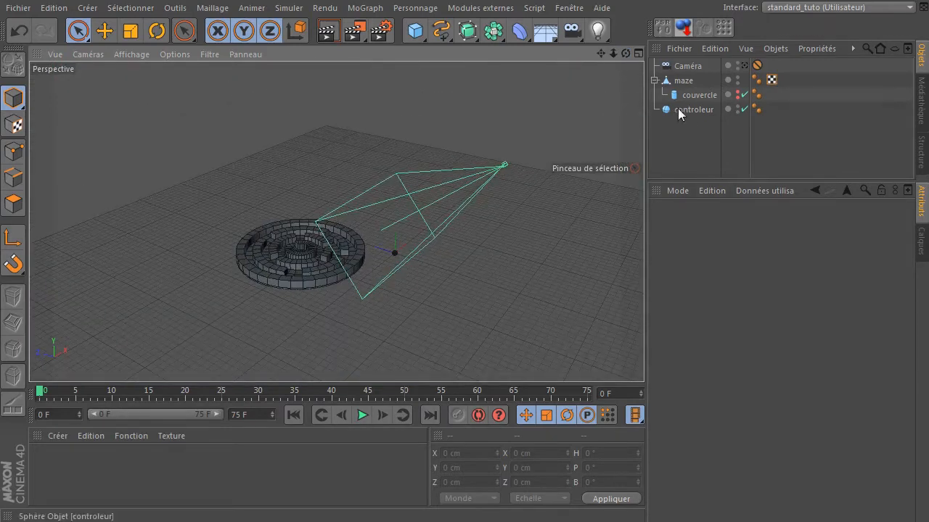
left_click(744, 66)
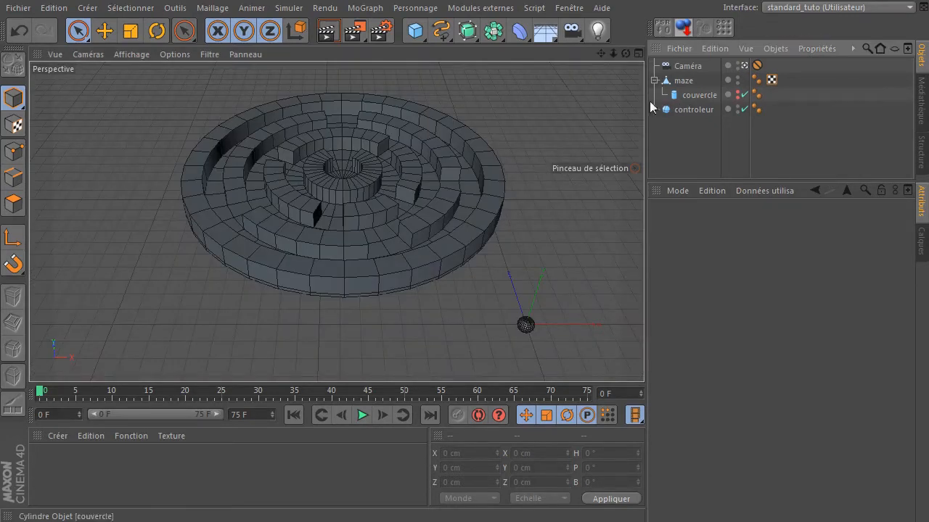
left_click(621, 57)
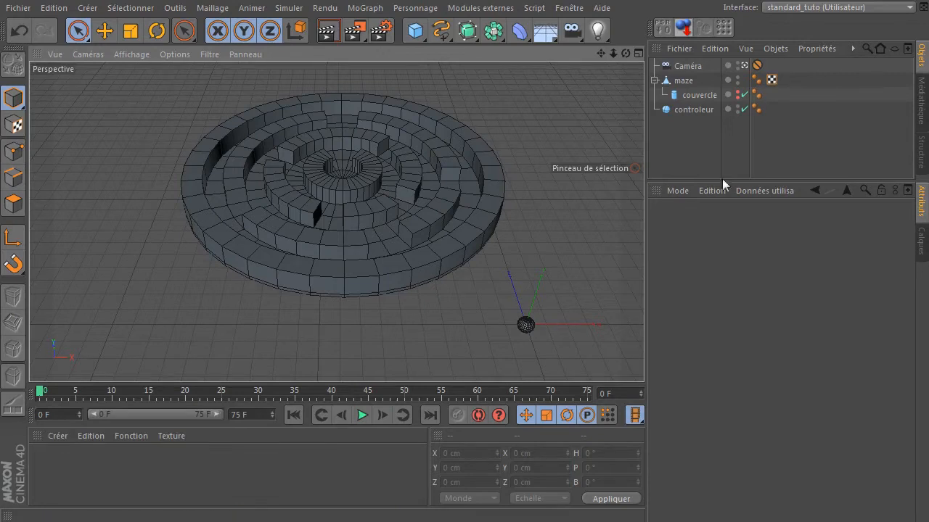
left_click(745, 65)
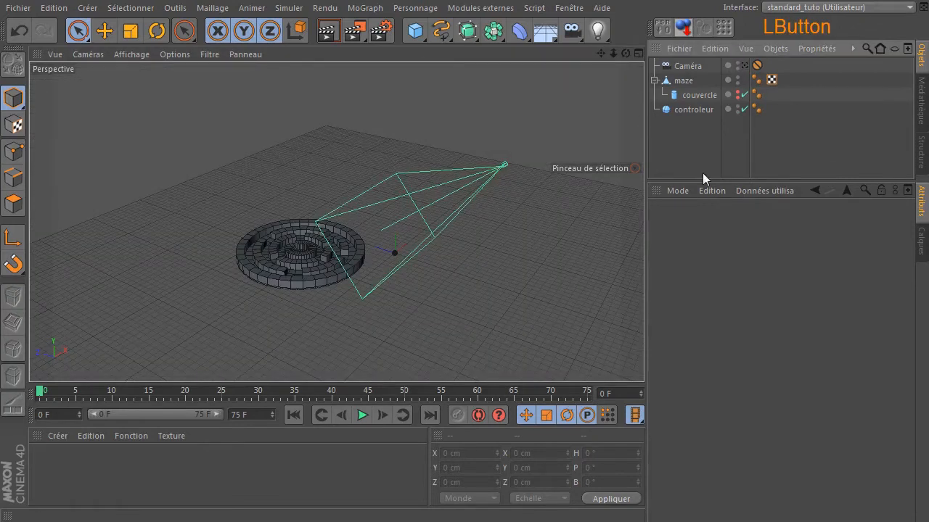
left_click_drag(625, 54, 349, 231)
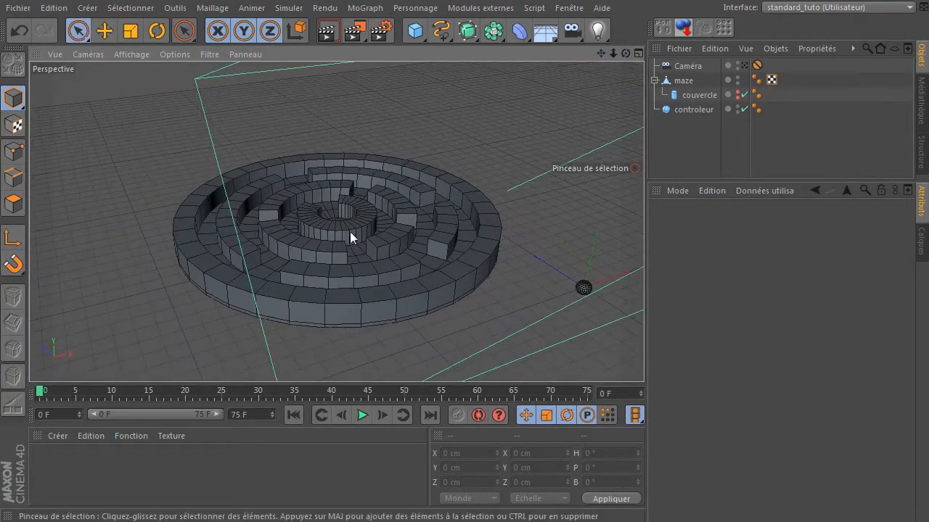
left_click(744, 66)
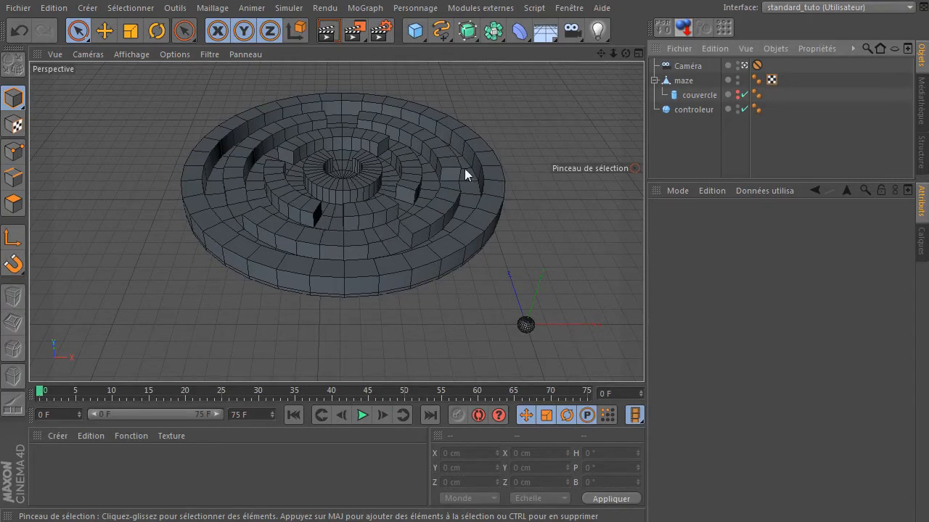
- Add a sphere and set its radius to 10 cm
left_click(414, 30)
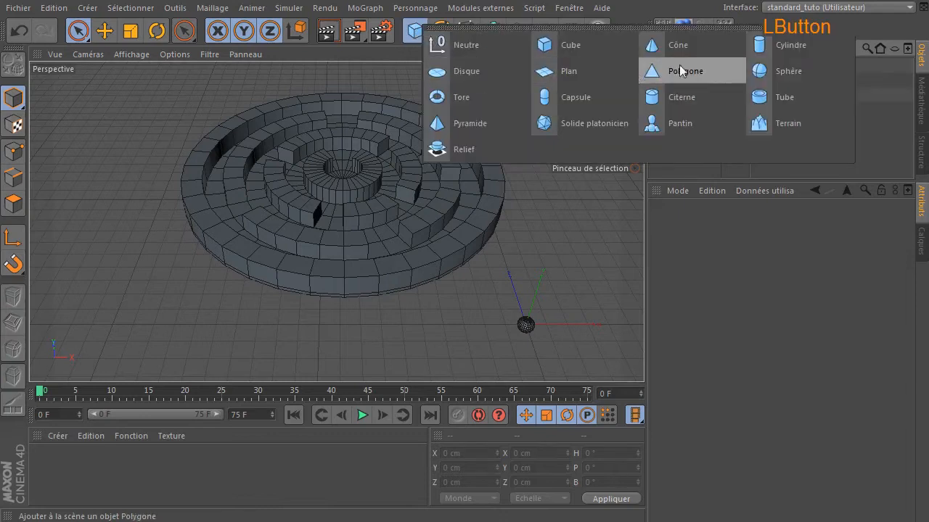
left_click(776, 70)
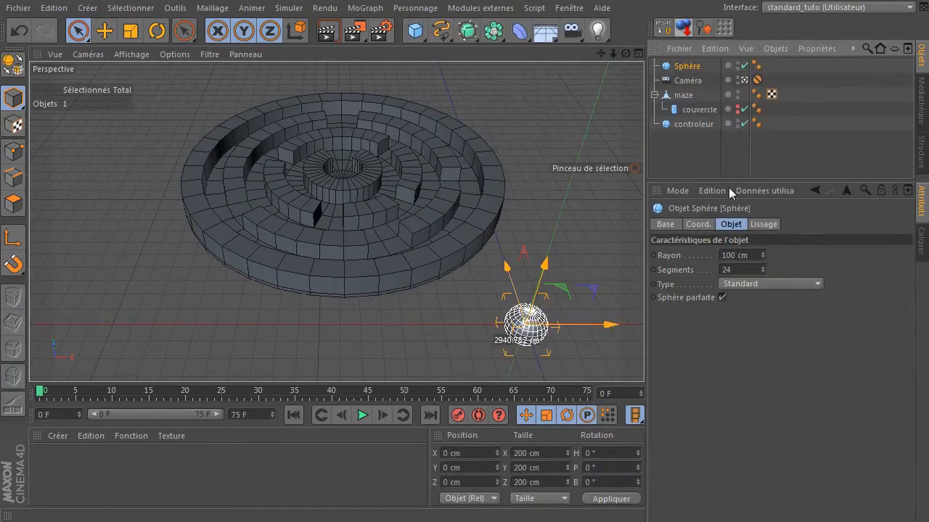
left_click(757, 255)
type("10")
key("Return")
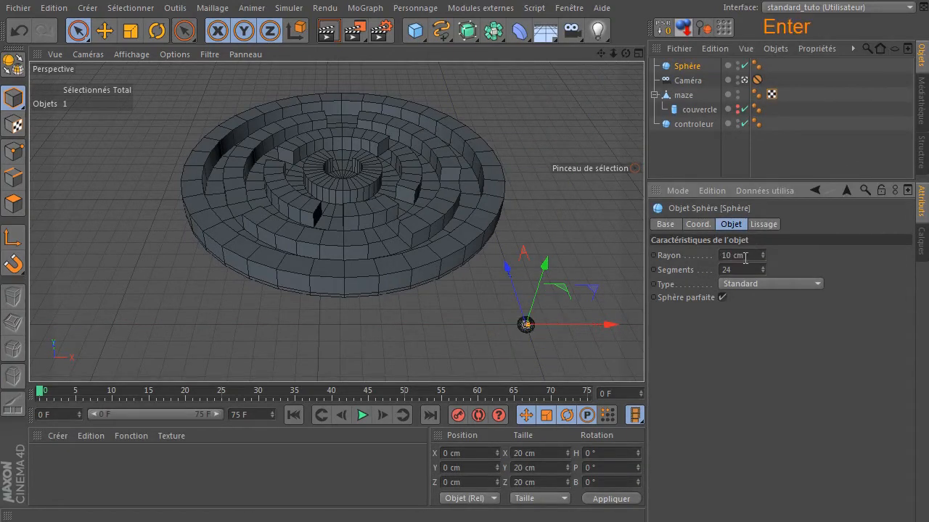
- Move the sphere along X to about -625 cm and set its radius to 20 cm
left_click_drag(608, 328, 484, 345)
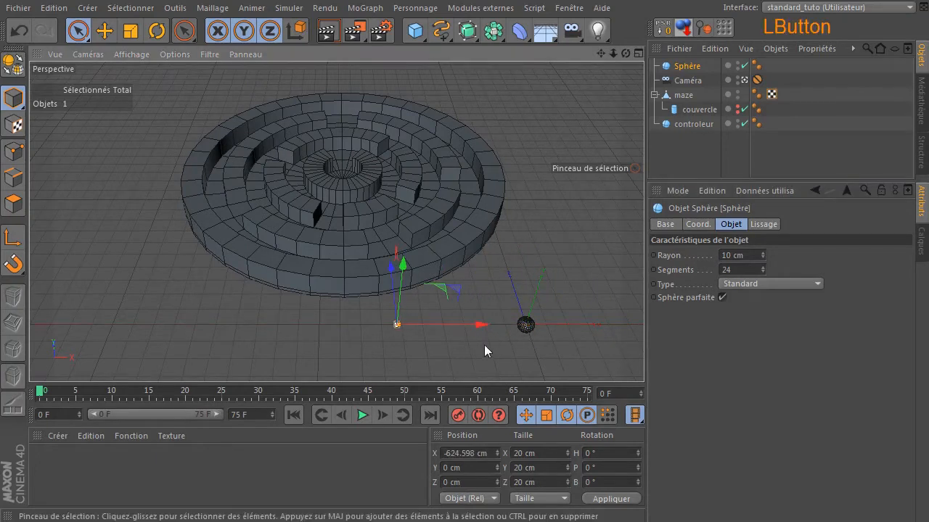
left_click(750, 258)
type("20")
key("Return")
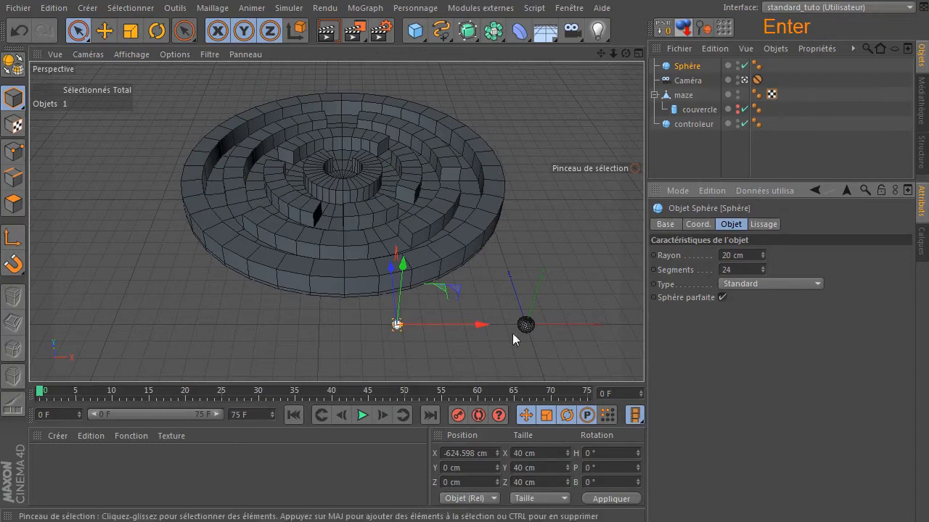
- Set the new sphere's radius to 30 cm
left_click(479, 353)
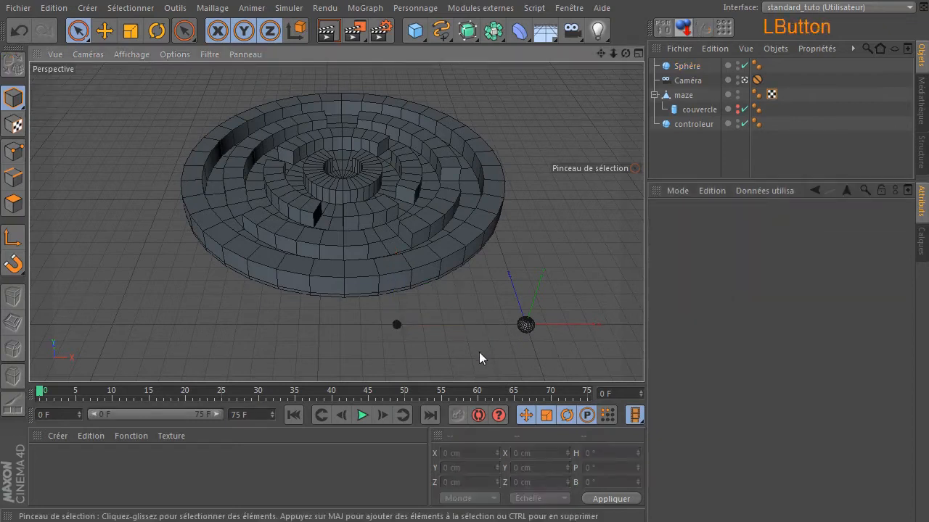
left_click(396, 324)
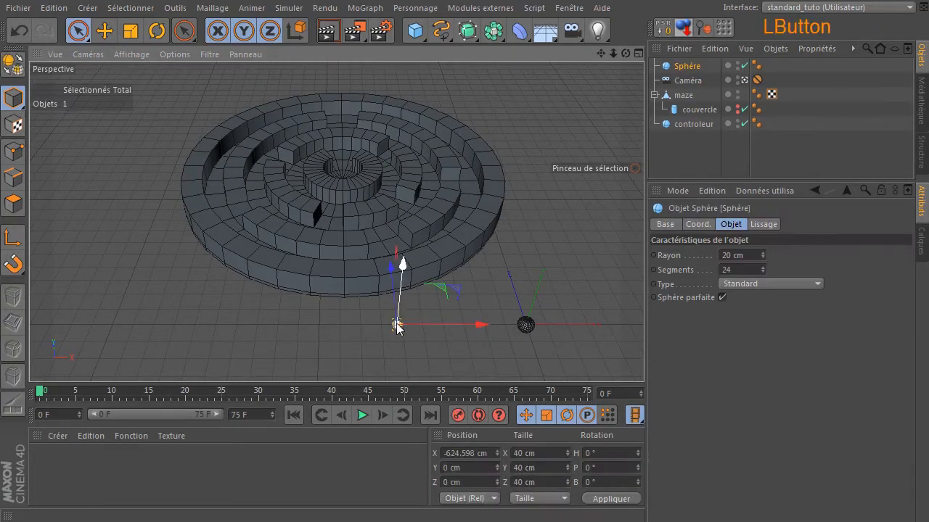
left_click(750, 255)
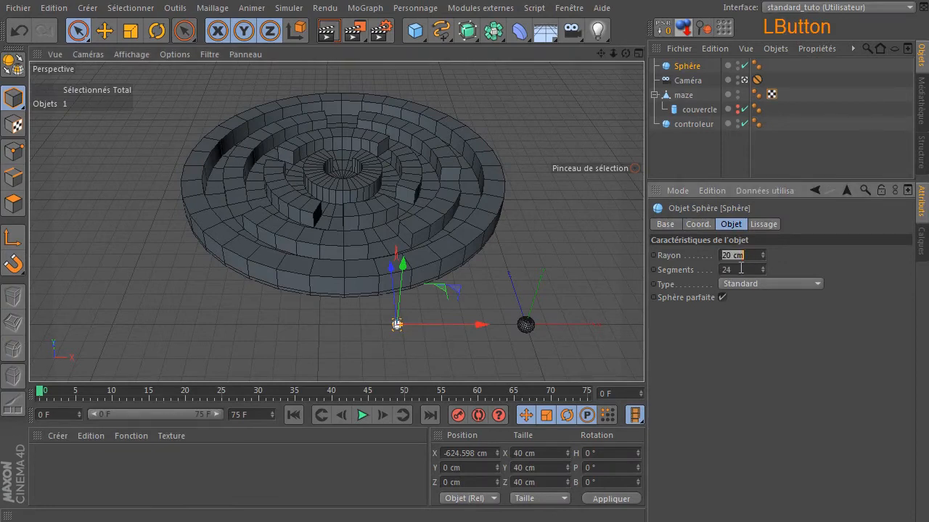
type("30")
key("Return")
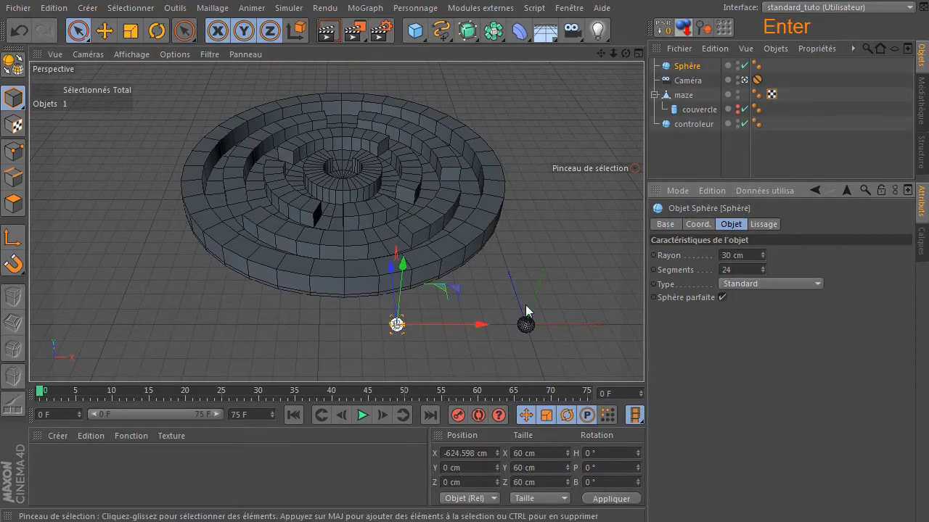
- Move the sphere along Z to about 584 cm
left_click(463, 365)
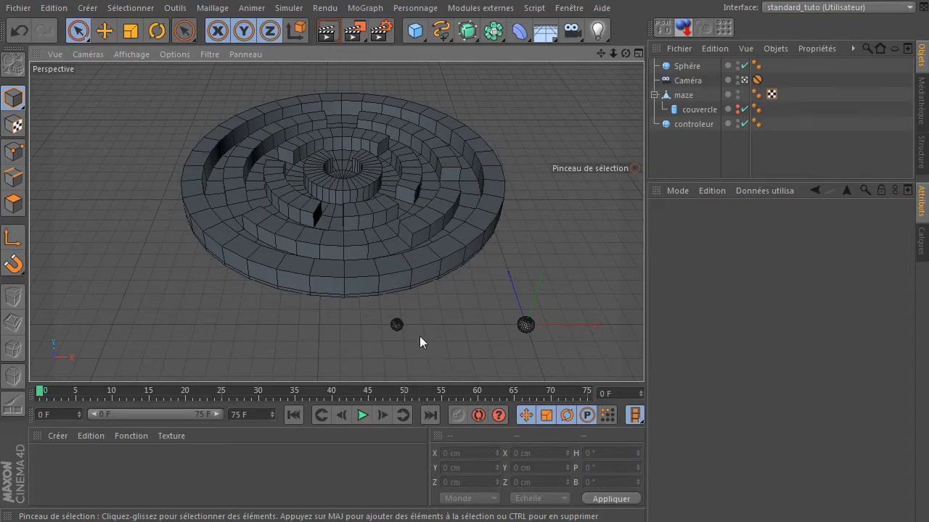
left_click(398, 325)
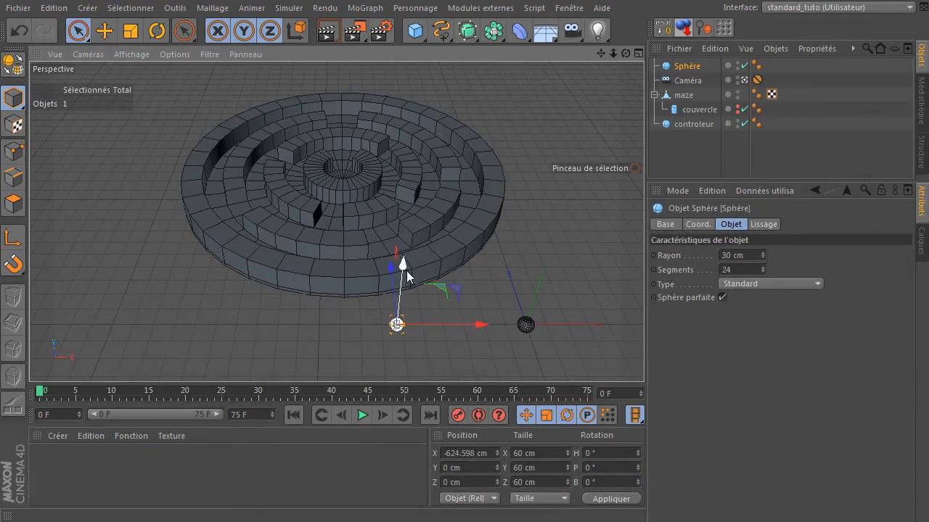
left_click(389, 289)
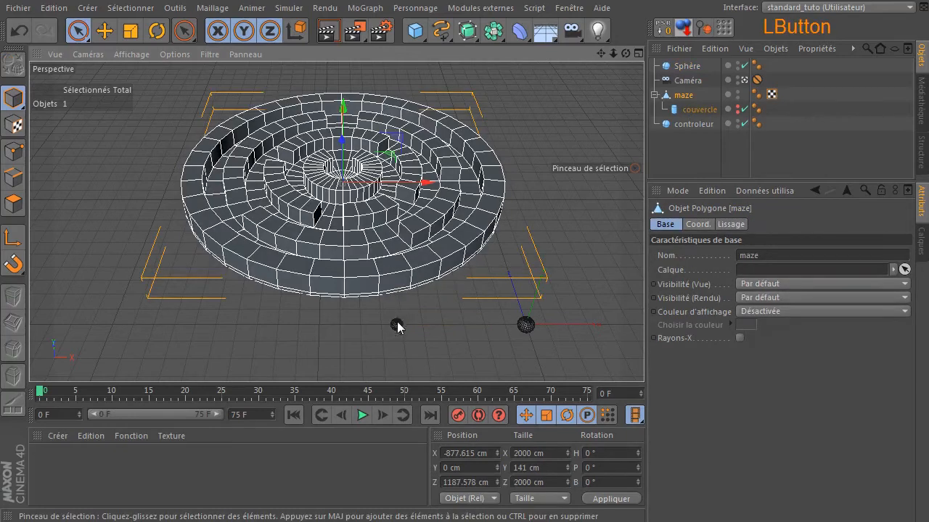
left_click(396, 324)
left_click_drag(395, 286, 366, 208)
- In the front view, raise the sphere along Y to about 63 cm
middle_click(411, 279)
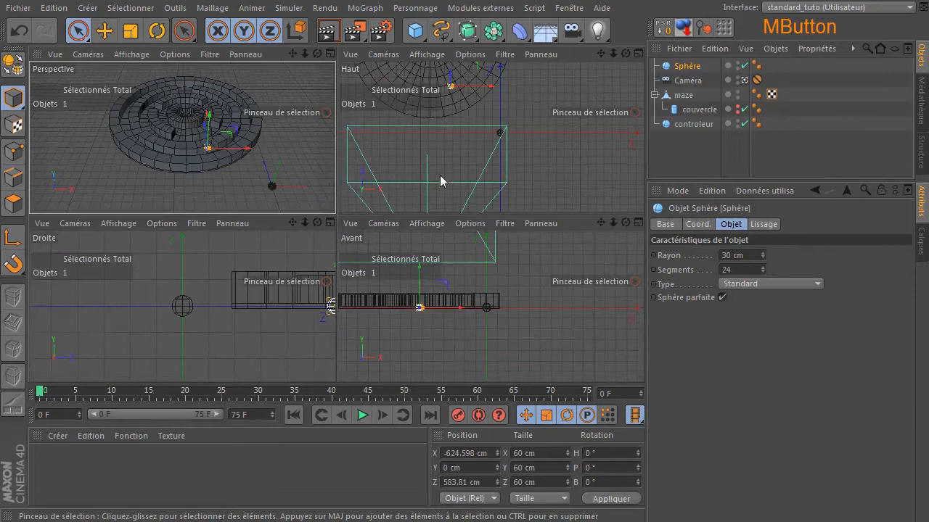
middle_click(485, 326)
scroll(215, 247, "up", 4)
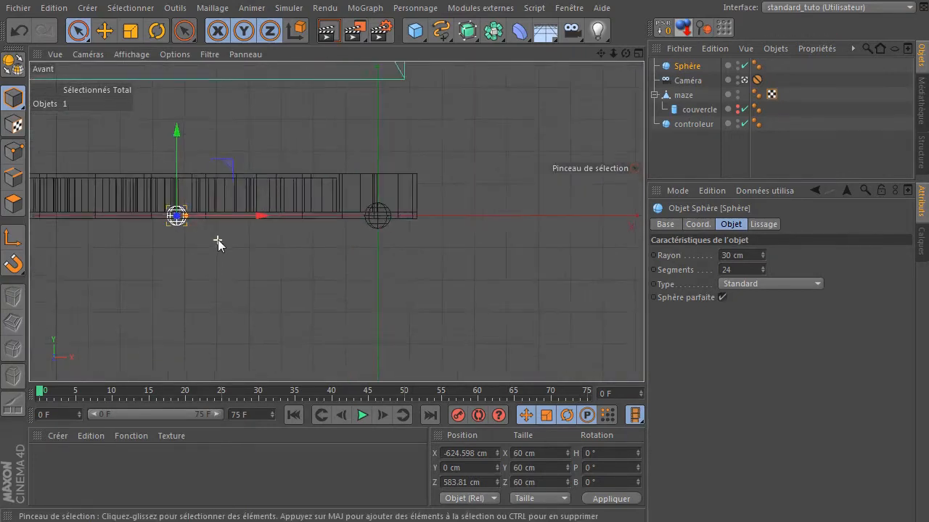
left_click_drag(603, 54, 851, 109)
left_click_drag(410, 179, 415, 154)
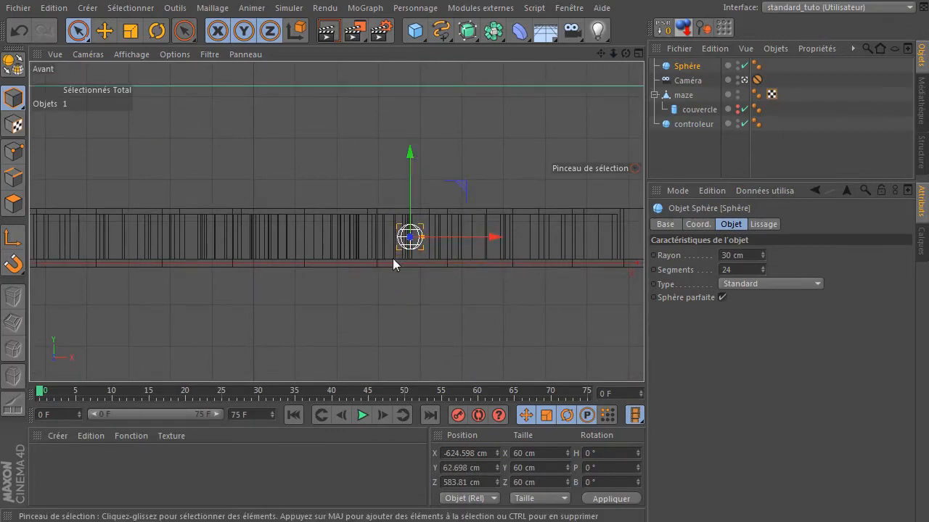
- In perspective, move the sphere onto the maze's outer track, to about X -1561 cm and Z 861 cm
middle_click(460, 162)
middle_click(433, 127)
left_click_drag(605, 51, 405, 81)
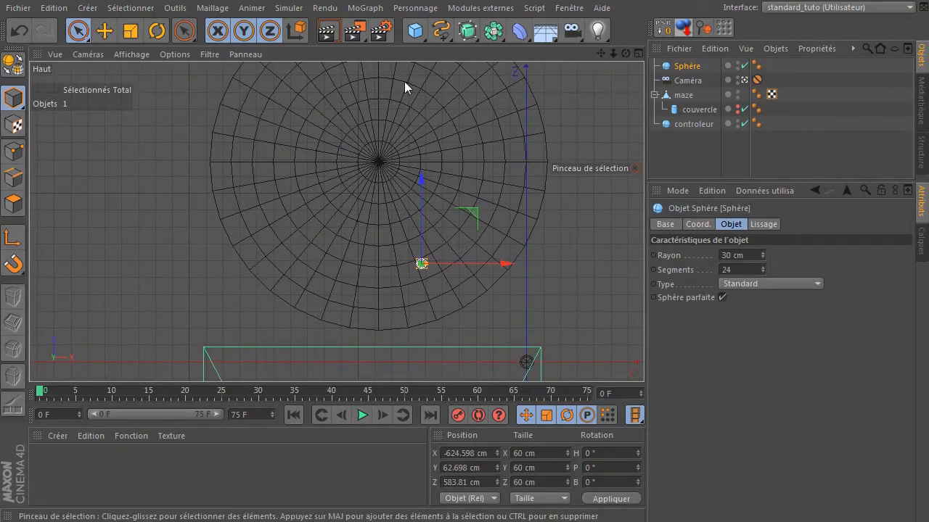
middle_click(404, 81)
middle_click(95, 105)
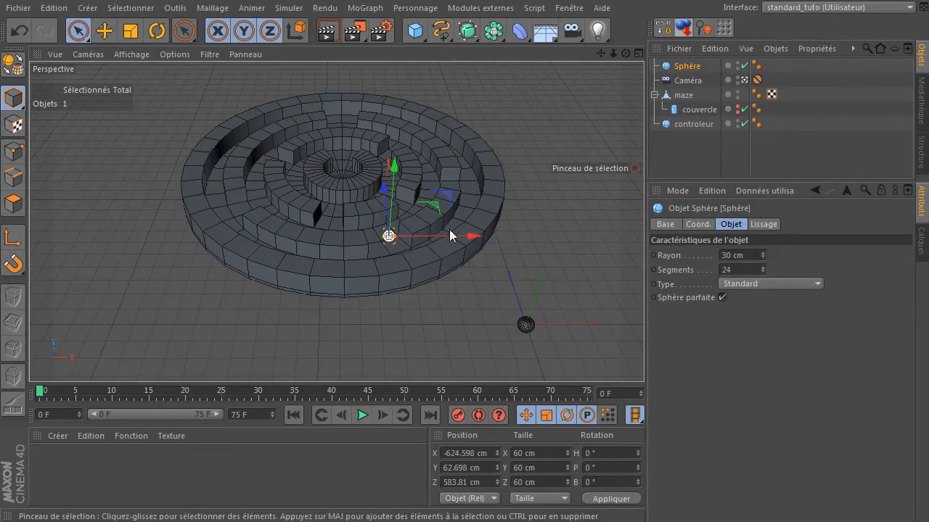
left_click_drag(471, 238, 319, 227)
left_click_drag(242, 200, 238, 176)
left_click_drag(305, 210, 295, 210)
left_click_drag(238, 180, 238, 170)
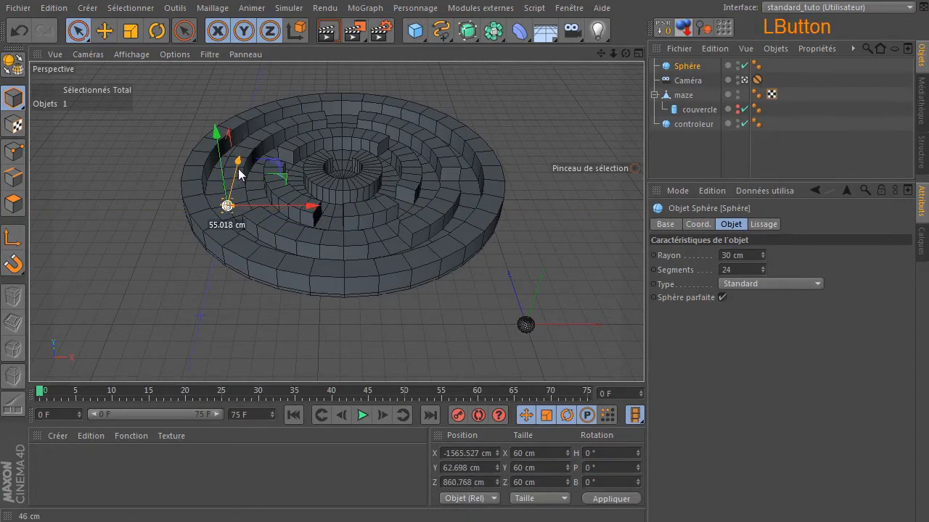
left_click_drag(285, 204, 288, 203)
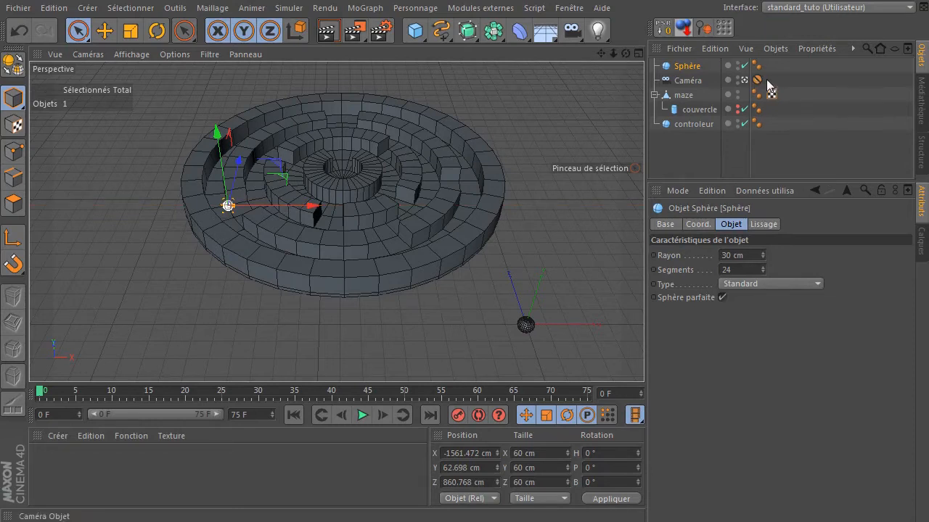
- Nudge the sphere along Z to about 799 cm so it sits inside the outer corridor
left_click(744, 81)
left_click_drag(611, 71, 487, 148, "alt")
scroll(176, 308, "up", 10)
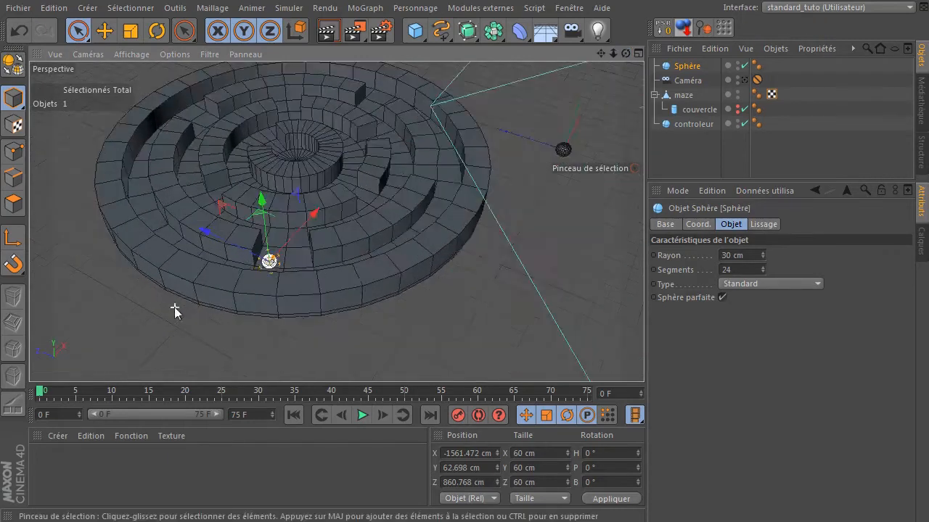
left_click_drag(330, 183, 366, 184)
left_click_drag(626, 53, 595, 58)
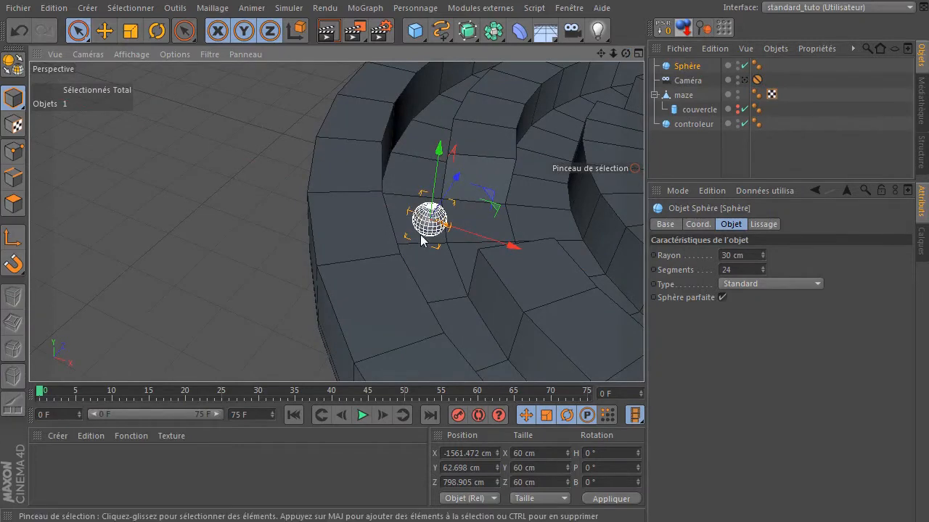
scroll(220, 233, "down", 8)
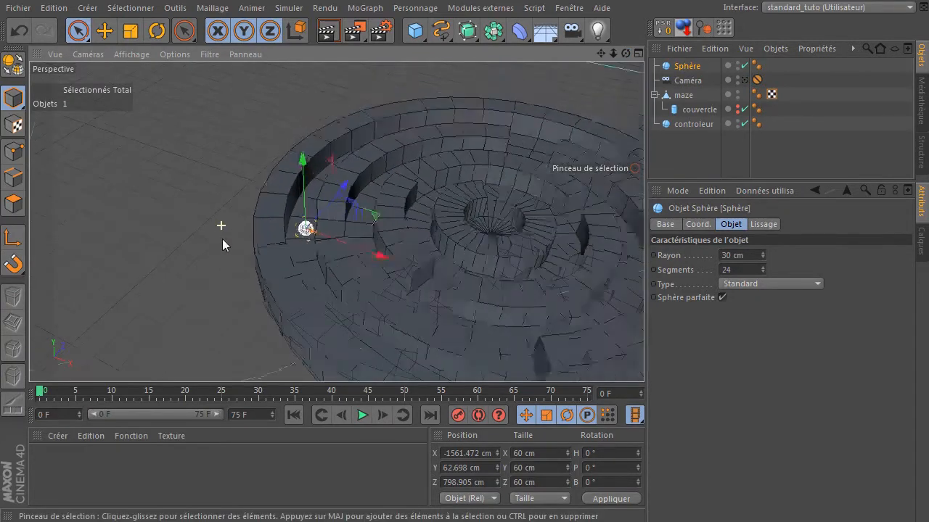
left_click(374, 121)
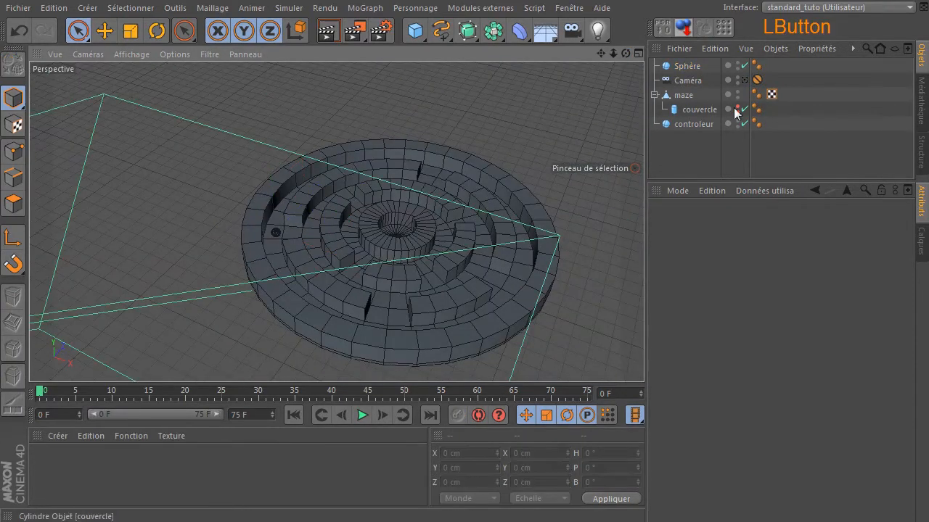
- Rename the sphere as bille
double_click(690, 66)
type("bille")
key("Return")
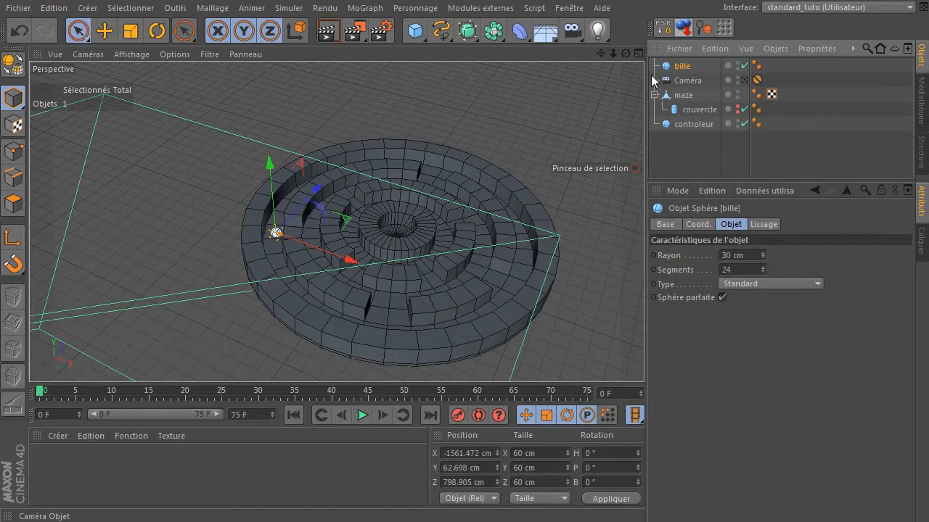
- Move bille to the bottom of the object list and view the scene through the camera
left_click_drag(677, 66, 686, 152)
left_click_drag(681, 112, 678, 72)
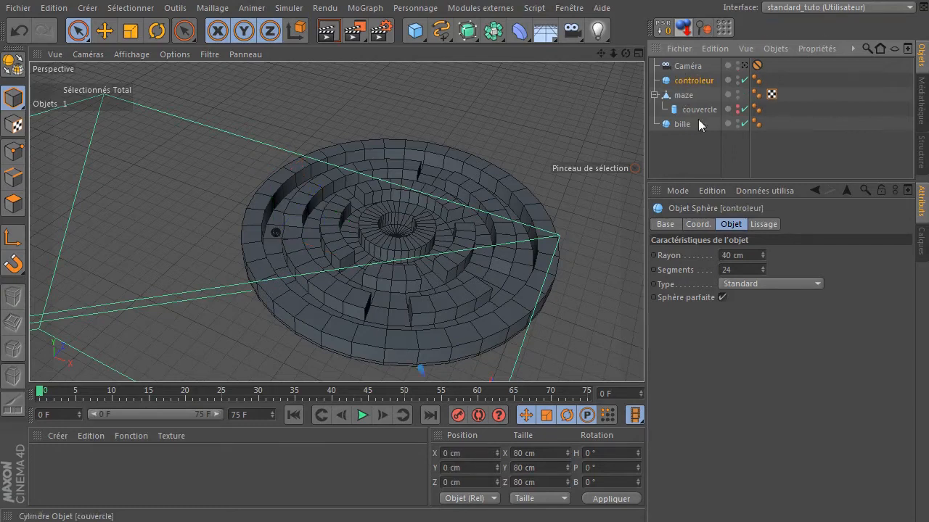
scroll(467, 143, "down", 4)
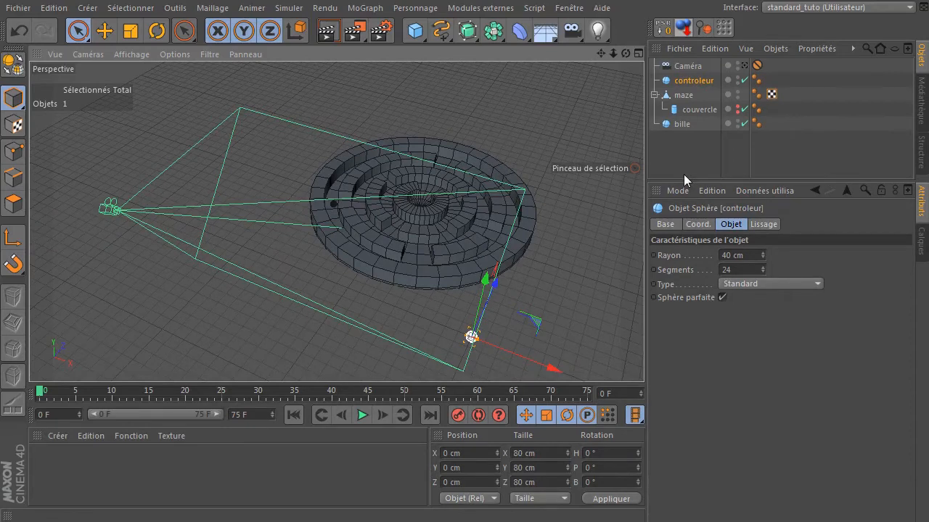
mouse_move(627, 52)
left_mouse_down()
mouse_move(534, 57)
mouse_move(625, 55)
left_mouse_up()
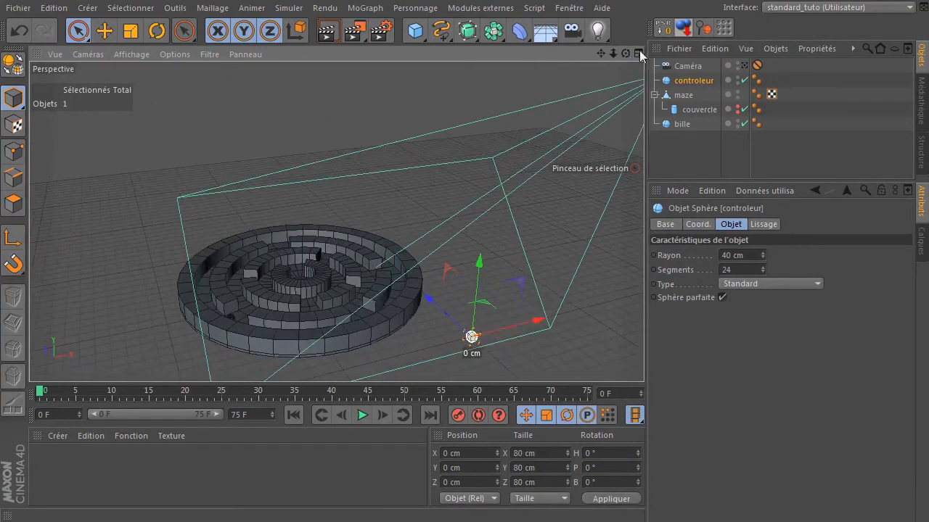
left_click(743, 65)
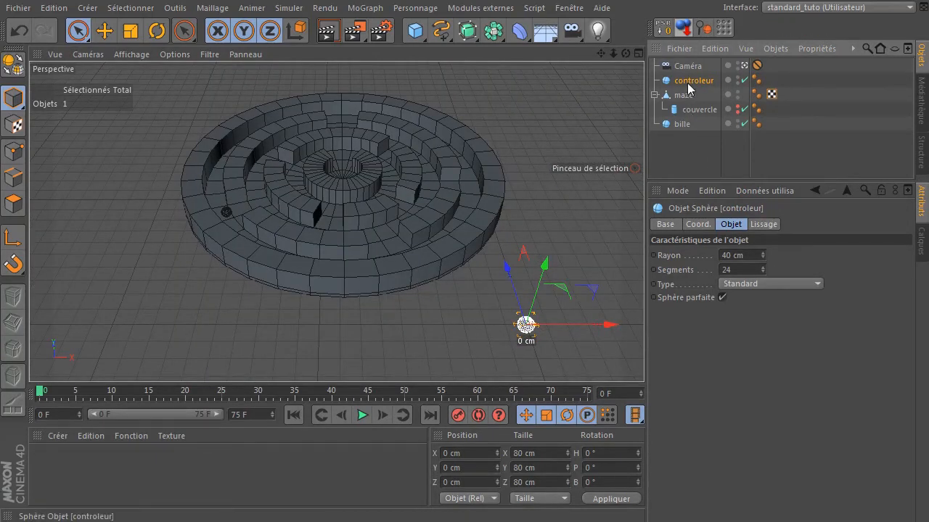
- Add a Corps rigide simulation tag to bille
left_click(682, 127)
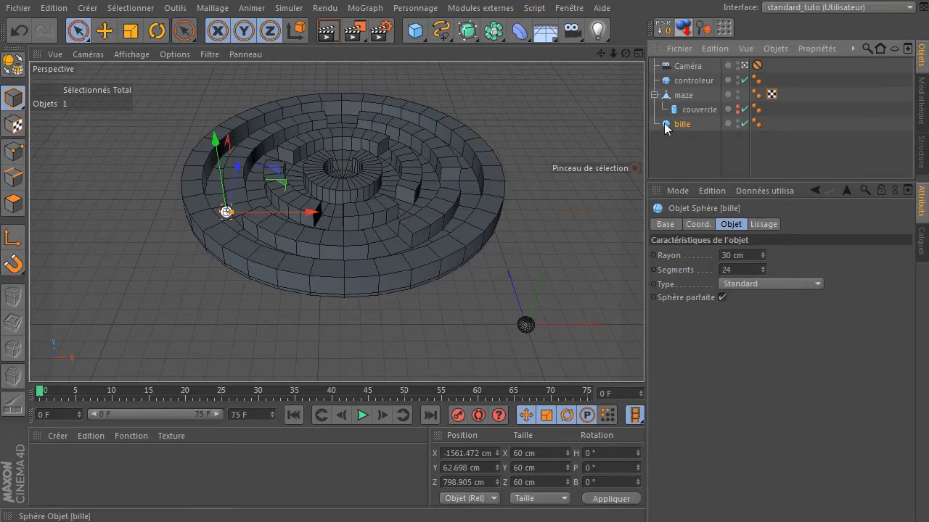
right_click(666, 126)
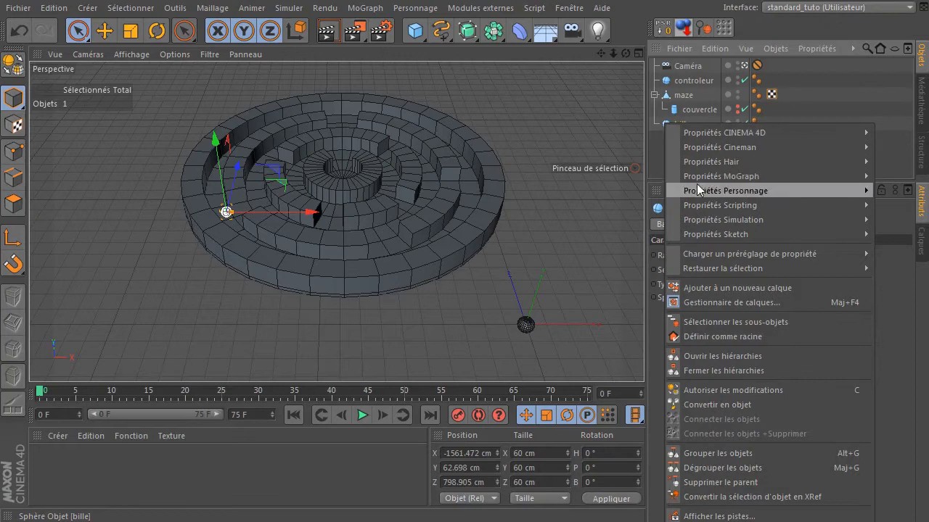
mouse_move(702, 220)
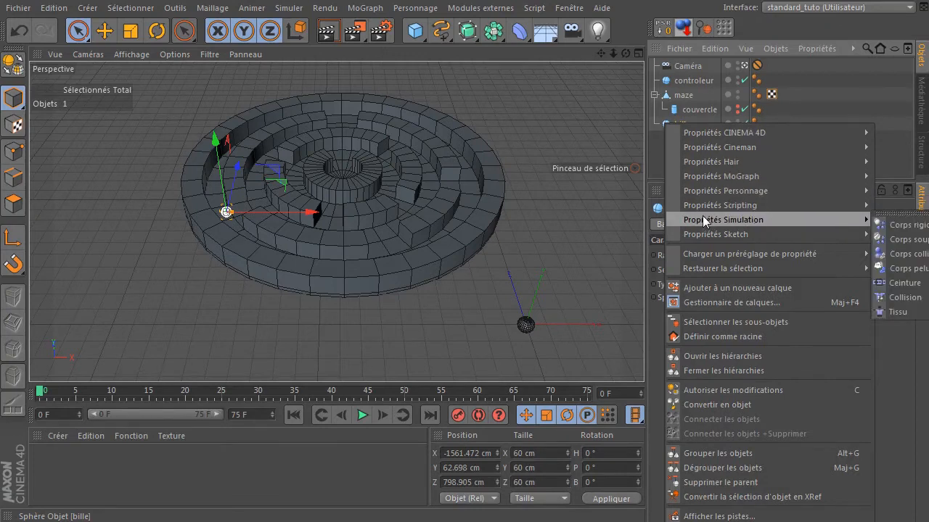
left_click(926, 226)
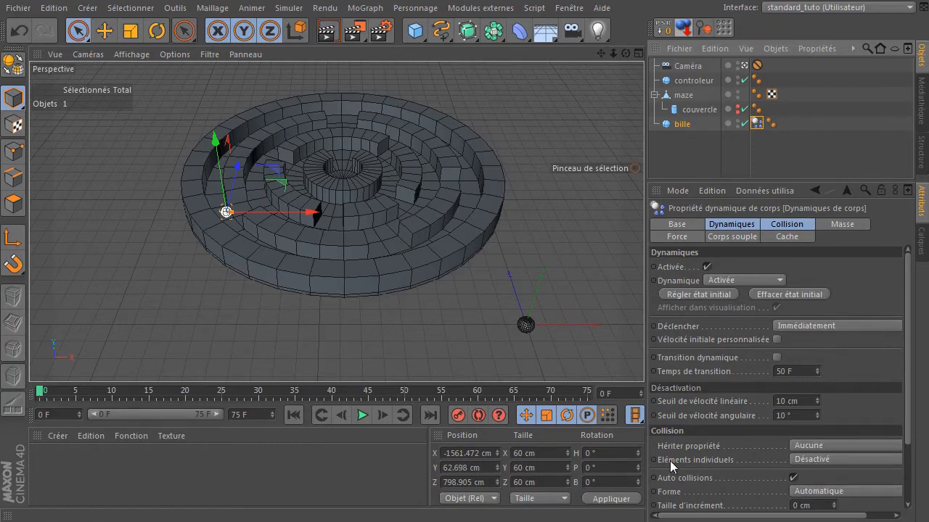
- Set bille's collision shape to Maillage en déplacement
left_click(790, 225)
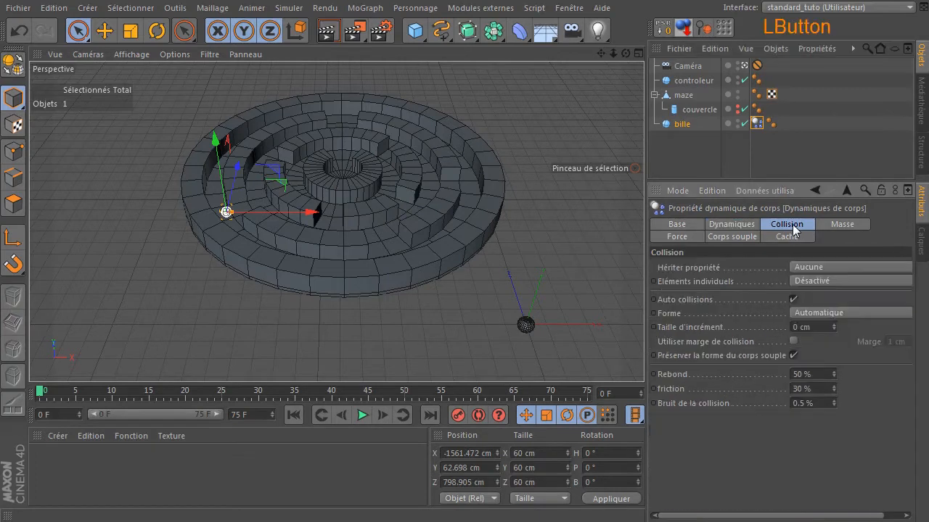
left_click(842, 312)
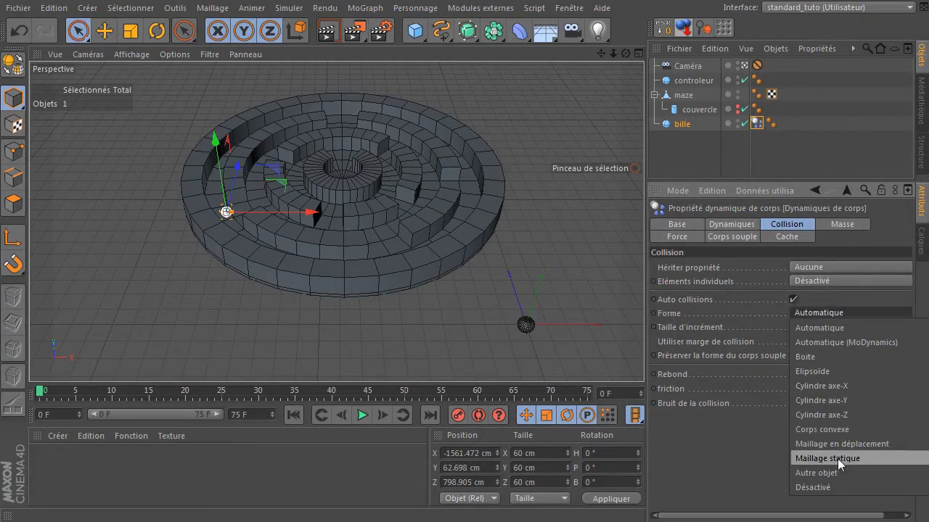
left_click(819, 444)
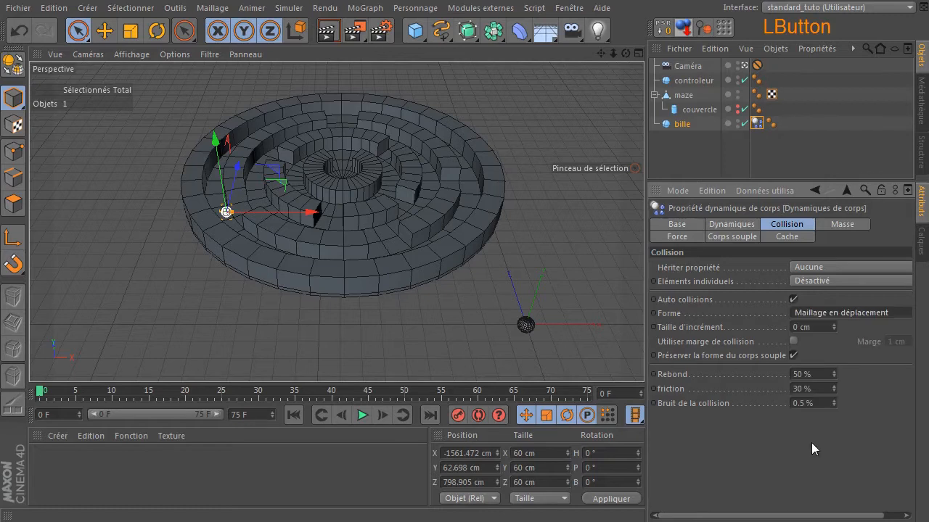
- Play the simulation and return to the first frame
left_click(689, 156)
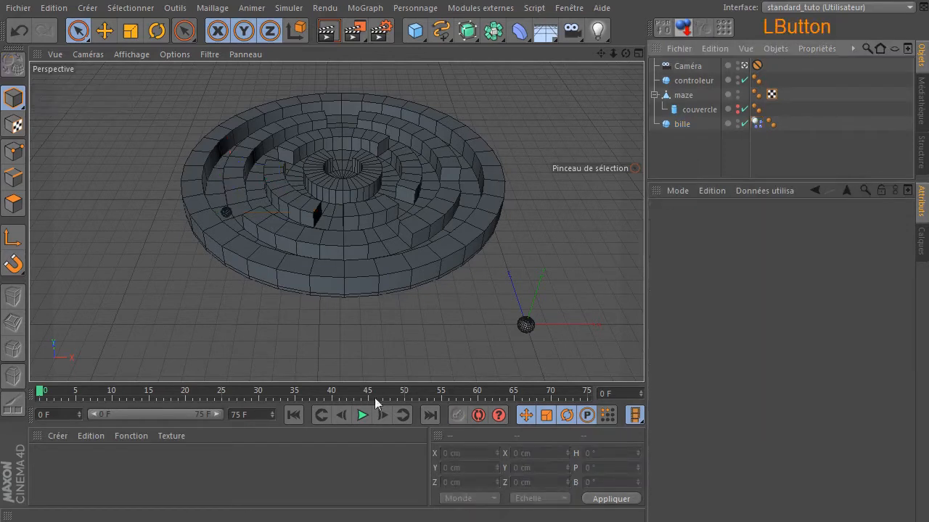
left_click(363, 415)
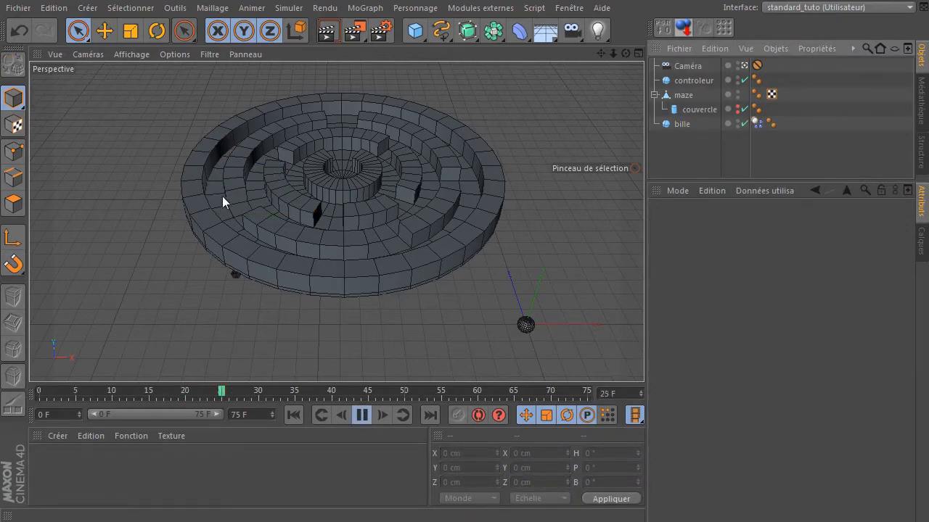
left_click(362, 416)
left_click(293, 415)
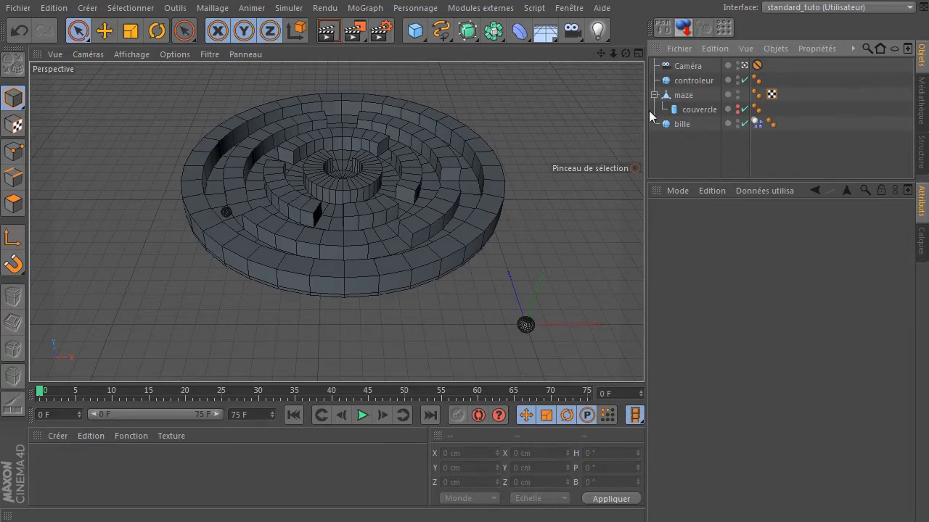
- Add a Corps collision simulation tag to maze and test-play the simulation from the first frame
left_click(674, 97)
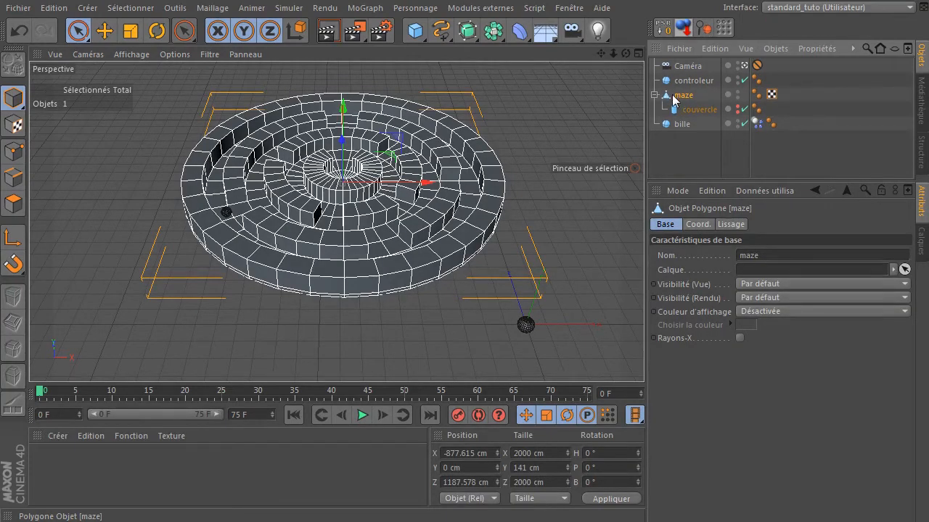
right_click(668, 97)
mouse_move(727, 192)
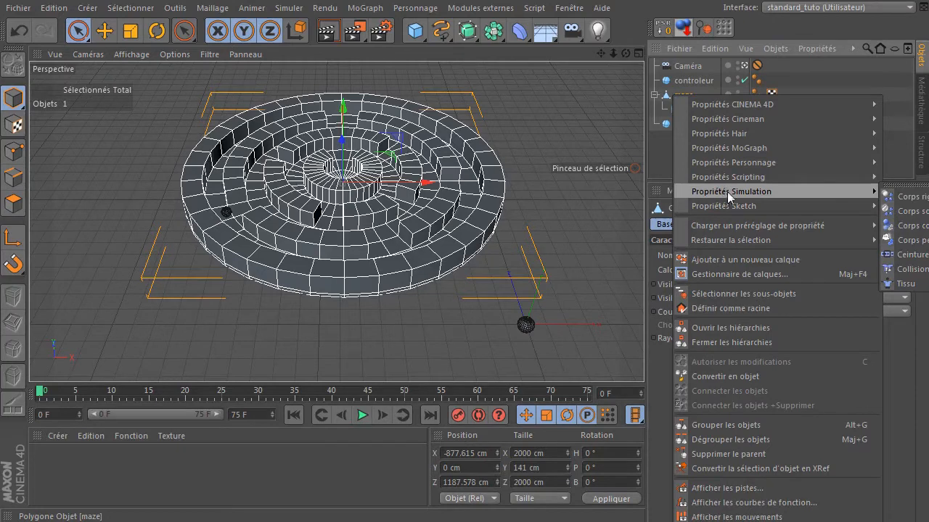
left_click(923, 229)
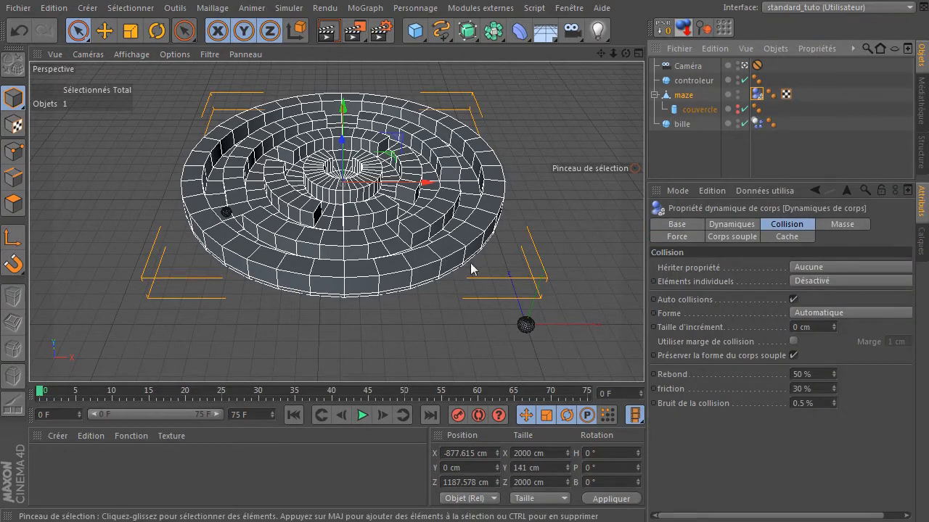
left_click(364, 414)
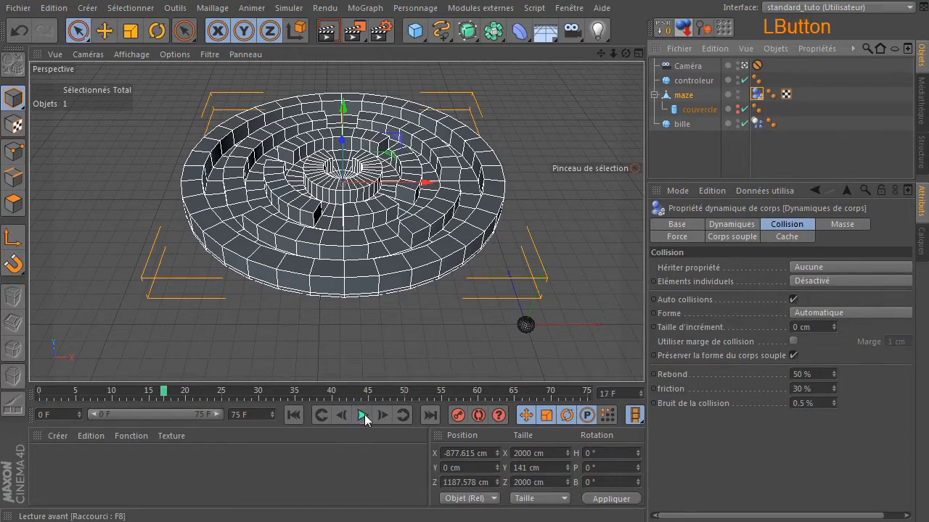
left_click(294, 414)
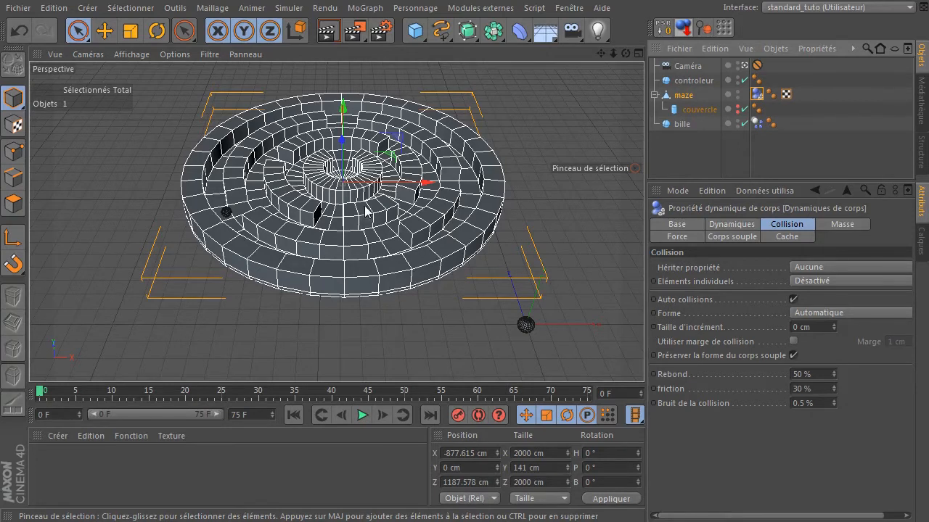
- Set maze's collision shape to Maillage en déplacement
left_click(755, 95)
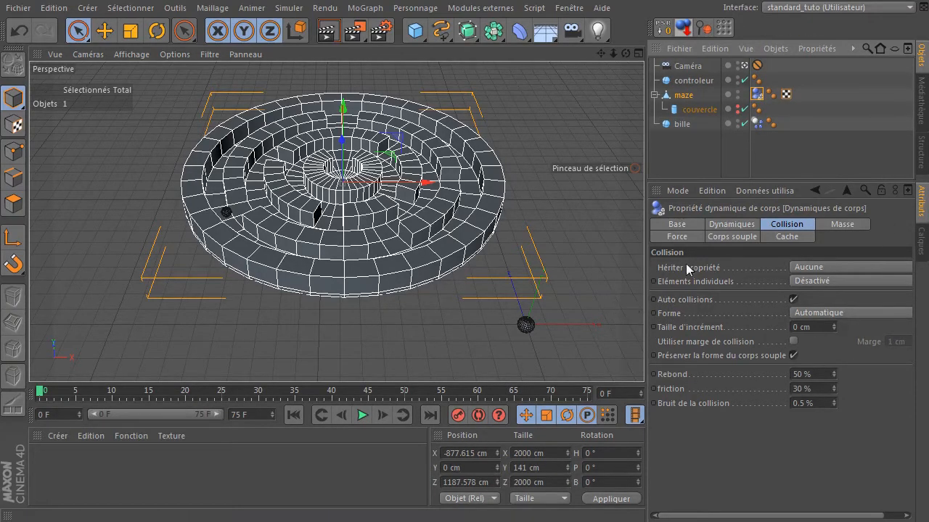
left_click(786, 226)
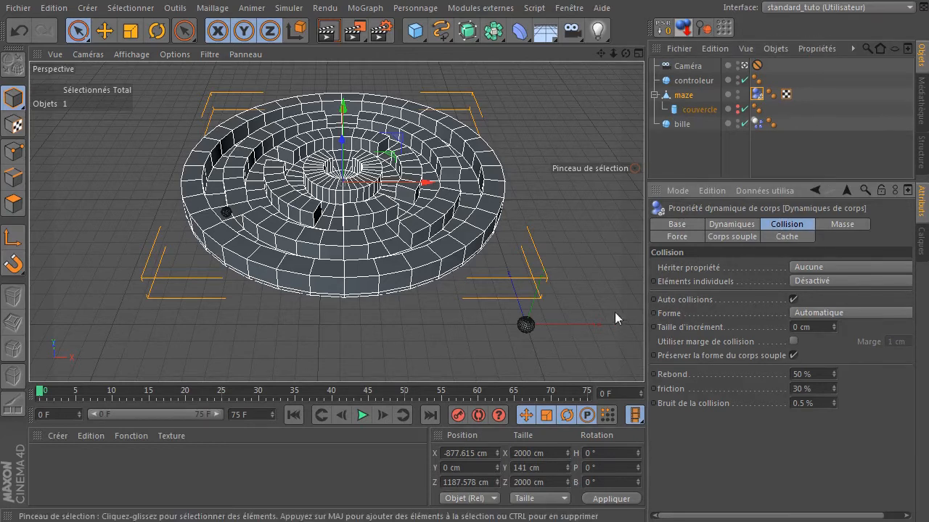
left_click(823, 312)
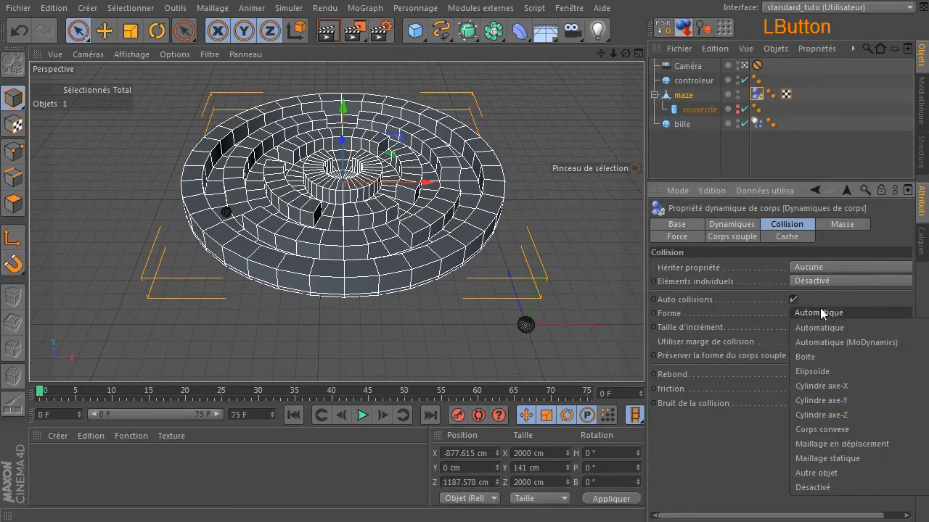
left_click(819, 445)
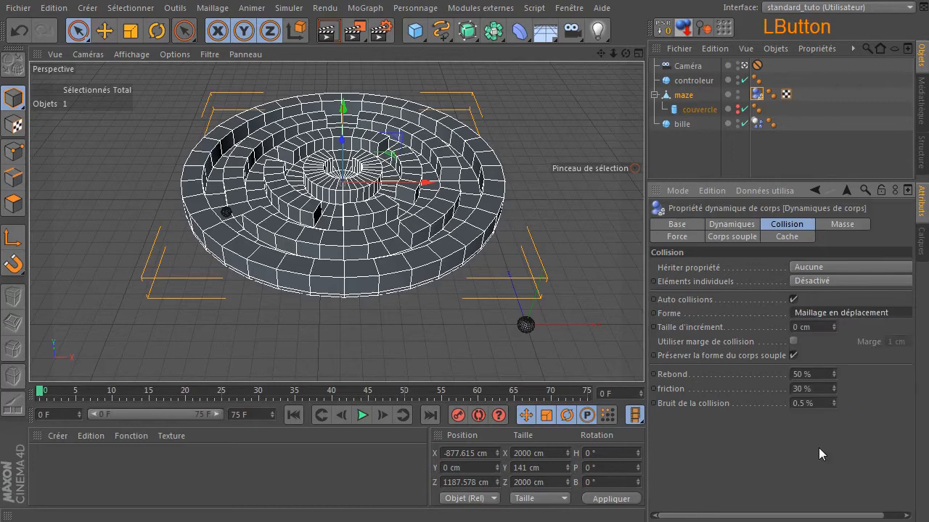
- Play the simulation, pause it, and go back to the start of the animation
left_click(361, 416)
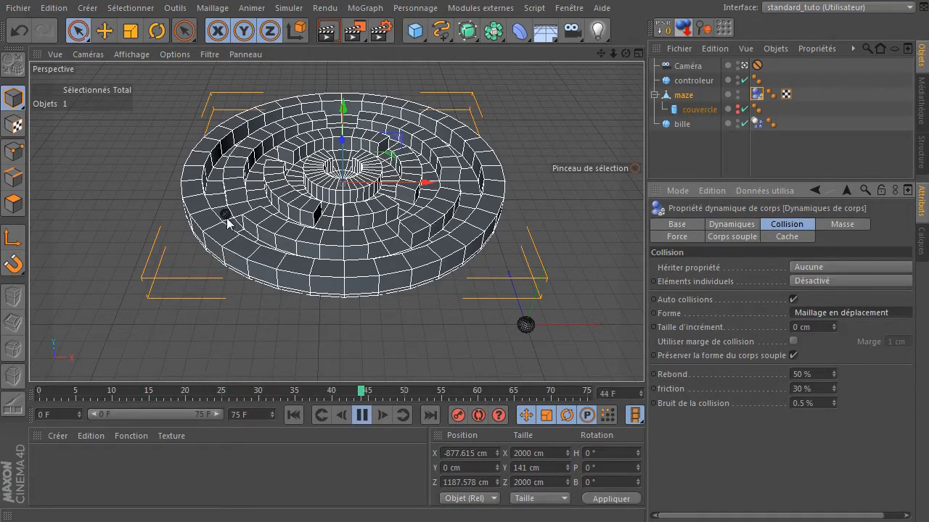
left_click(361, 415)
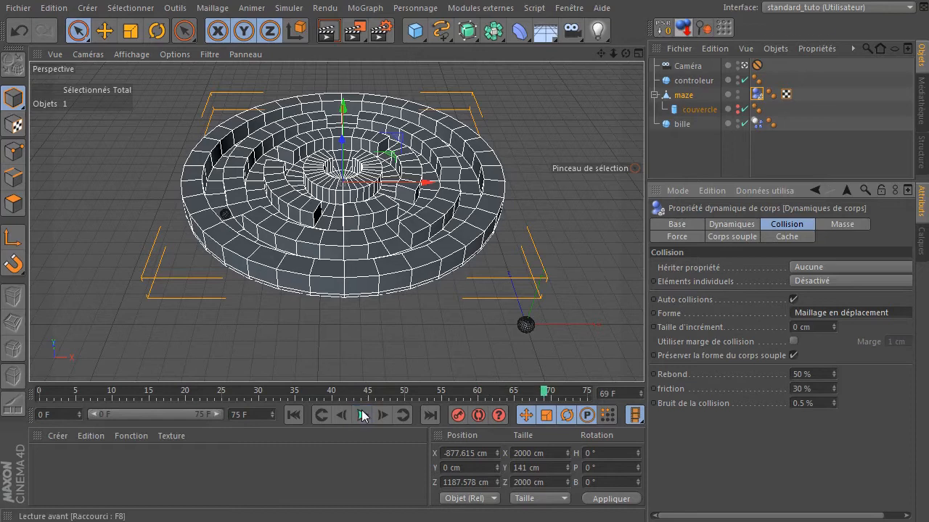
left_click(297, 415)
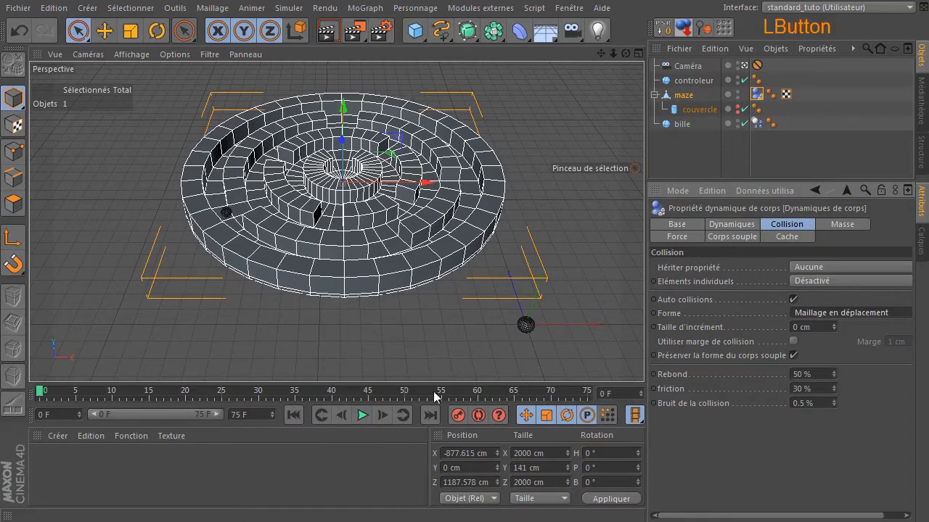
- Copy maze's collision tag onto couvercle
left_click(758, 95)
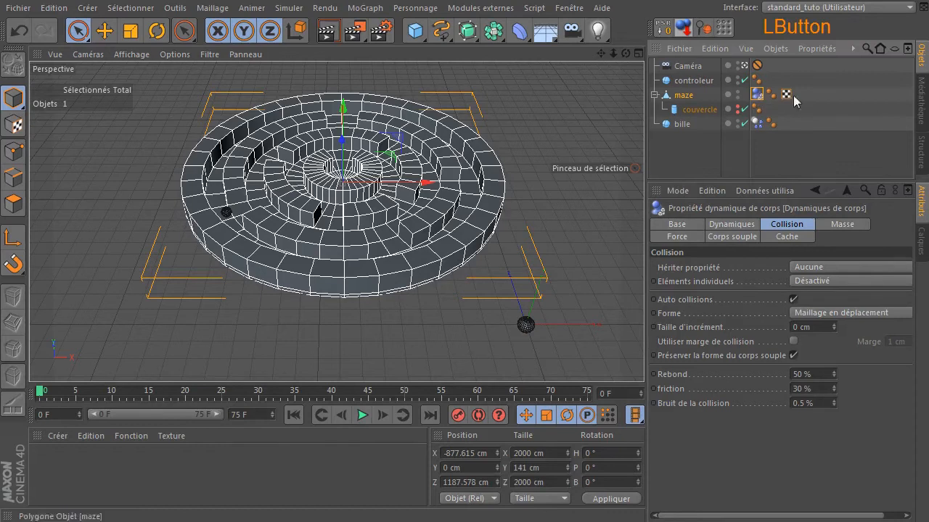
key("ctrl")
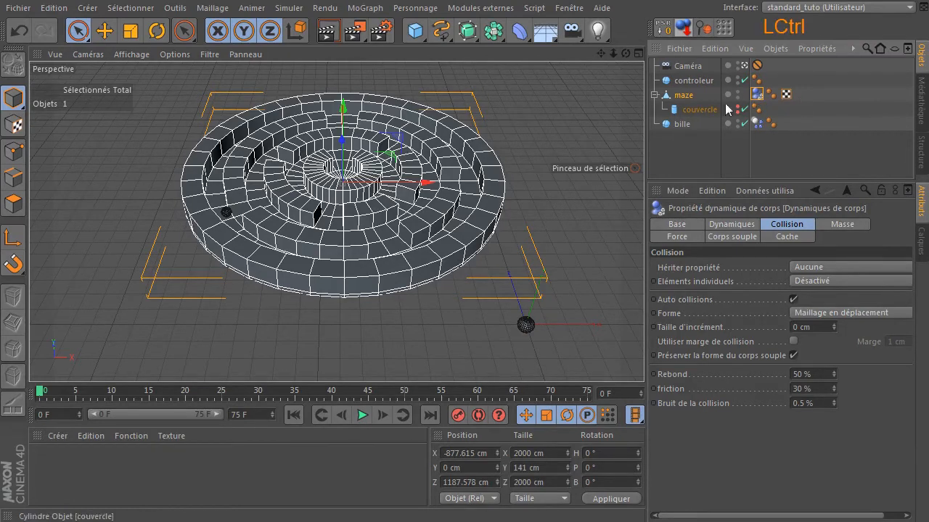
key("ctrl")
left_click_drag(758, 95, 784, 110, "ctrl")
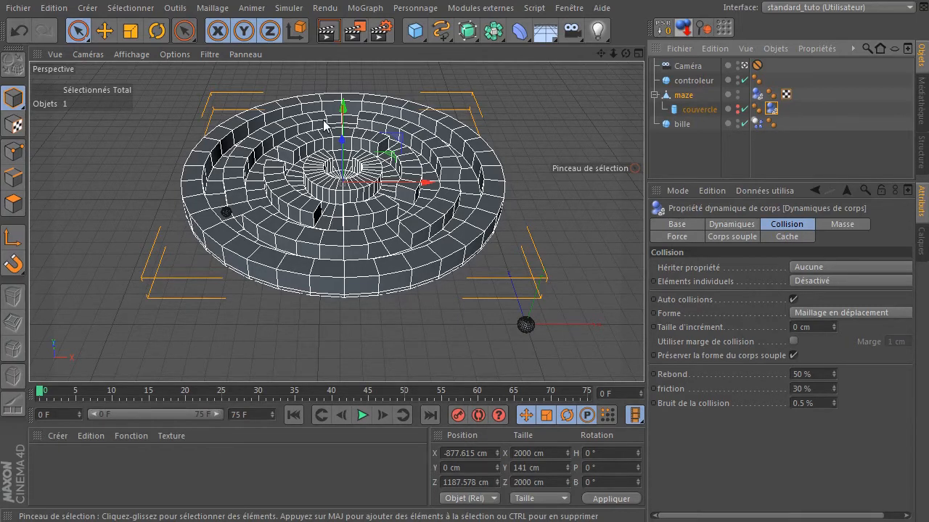
left_click(674, 167)
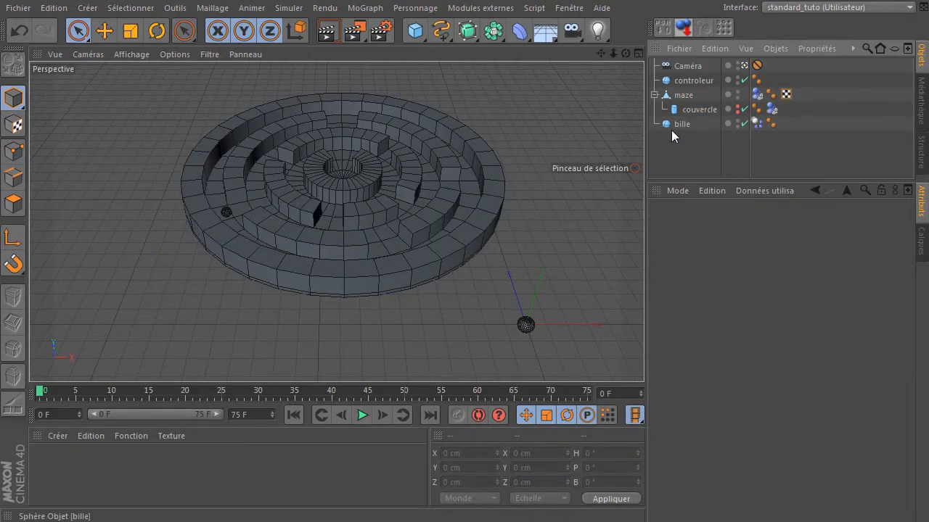
- Set the animation's end frame to 750 F and widen the timeline range to show all frames
left_click(246, 415)
type("750")
key("Return")
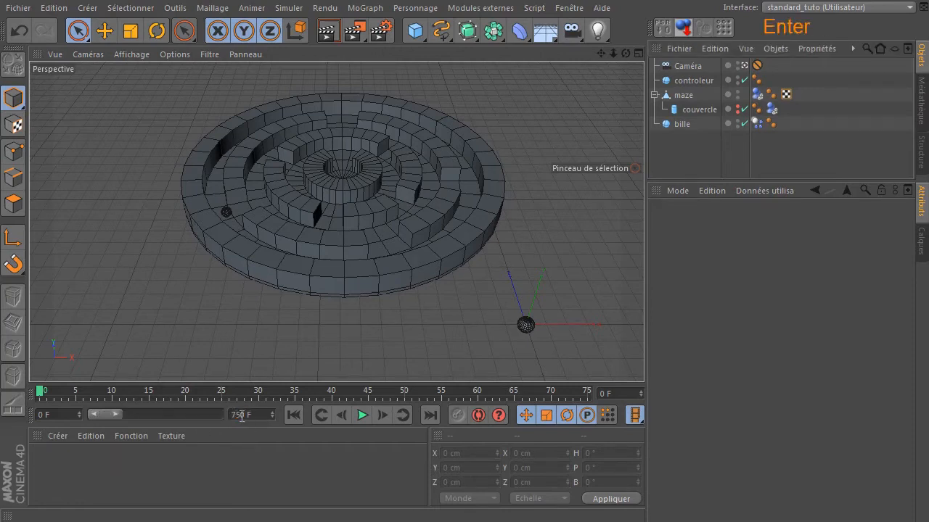
left_click_drag(116, 416, 222, 415)
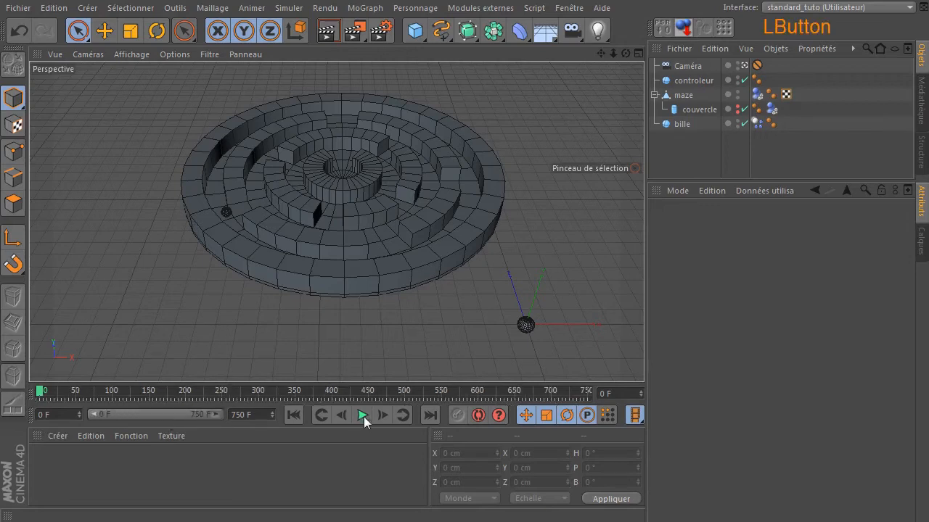
- Play the extended simulation and select the controleur sphere in the viewport
left_click(364, 413)
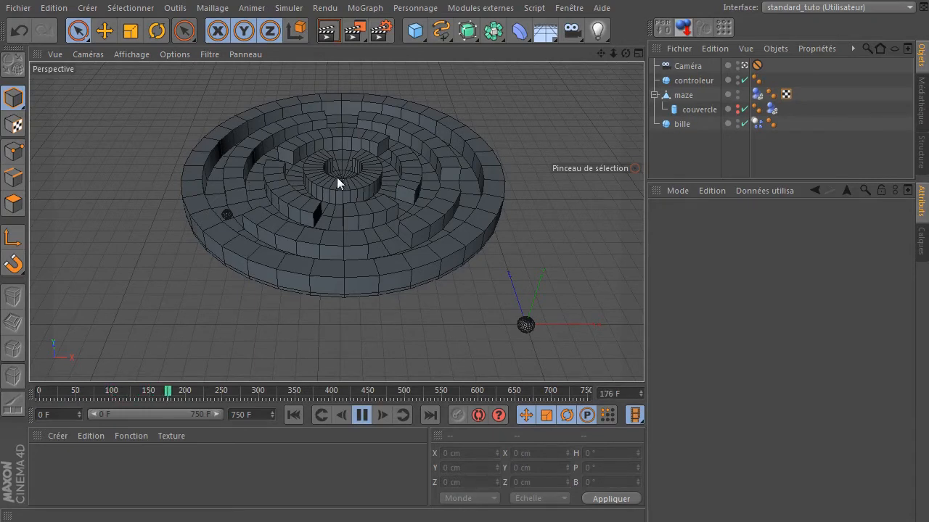
left_click(525, 325)
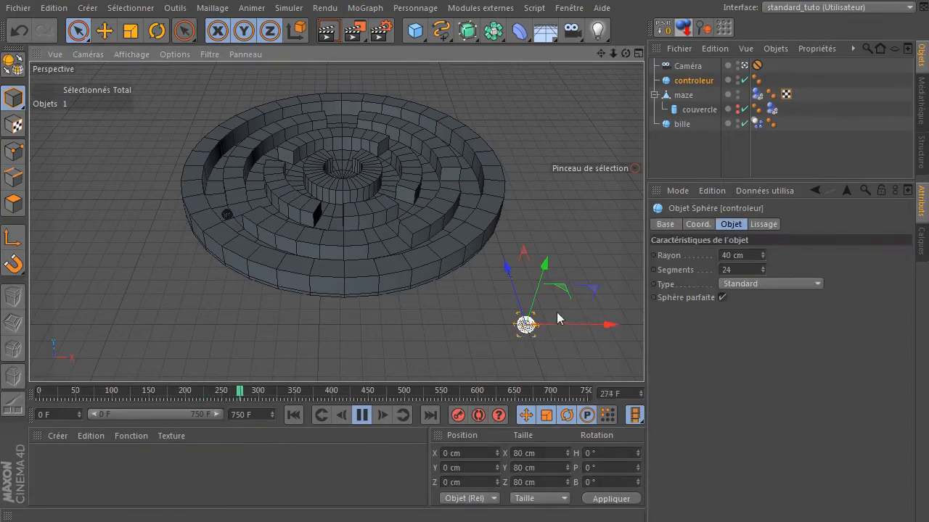
left_click(539, 315)
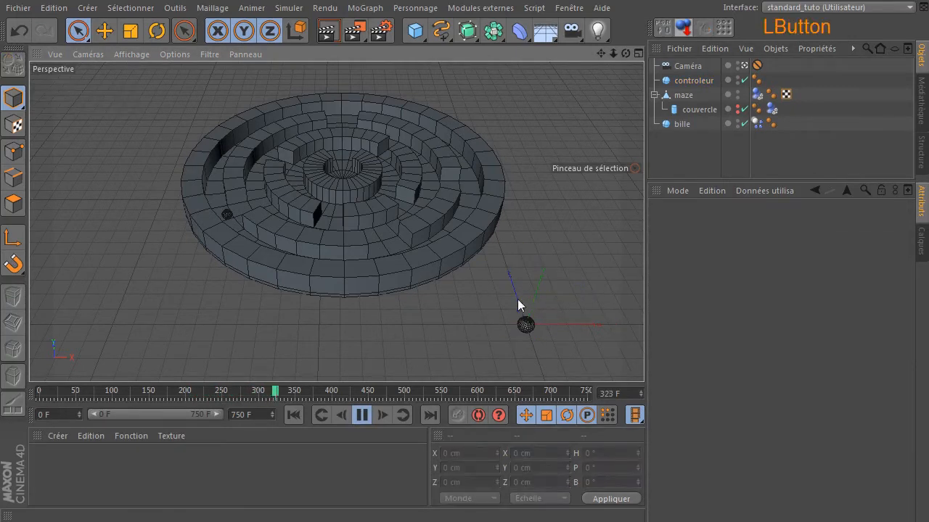
left_click(526, 328)
left_click(494, 338)
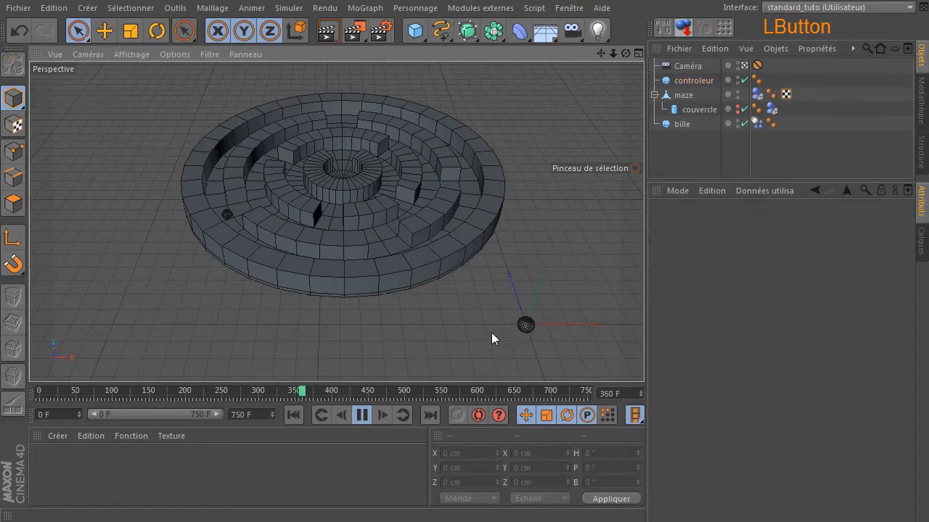
- Move controleur slightly with the Move tool and reset its position to zero
left_click(105, 30)
left_click(528, 322)
mouse_move(505, 332)
left_mouse_down()
mouse_move(473, 306)
mouse_move(497, 331)
left_mouse_up()
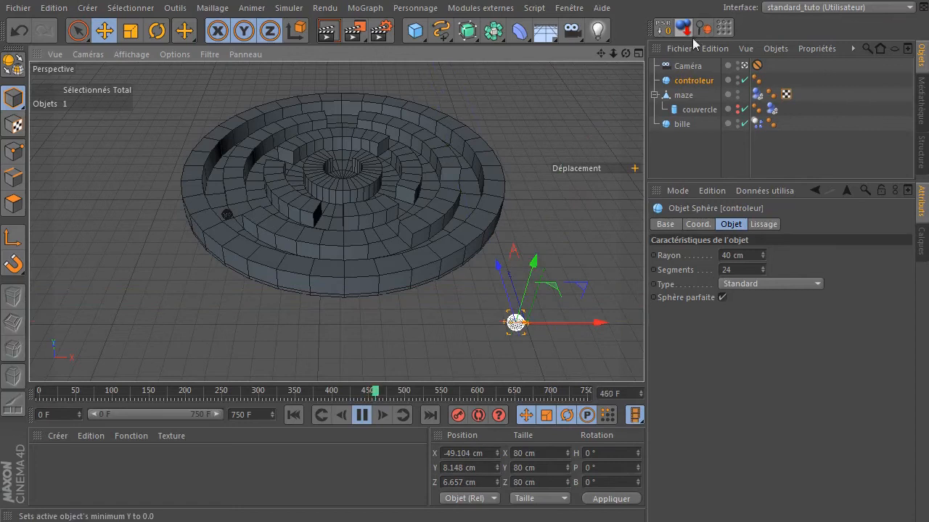
left_click(662, 32)
- Stop playback, return to the first frame, and deselect everything
left_click(362, 415)
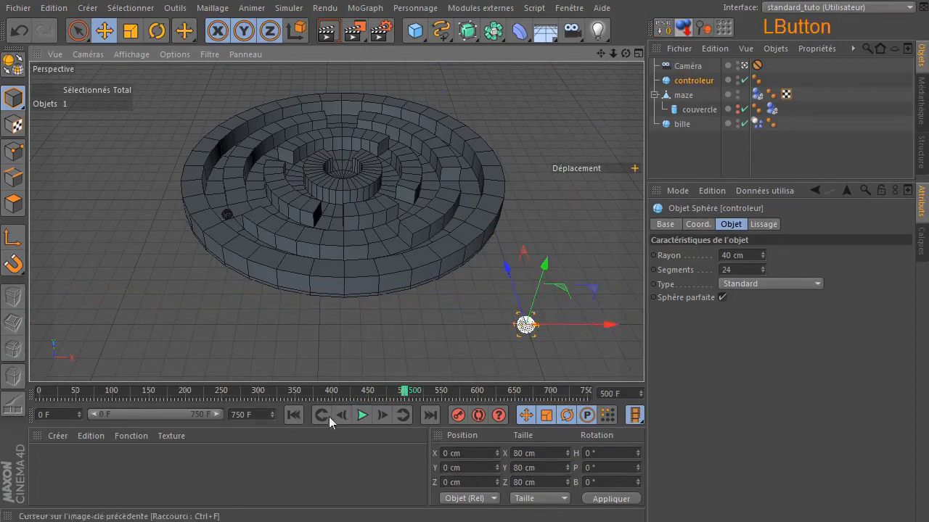
left_click(293, 418)
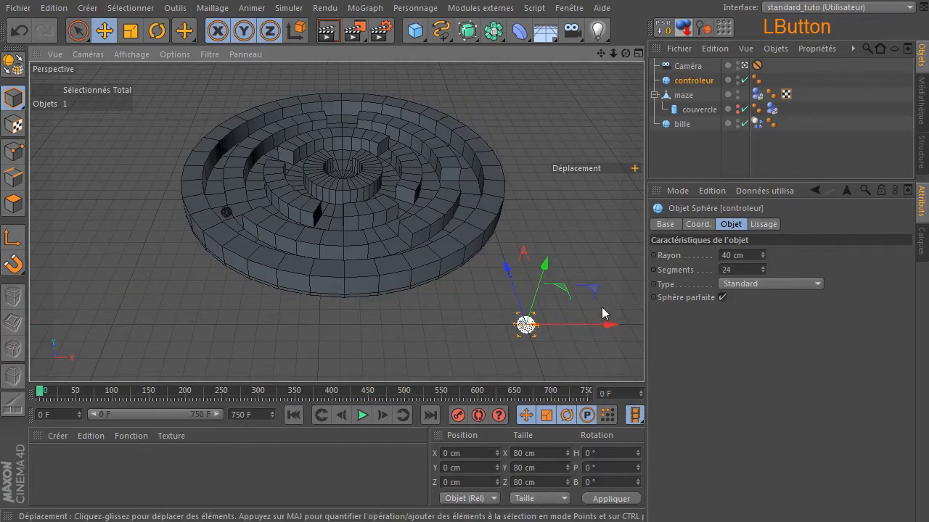
left_click(411, 303)
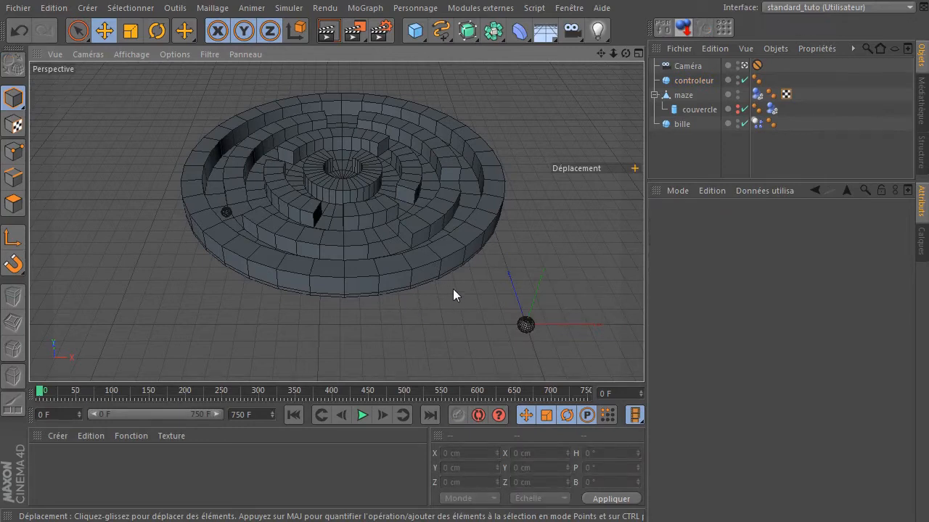
- Add an XPresso tag to maze and reposition and resize its editor window
left_click(683, 96)
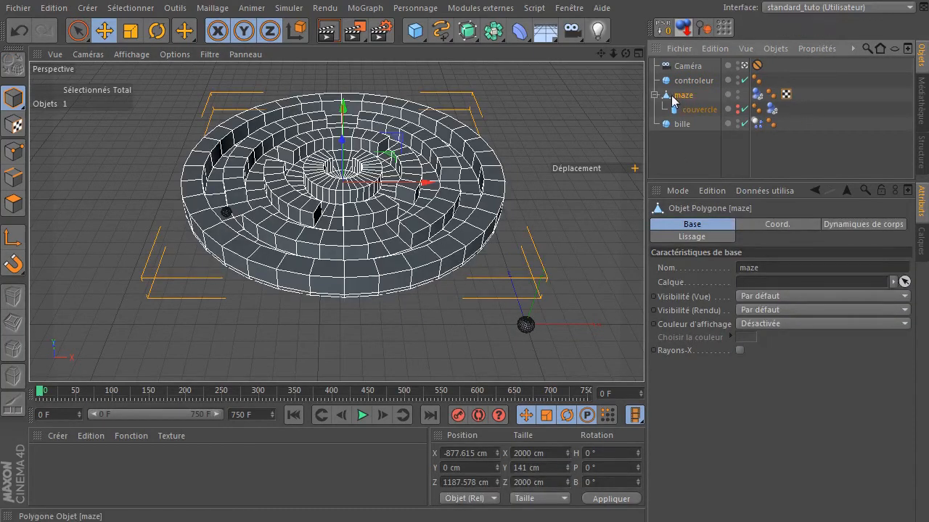
right_click(670, 99)
mouse_move(698, 104)
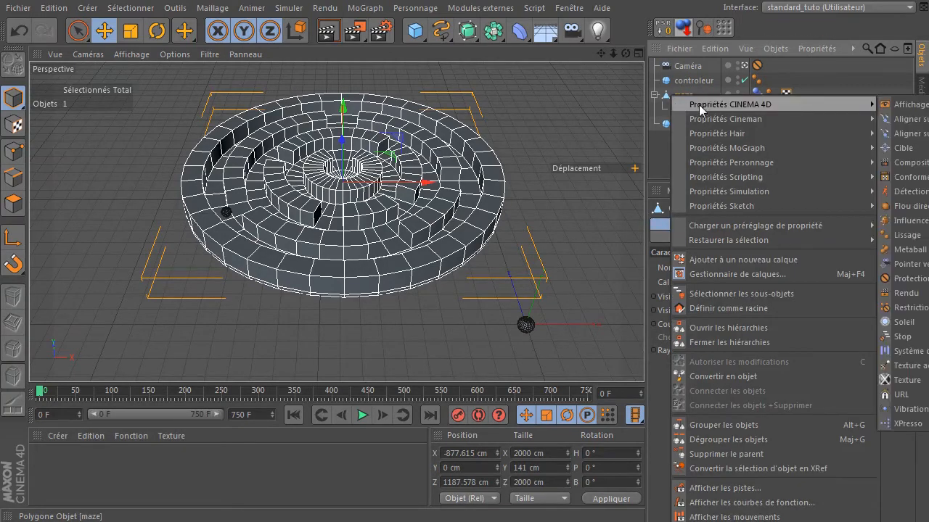
left_click(903, 423)
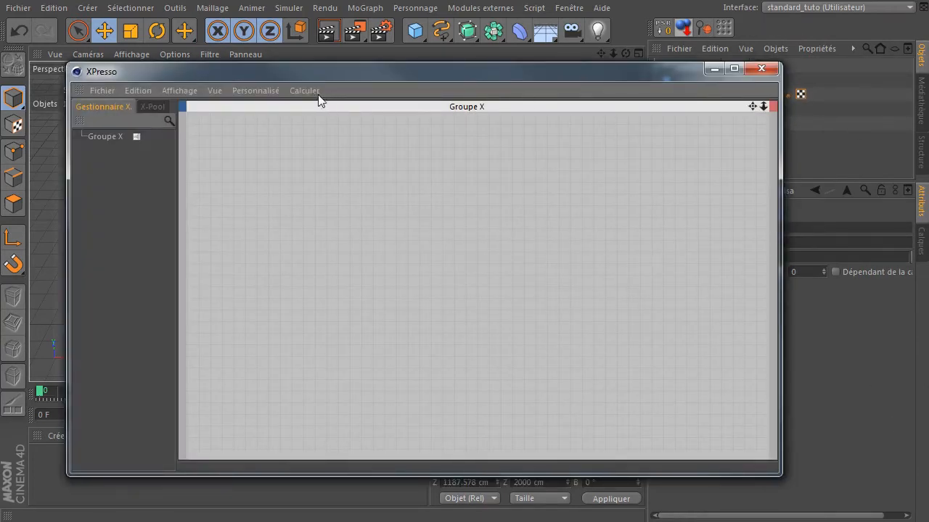
left_click(319, 99)
left_click(393, 261)
left_click_drag(654, 75, 636, 84)
left_click_drag(763, 204, 618, 205)
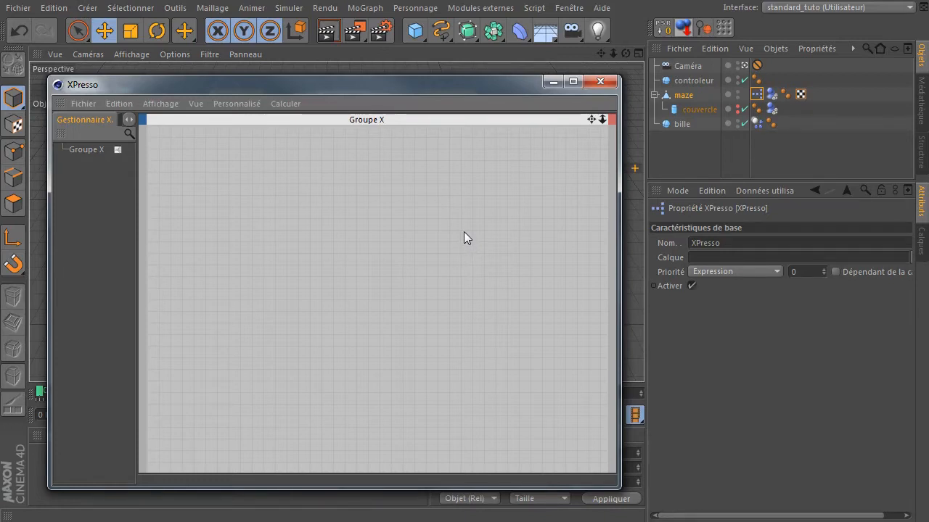
- Bring controleur into the XPresso editor as an object node
left_click_drag(697, 81, 296, 217)
left_click(302, 213, "ctrl")
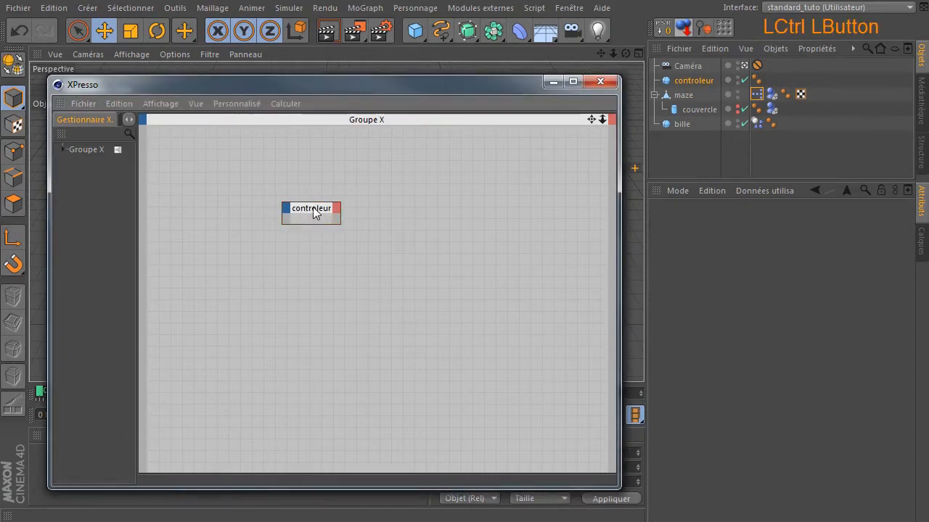
left_click_drag(326, 83, 626, 421)
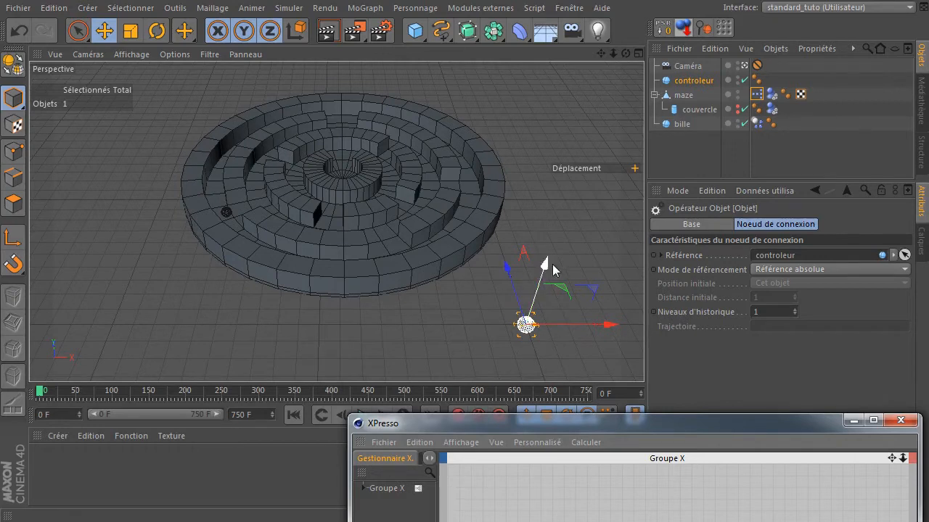
left_click_drag(519, 428, 187, 51)
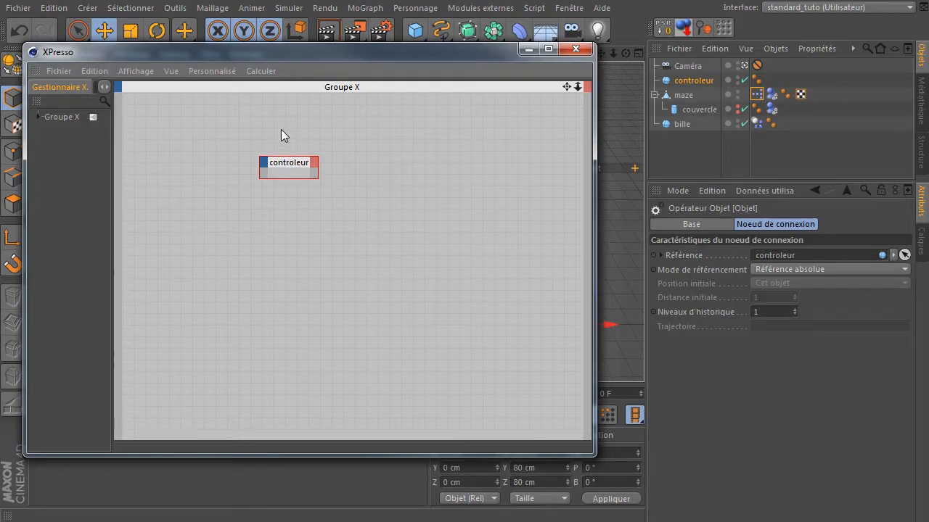
- Add a Position globale . Y input port to the controleur node and enlarge the node
left_click(262, 161)
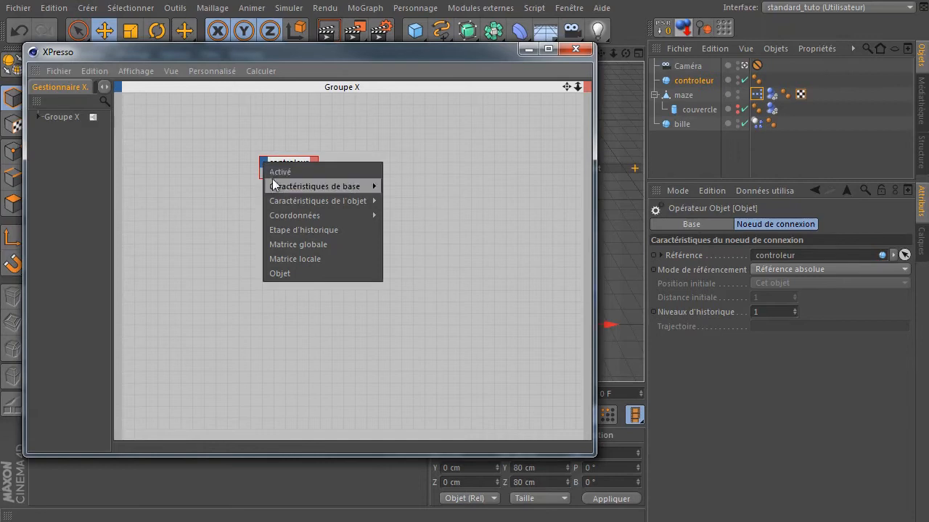
mouse_move(278, 206)
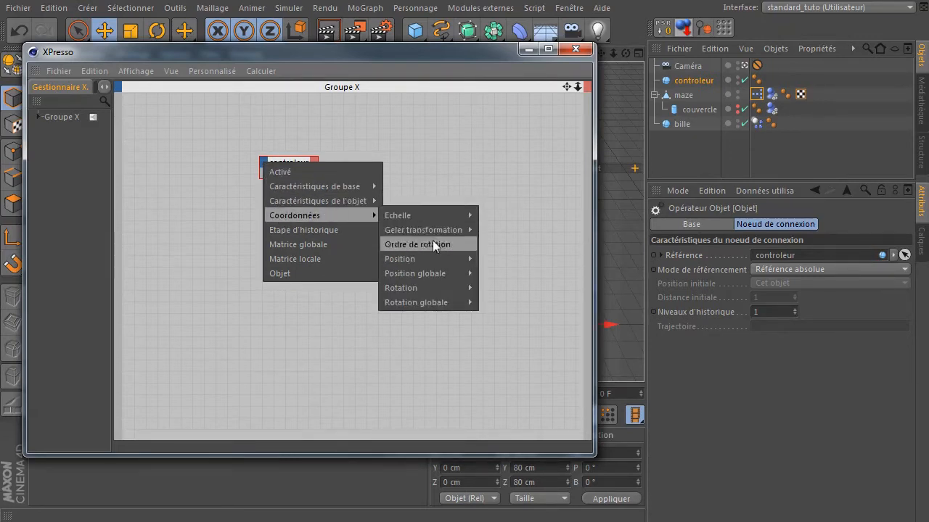
mouse_move(436, 276)
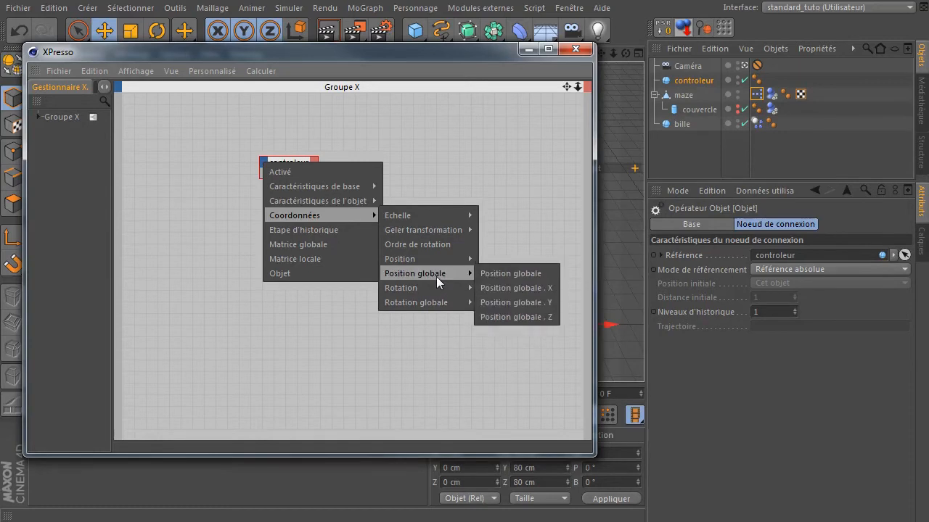
left_click(508, 303)
left_click_drag(317, 177, 382, 199)
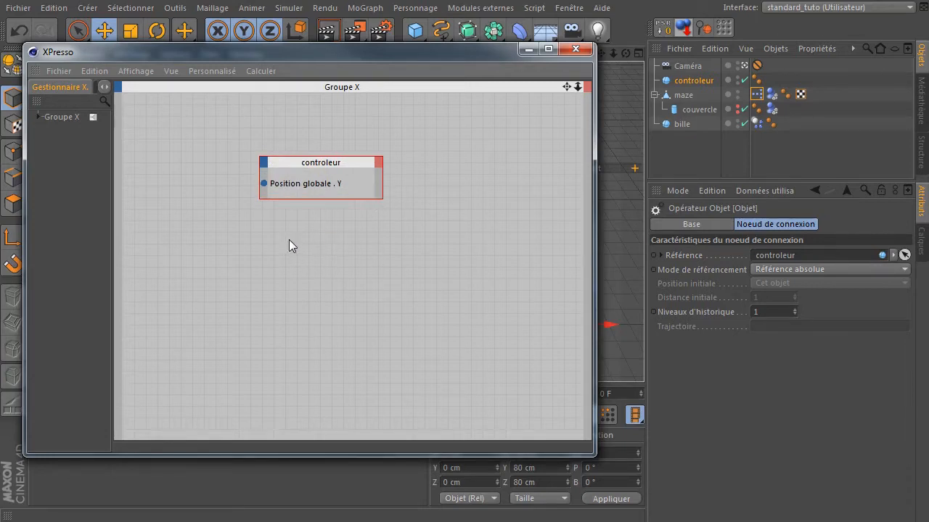
- Widen the side panel and add a Constante node from the X-Pool's XPresso Généralités operators
left_click_drag(112, 170, 145, 145)
left_click(107, 89)
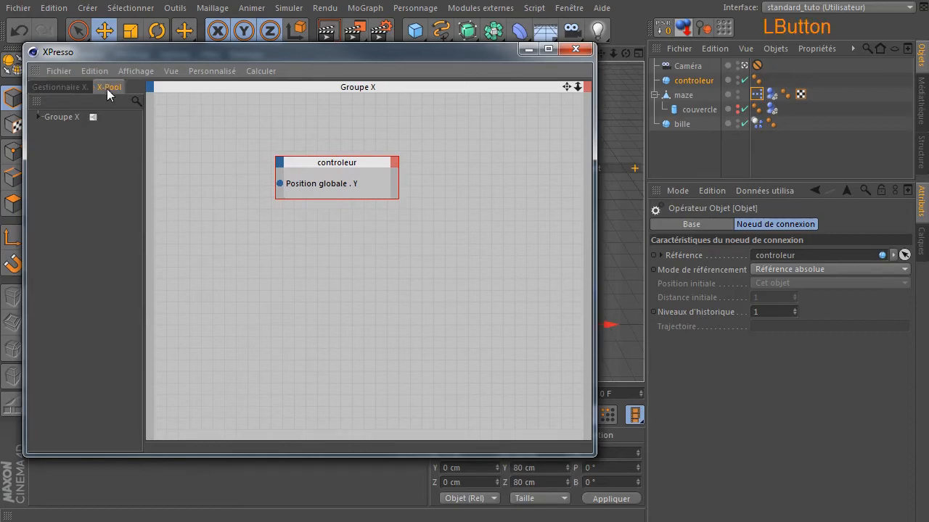
left_click(40, 118)
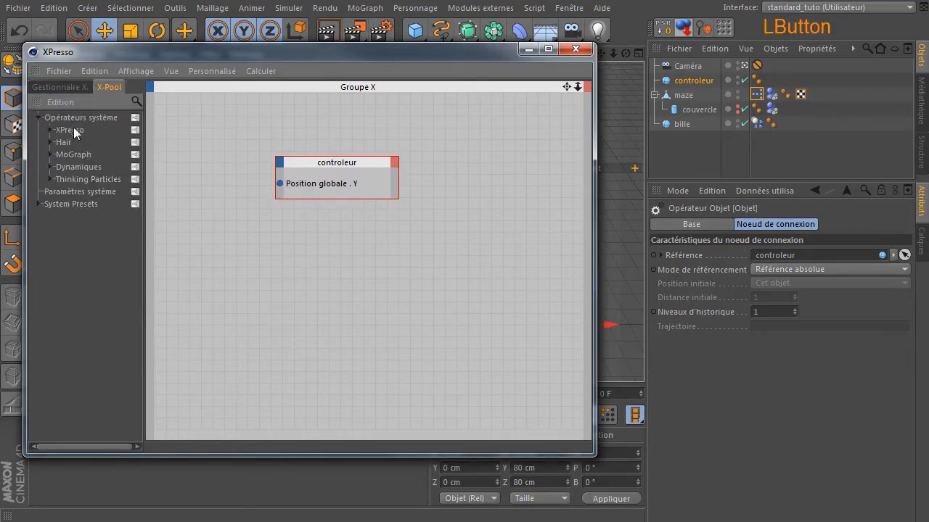
left_click(49, 130)
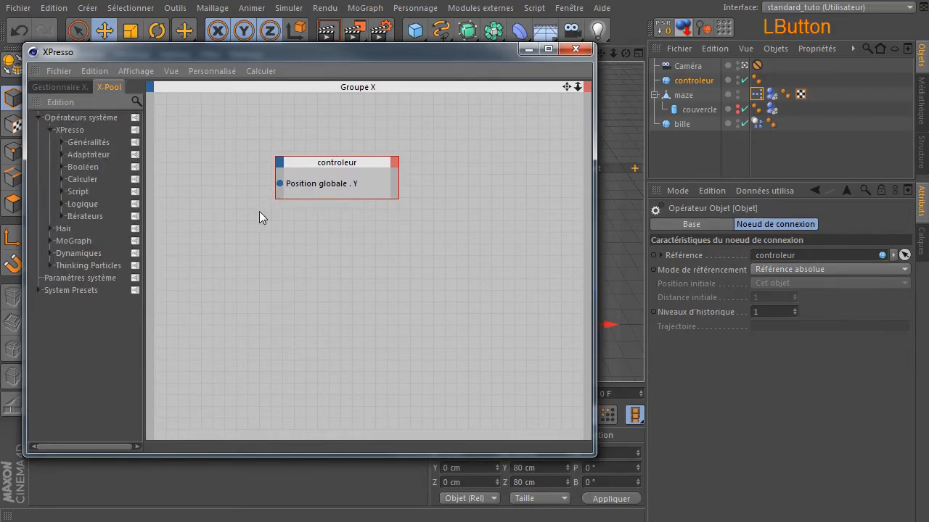
left_click(62, 142)
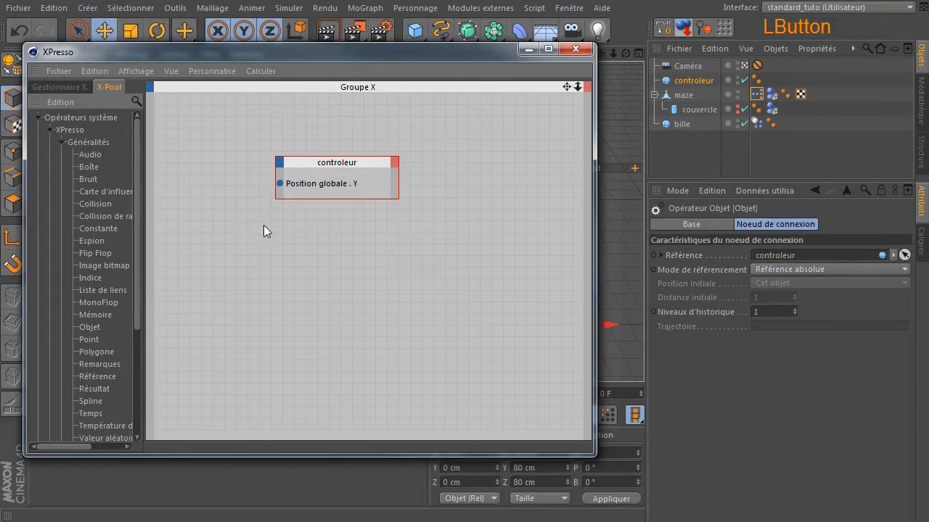
left_click(89, 225)
left_click_drag(89, 230, 201, 124)
- Connect the Constante output to controleur's Position globale . Y input and reposition the Constante node
left_click(197, 118)
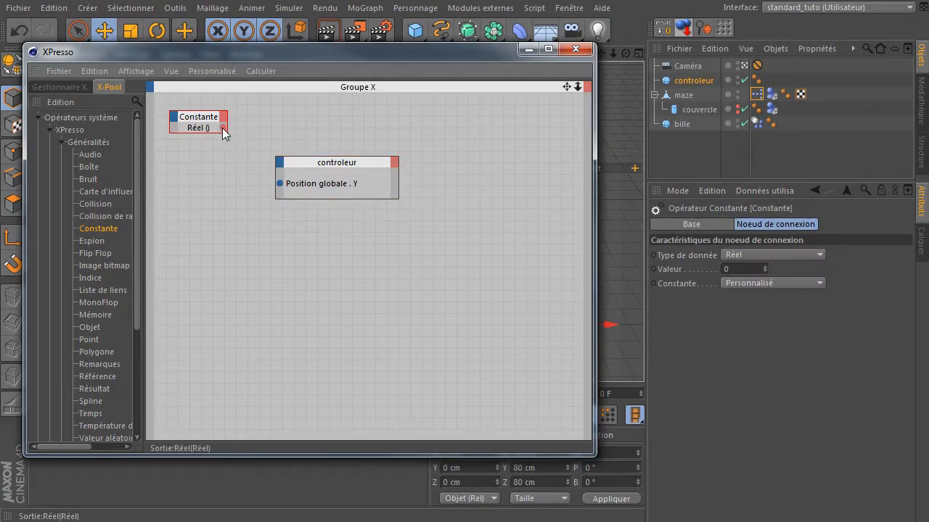
left_click_drag(224, 127, 278, 183)
left_click_drag(190, 116, 205, 150)
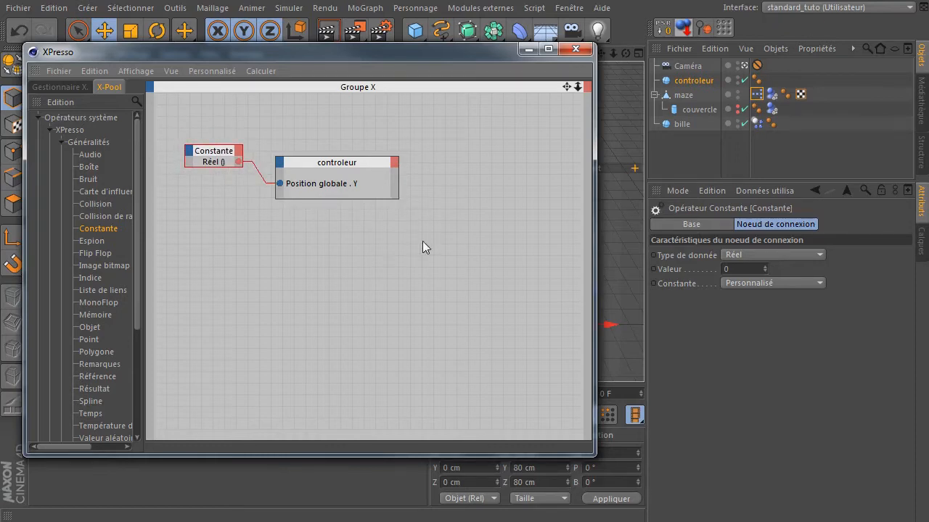
- Close the XPresso editor, try moving controleur vertically and horizontally, then undo the move and deselect
left_click(575, 48)
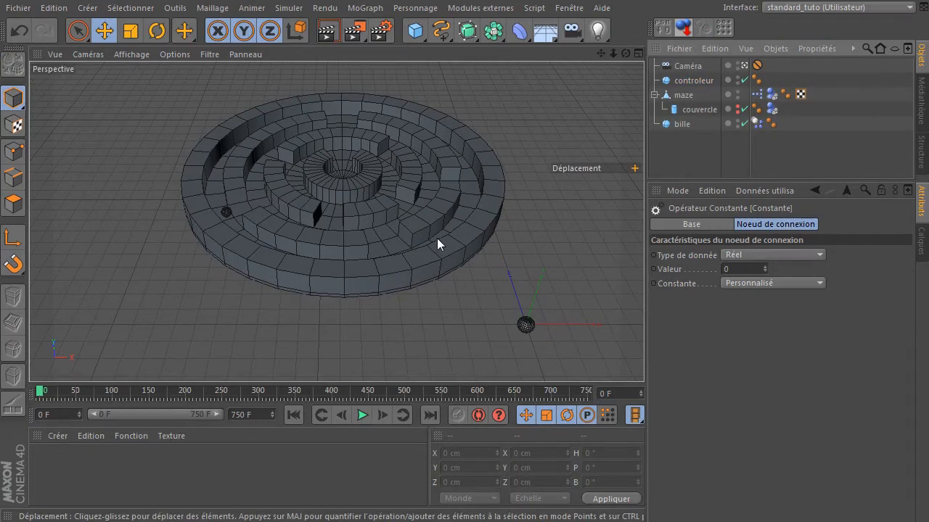
left_click(527, 326)
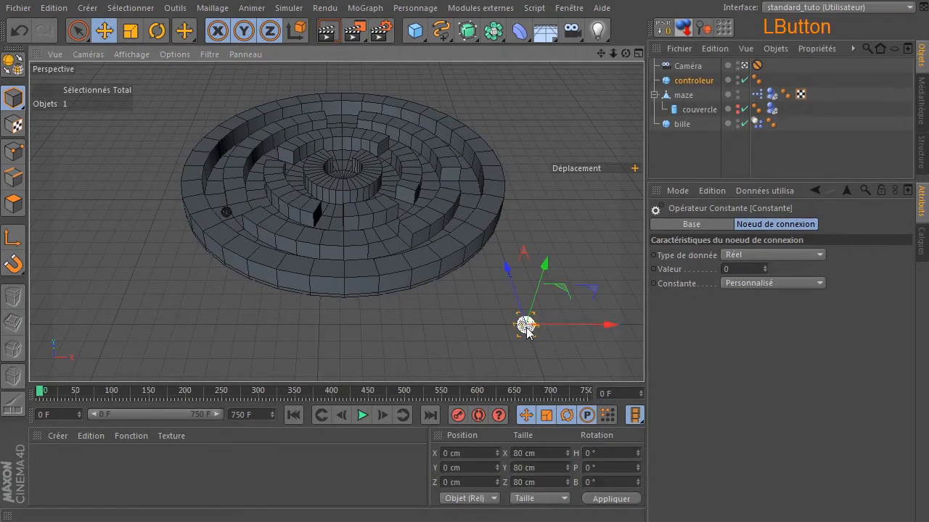
mouse_move(545, 265)
left_mouse_down()
mouse_move(553, 193)
mouse_move(543, 282)
left_mouse_up()
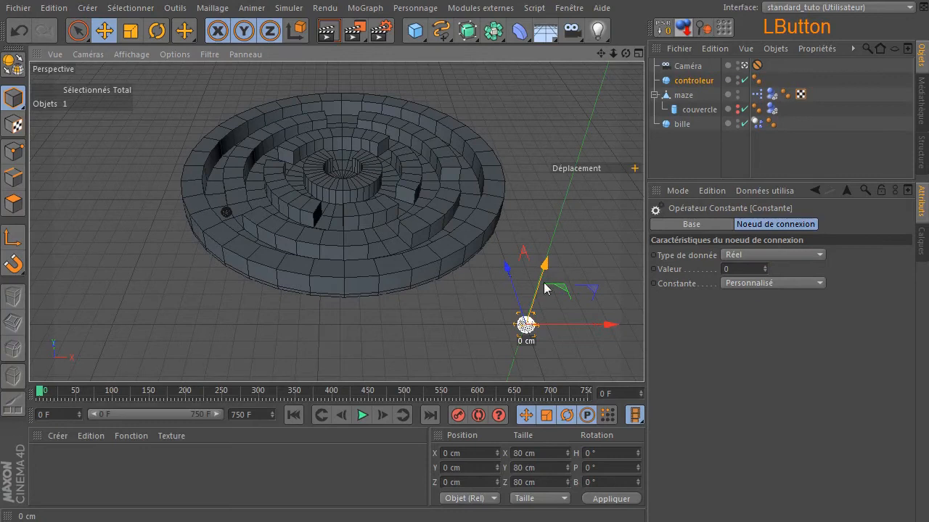
left_click(545, 253)
left_click_drag(559, 227, 542, 253)
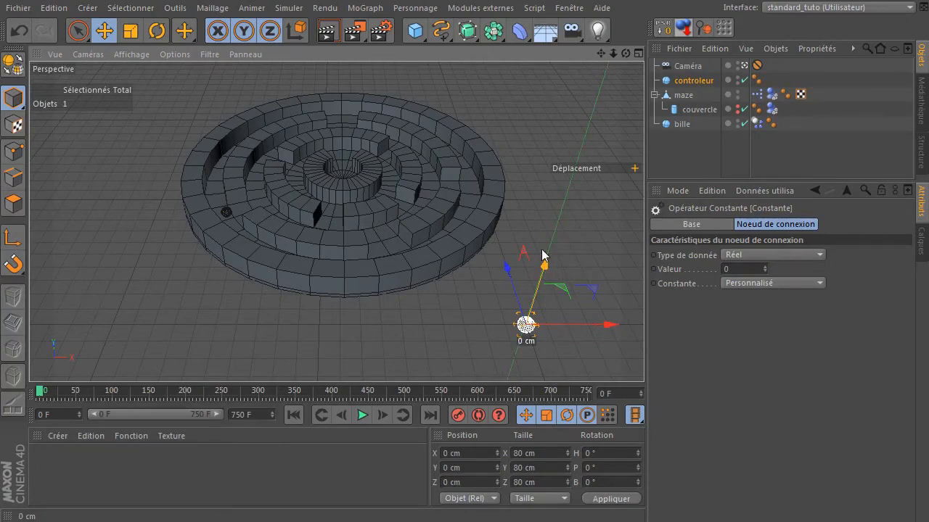
left_click(546, 267)
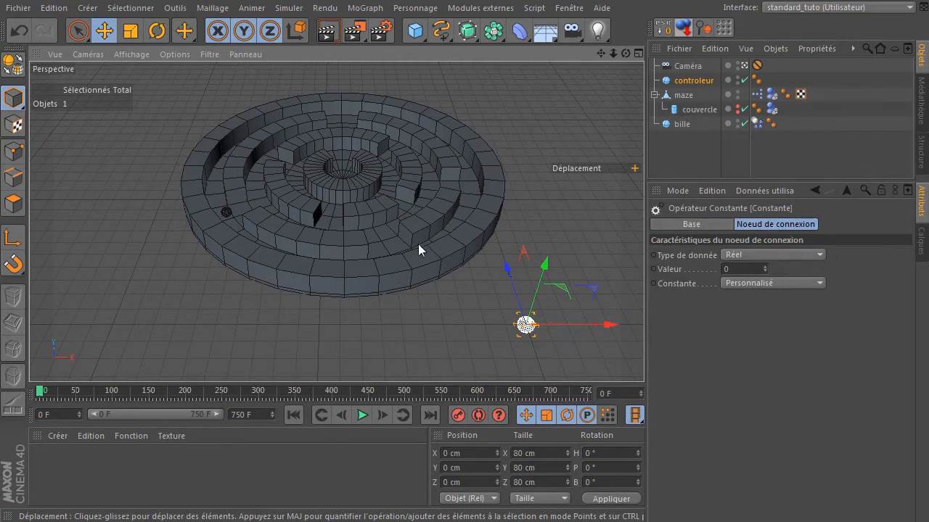
left_click(496, 317)
mouse_move(495, 318)
left_mouse_down()
mouse_move(421, 301)
mouse_move(527, 298)
mouse_move(471, 307)
mouse_move(483, 249)
mouse_move(482, 348)
mouse_move(504, 347)
mouse_move(450, 315)
mouse_move(497, 316)
left_mouse_up()
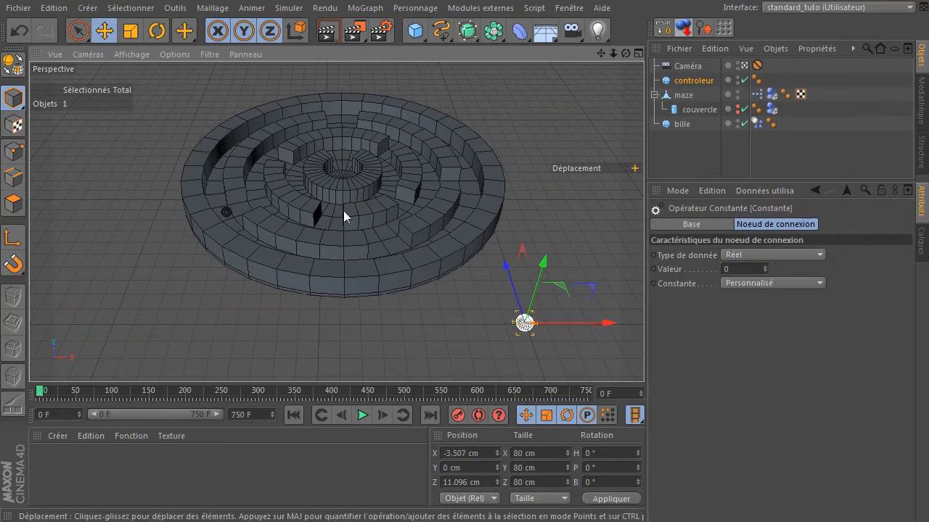
left_click(666, 27)
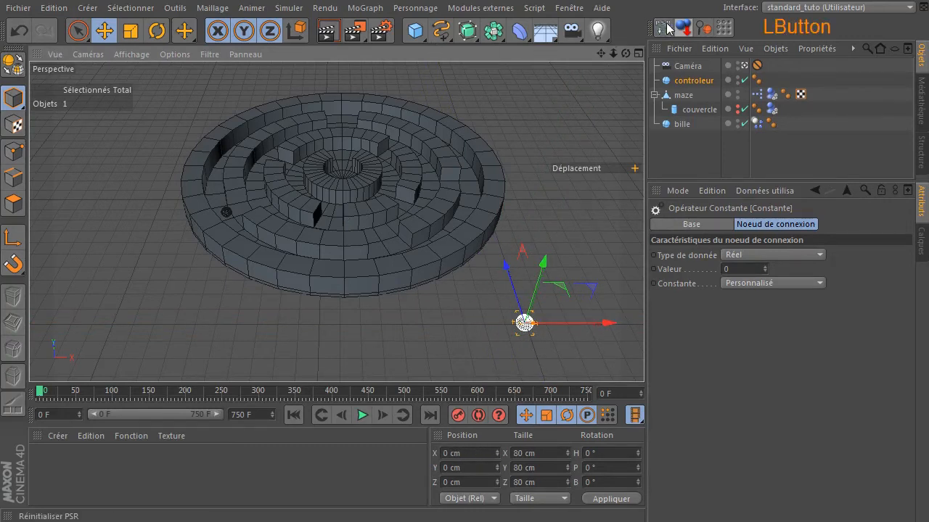
left_click(498, 329)
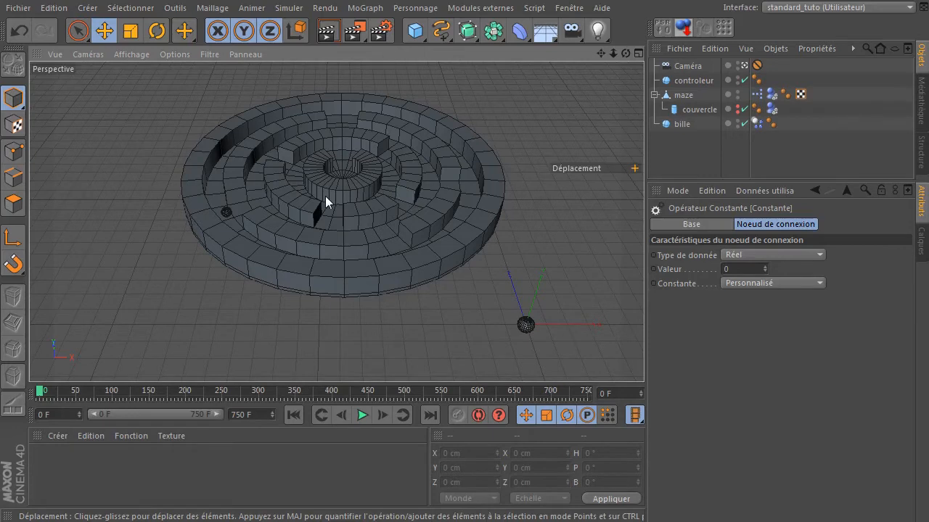
- Reopen maze's XPresso editor and move both nodes together toward the top-left of the graph
left_click(758, 100)
double_click(757, 100)
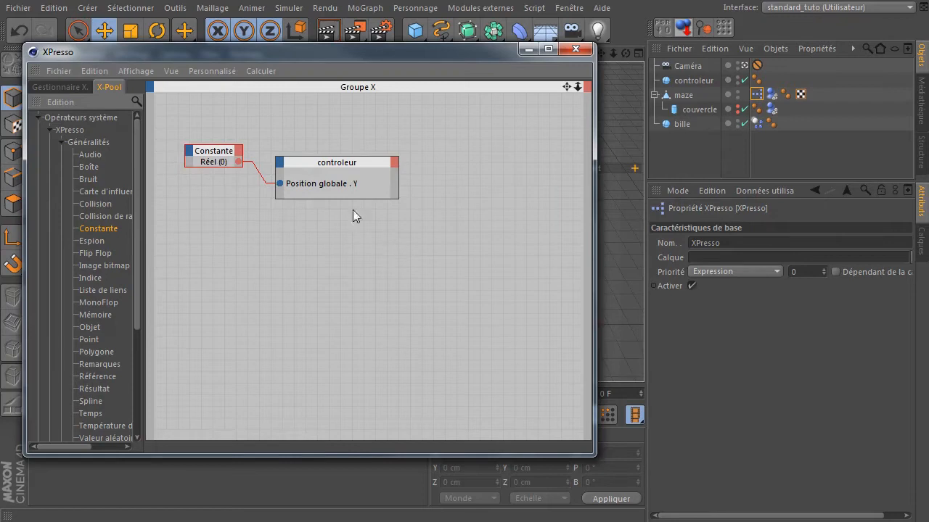
left_click_drag(184, 113, 349, 207)
left_click_drag(353, 158, 325, 157)
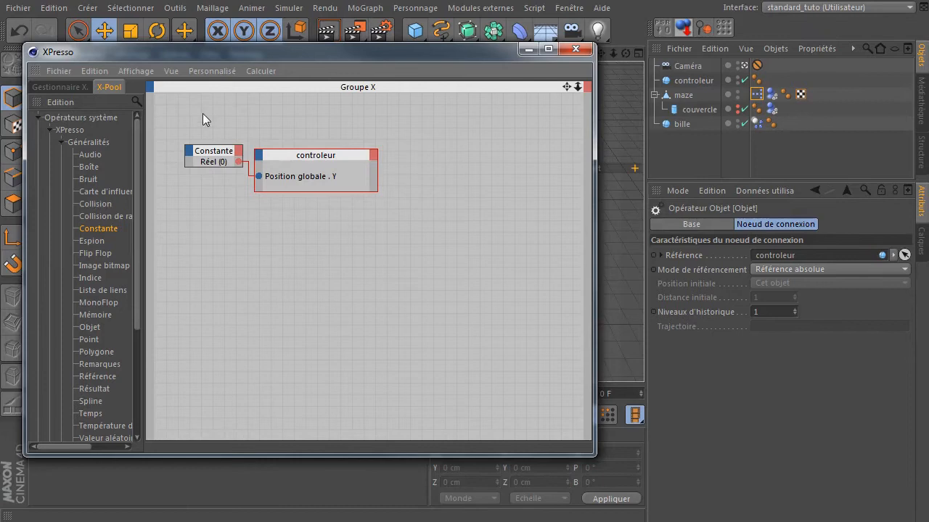
left_click_drag(202, 120, 351, 201)
left_click_drag(331, 159, 317, 132)
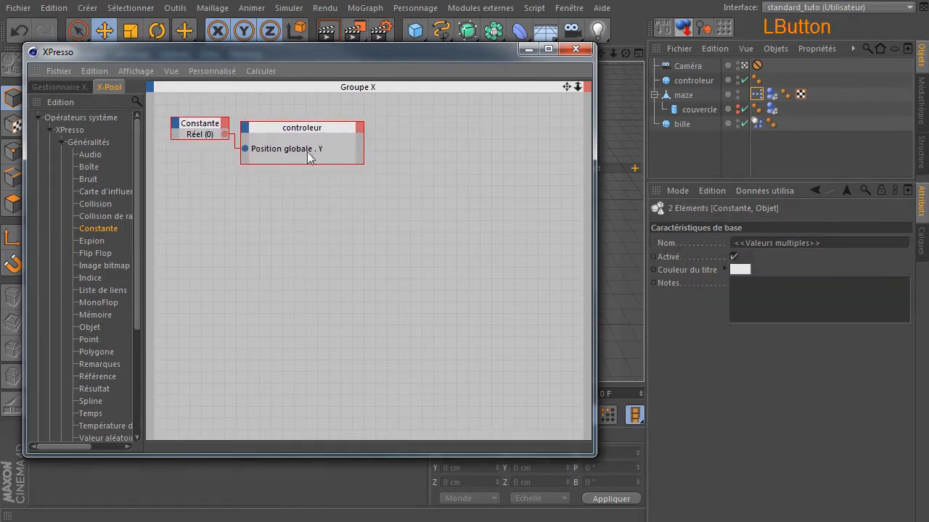
- Widen the X-Pool panel and enlarge and reposition the XPresso editor window
left_click_drag(145, 242, 190, 241)
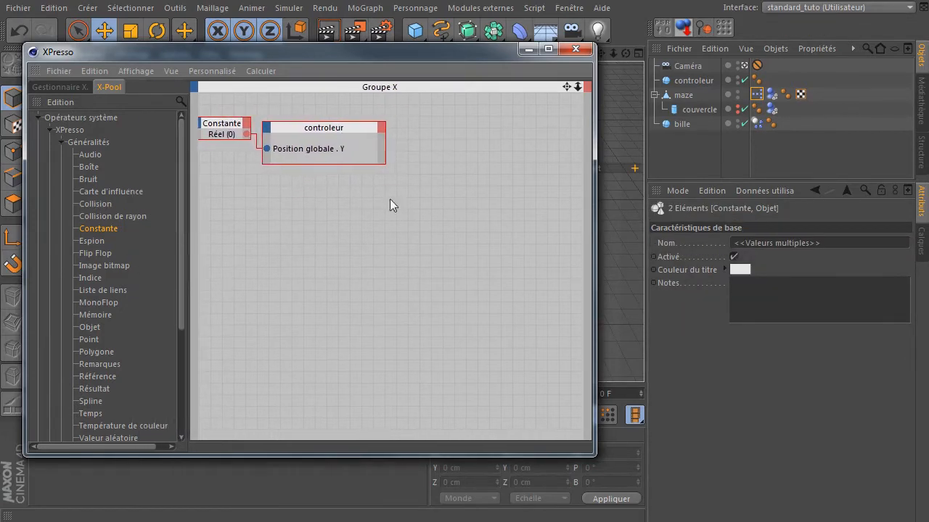
left_click_drag(597, 167, 687, 168)
left_click_drag(500, 52, 490, 54)
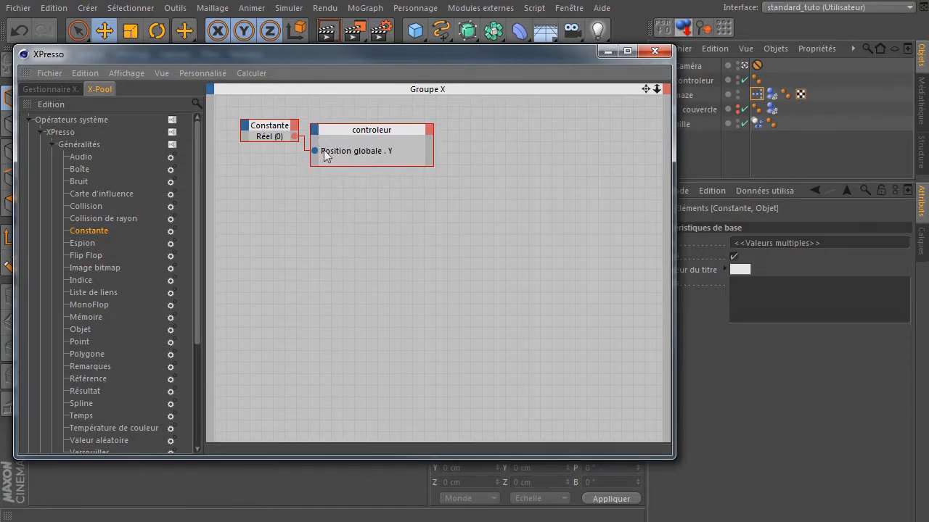
- Add Position globale . X and Position globale . Z output ports to the controleur node
left_click_drag(295, 144, 316, 145)
left_click(429, 130)
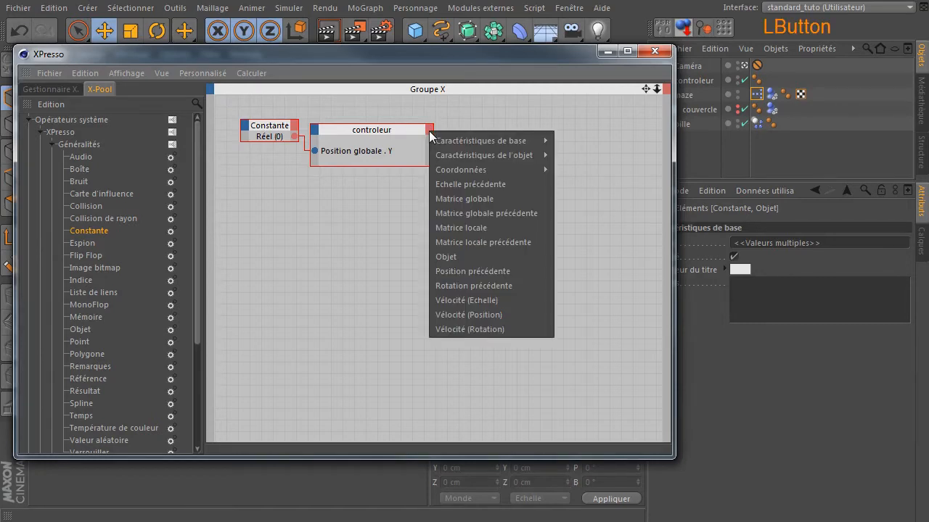
mouse_move(457, 169)
mouse_move(613, 227)
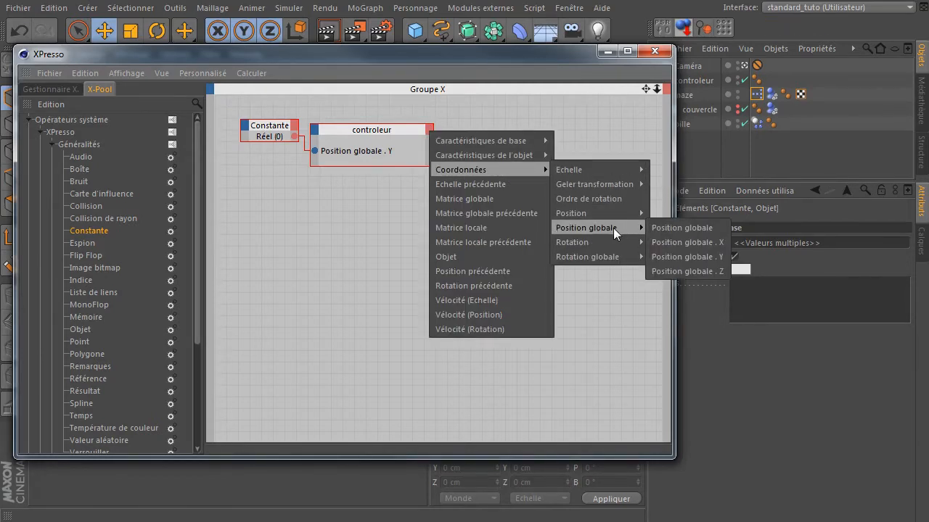
left_click(689, 242)
left_click(429, 129)
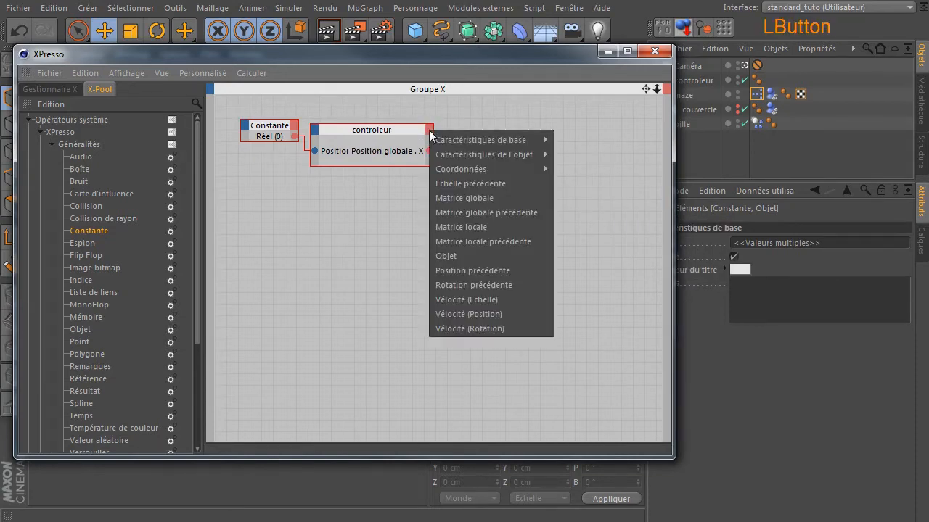
mouse_move(500, 169)
mouse_move(606, 226)
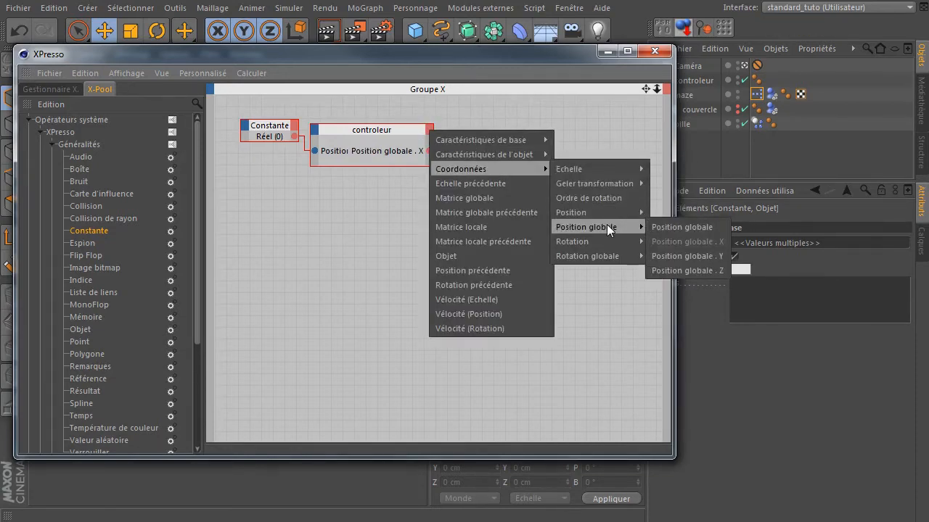
left_click(675, 269)
key("ctrl")
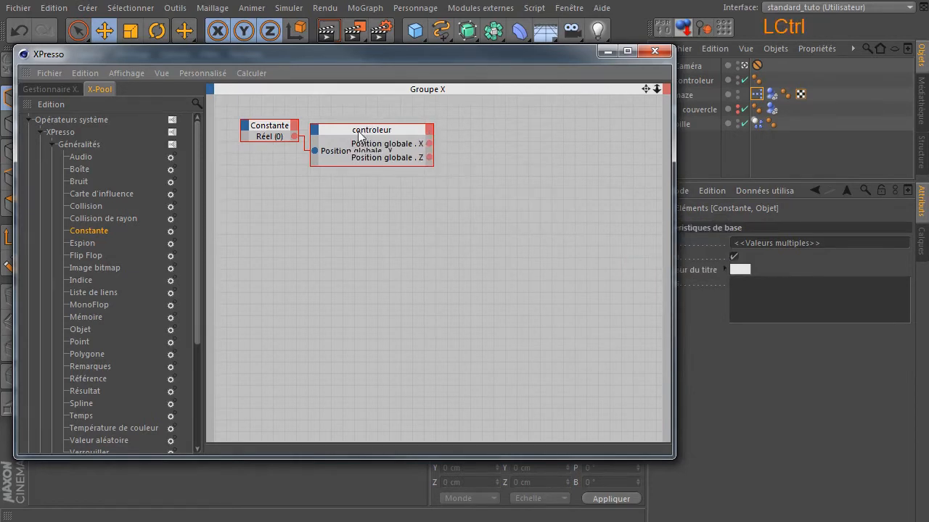
left_click(396, 130, "ctrl")
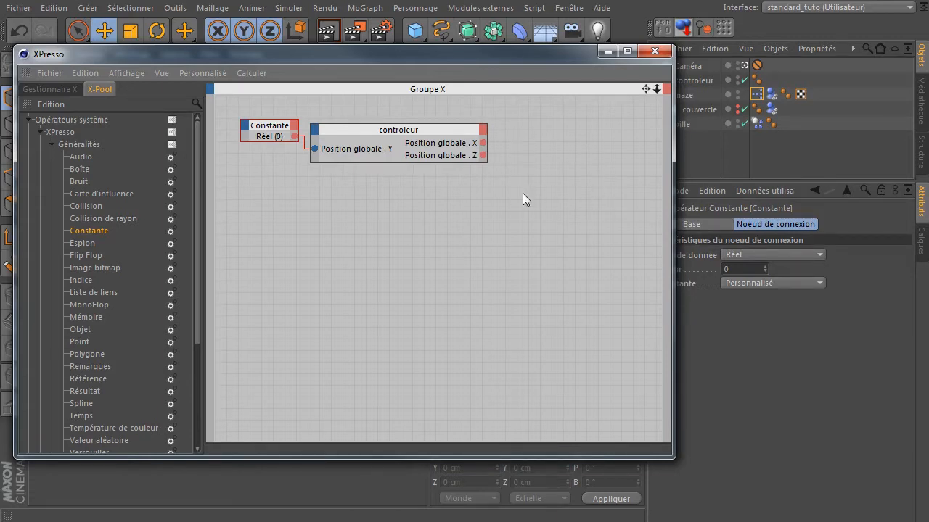
- Bring maze into the XPresso editor as an object node
left_click_drag(508, 57, 410, 75)
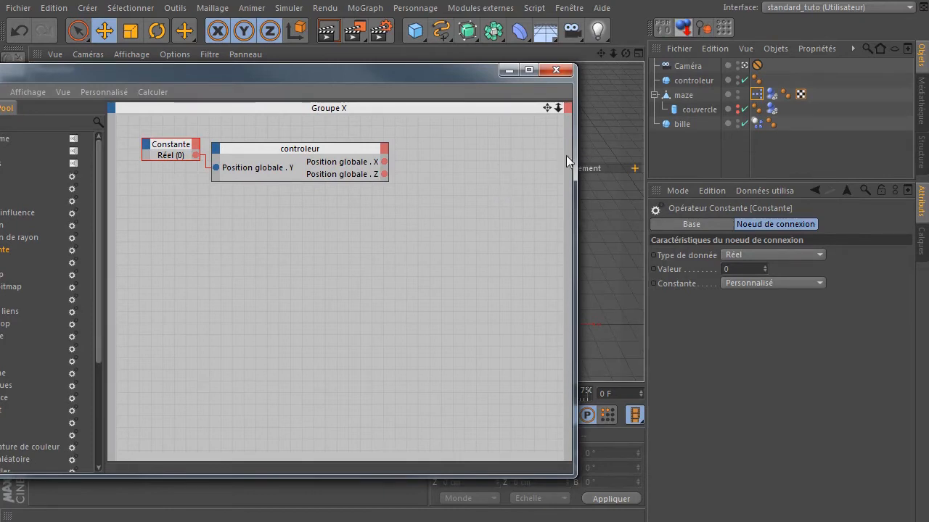
left_click(689, 96)
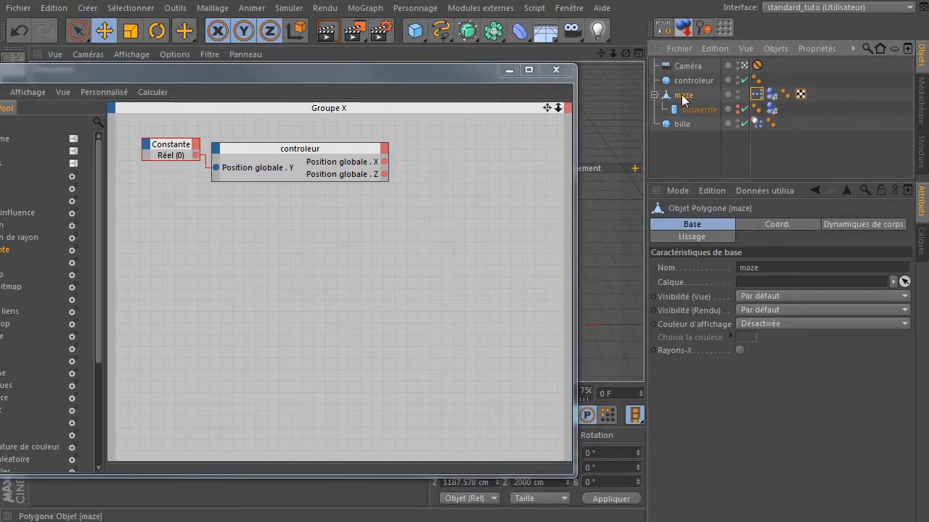
left_click_drag(506, 204, 491, 330)
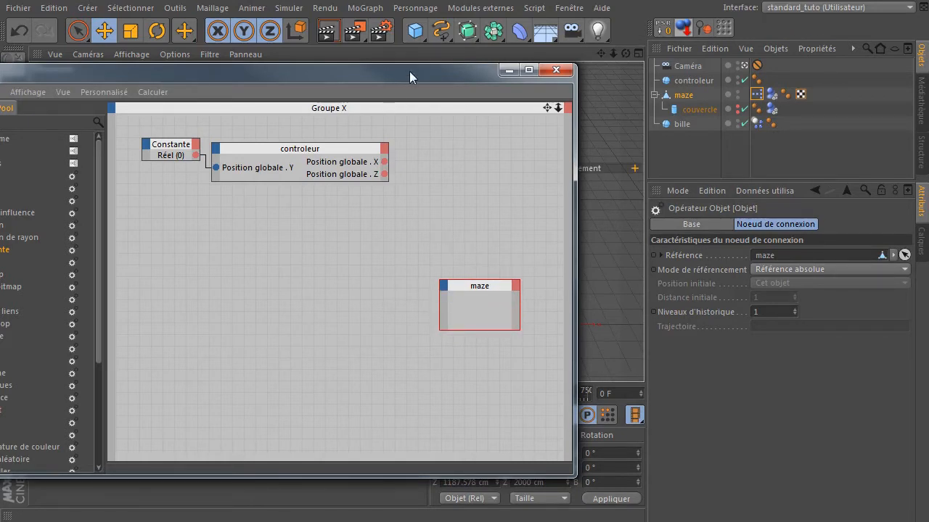
- Select maze and rotate it with the Rotation tool, tilting it about 15° in bank
left_click_drag(320, 77, 123, 264)
left_click(667, 100)
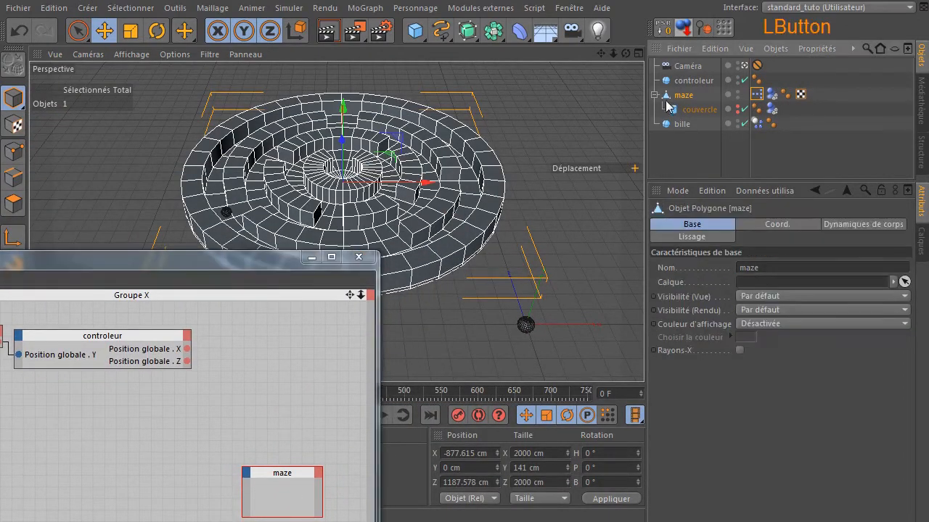
left_click(156, 31)
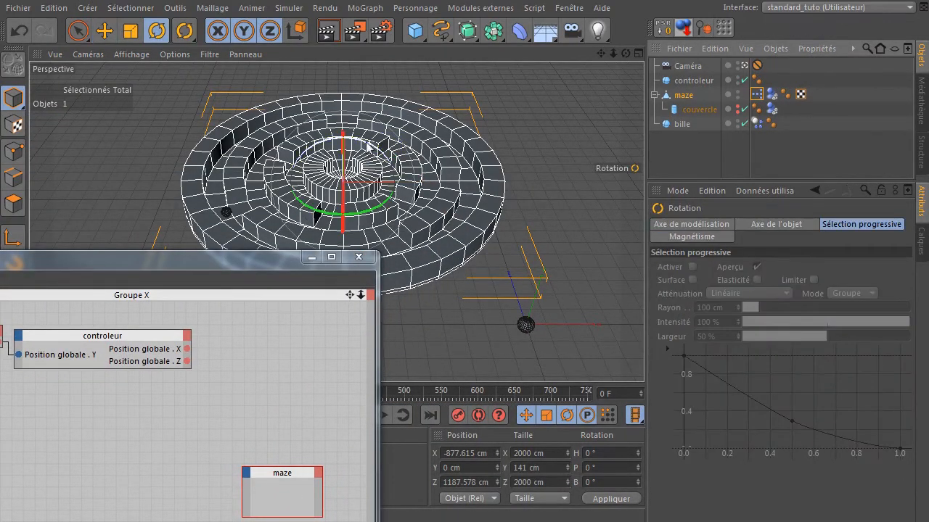
left_click_drag(366, 145, 451, 207)
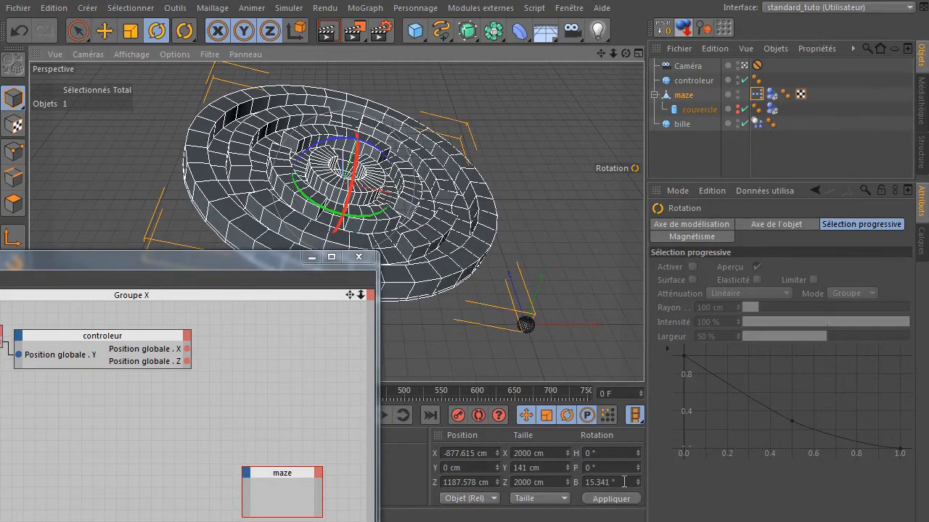
- Test tilting maze about its bank, pitch and heading axes, undoing each trial rotation
left_click(18, 31)
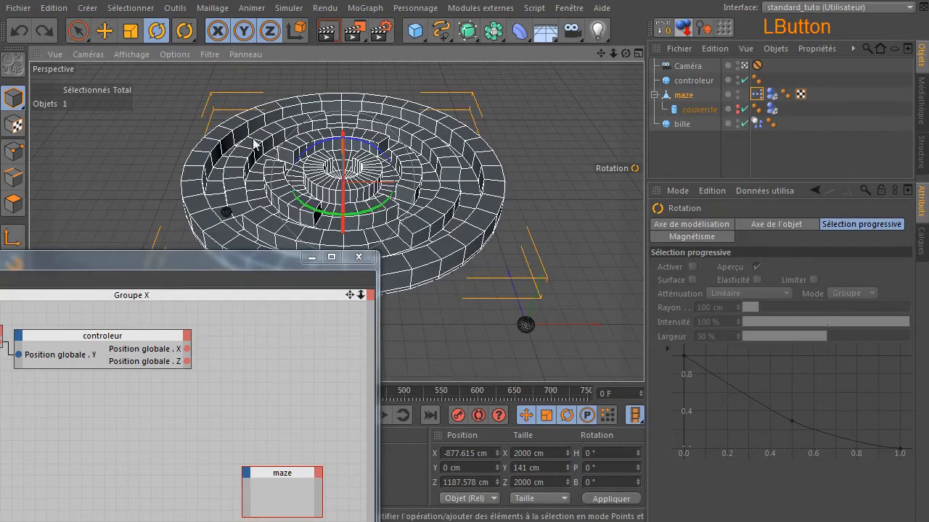
left_click_drag(354, 197, 350, 176)
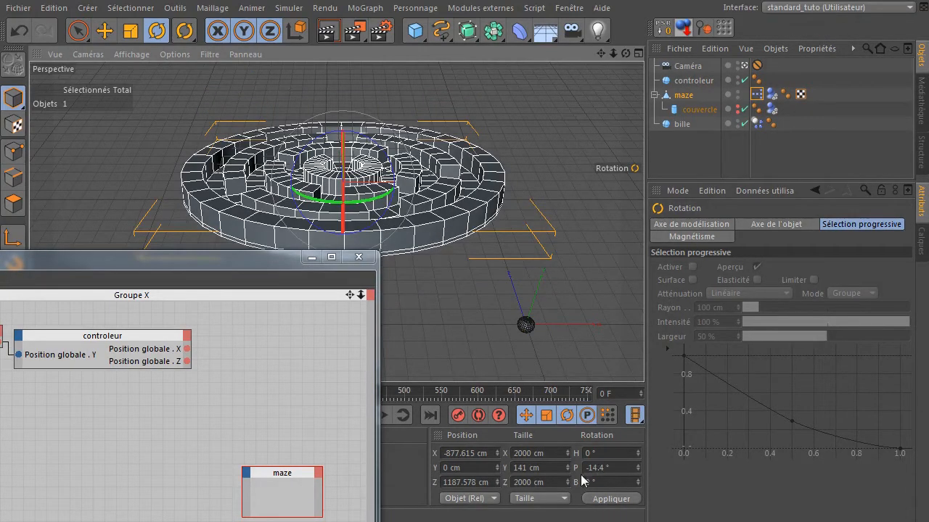
left_click(19, 32)
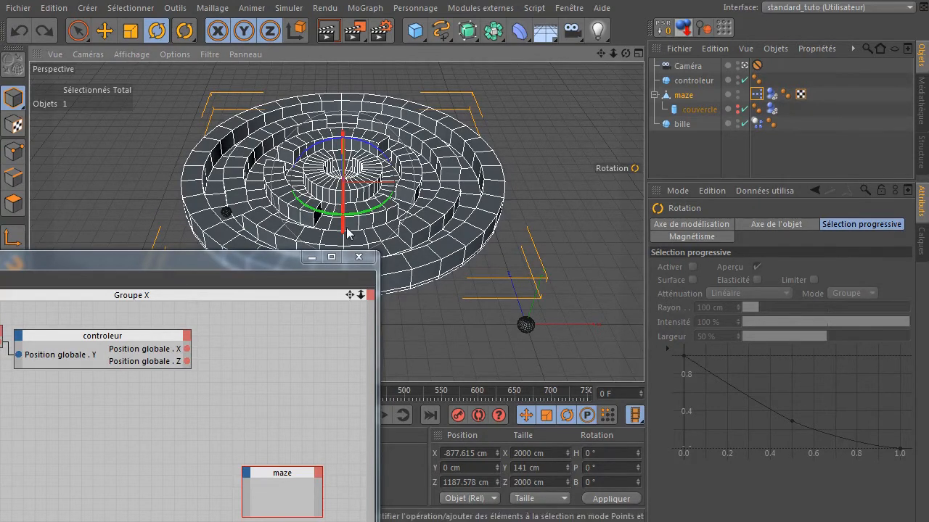
left_click_drag(358, 216, 309, 223)
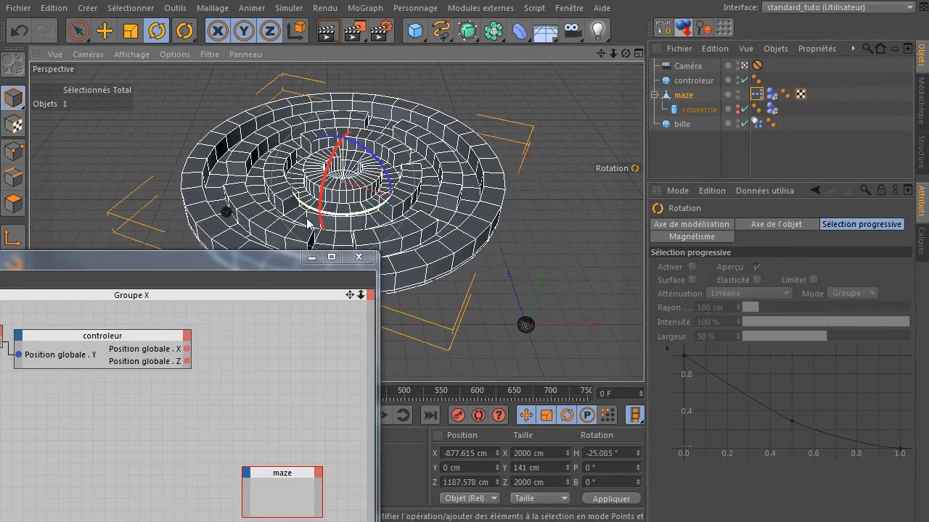
left_click(19, 30)
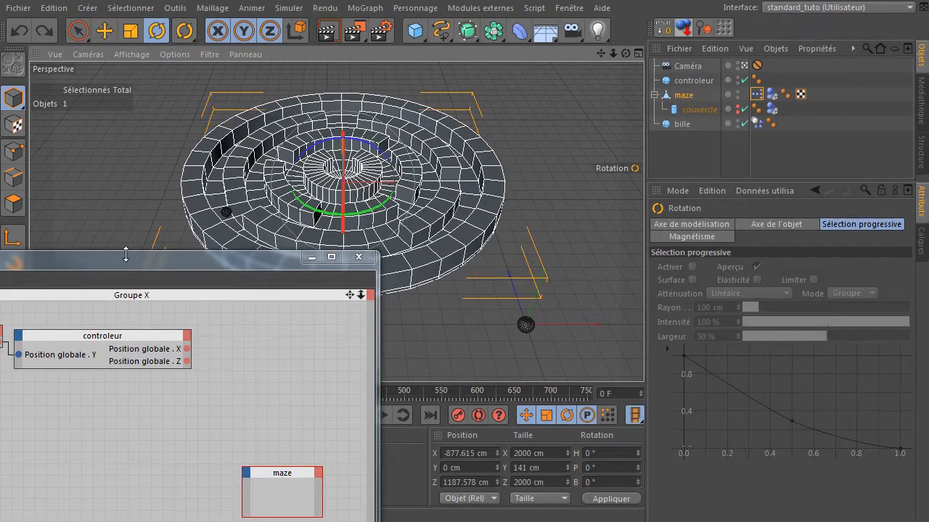
- Reposition the XPresso window and add a Rotation globale . B input port to the maze node
left_click_drag(111, 260, 435, 75)
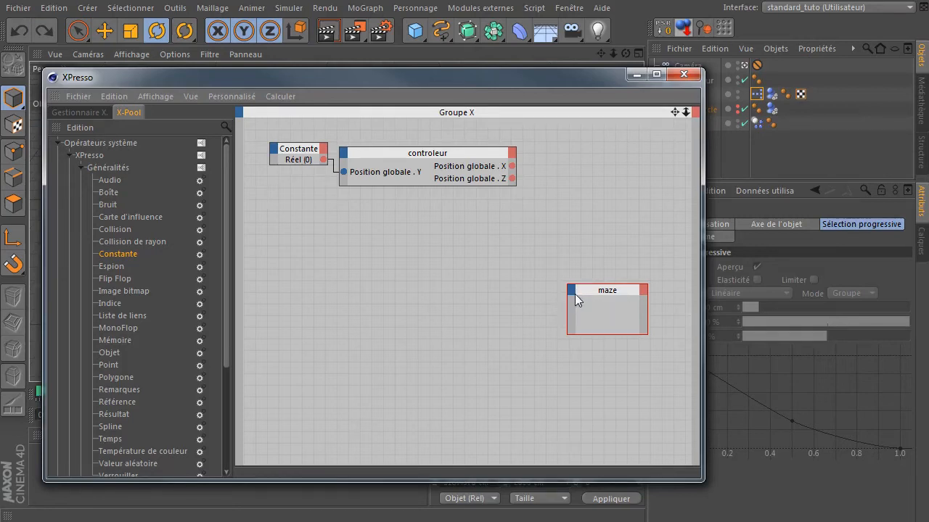
left_click(575, 296)
mouse_move(600, 330)
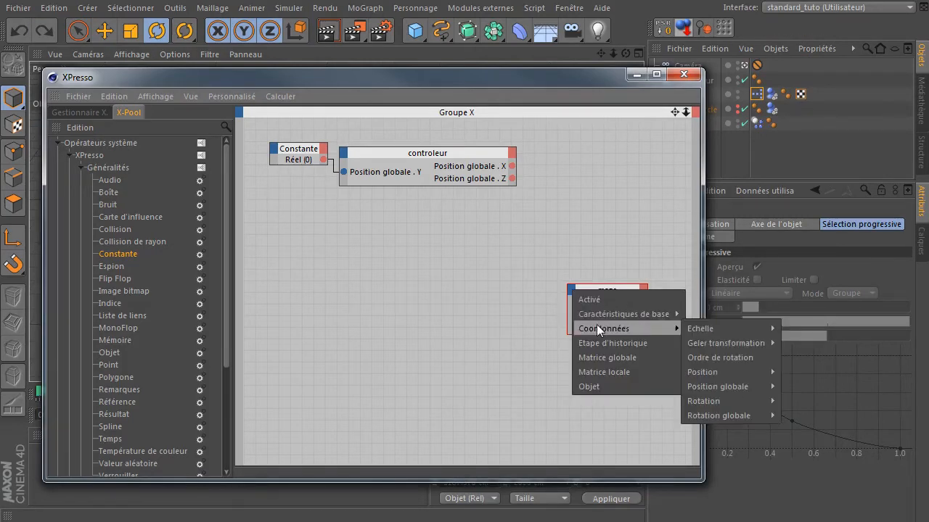
mouse_move(743, 415)
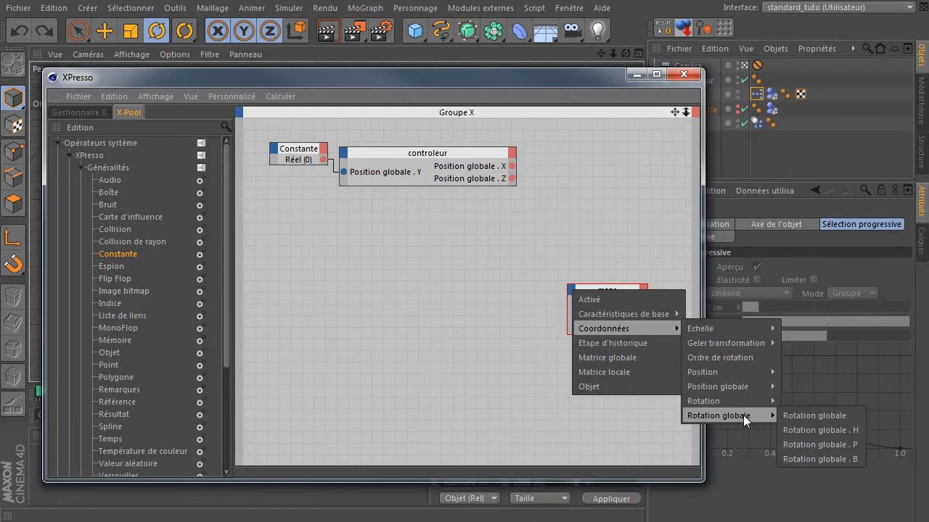
left_click(809, 459)
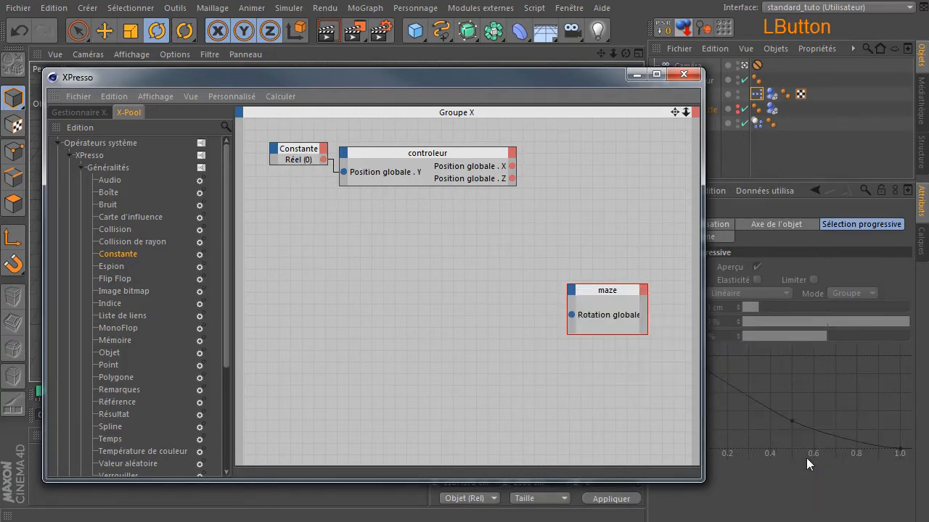
- Add a Rotation globale . P input port to the maze node and move the node up
left_click(571, 297)
mouse_move(614, 333)
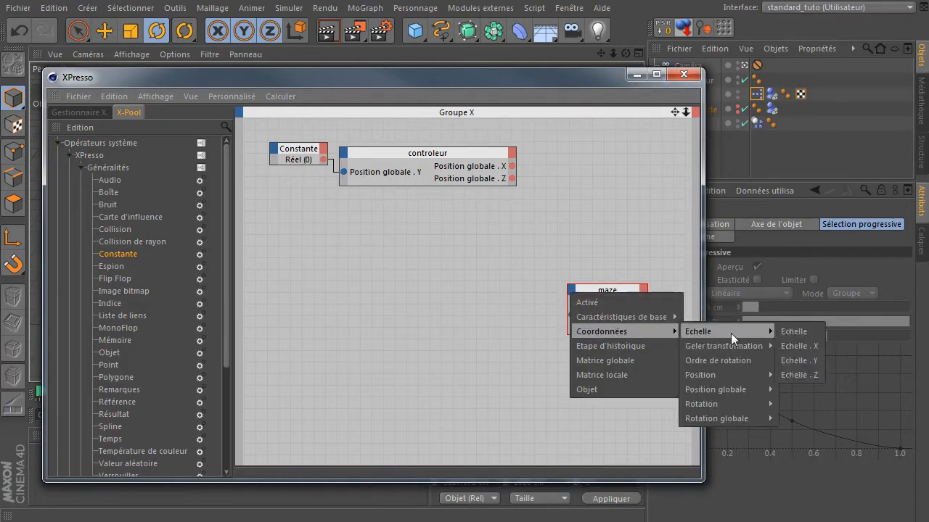
mouse_move(744, 422)
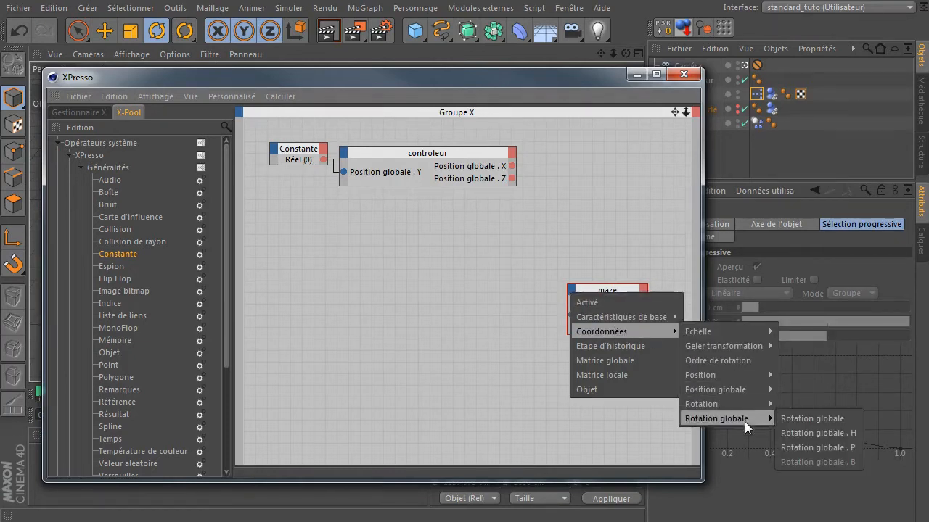
left_click(814, 447)
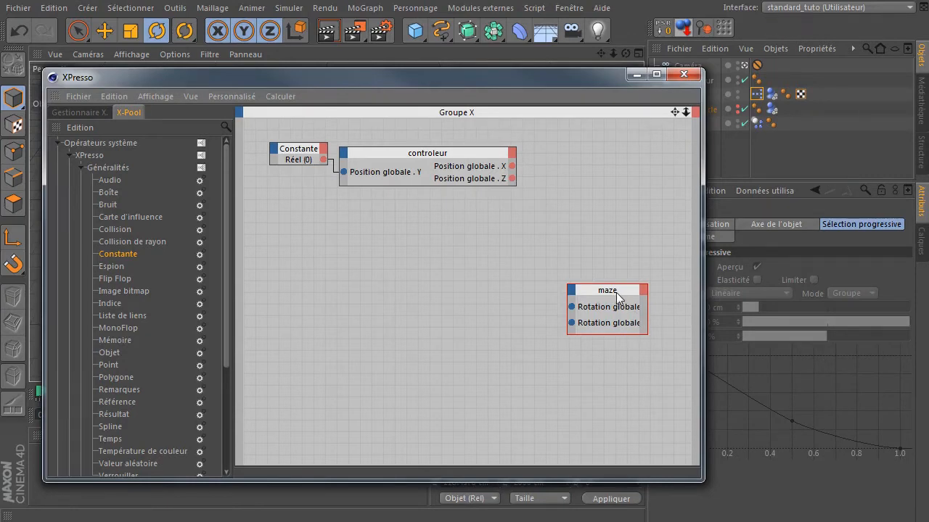
left_click(616, 294, "ctrl")
left_click_drag(622, 296, 627, 262)
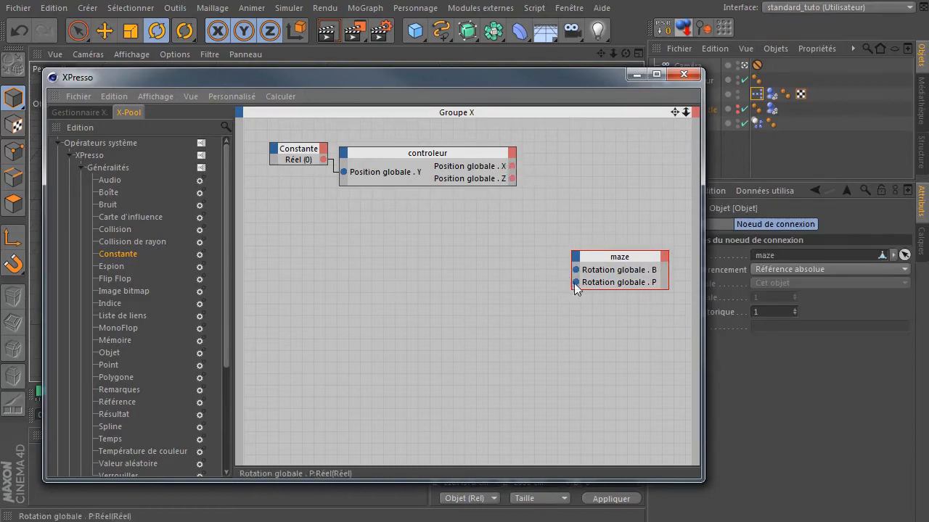
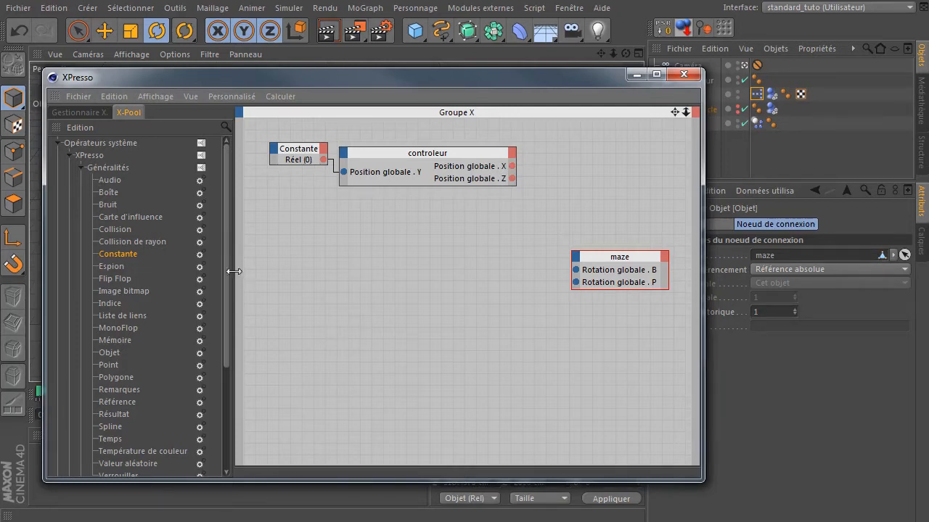
- Add a Cartographie d'intervalle (range mapper) node from the Calculer operators to the XPresso graph
left_click_drag(225, 271, 231, 372)
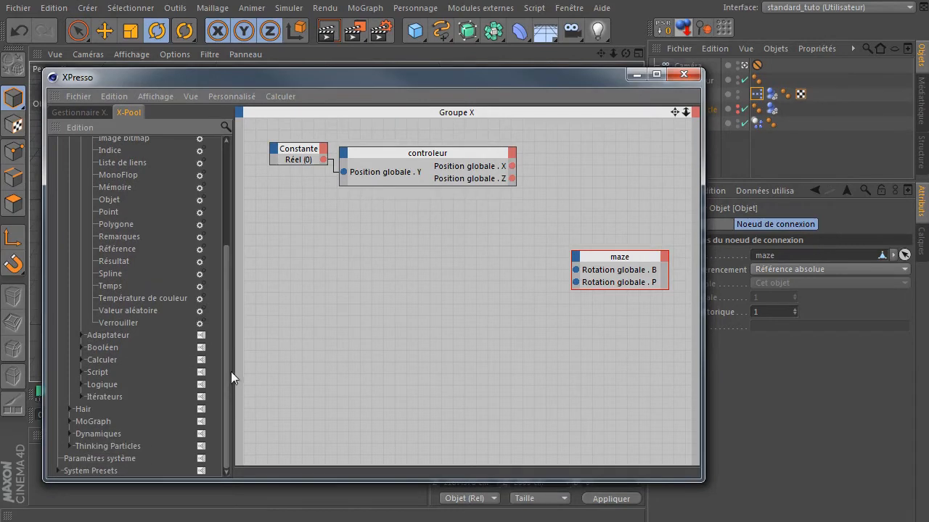
left_click(84, 360)
left_click_drag(136, 373, 393, 280)
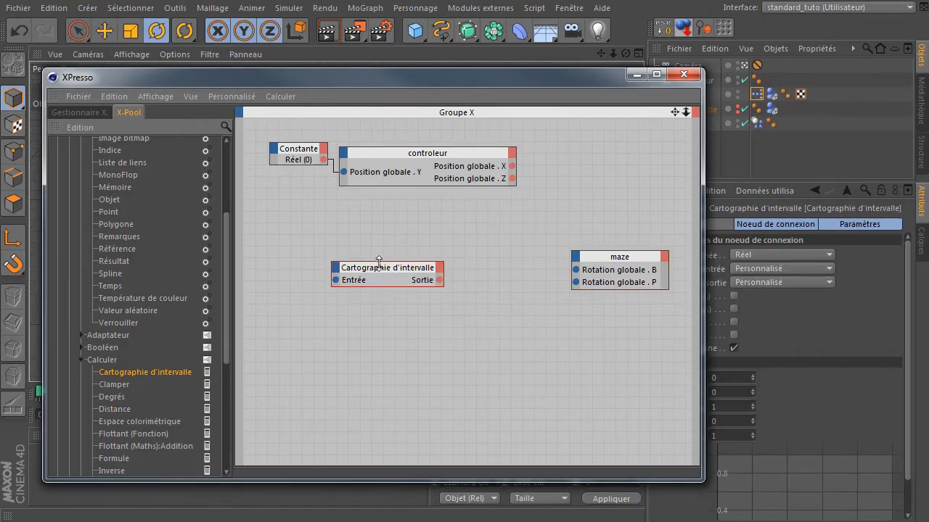
- Wire controleur's Position globale . X through the range mapper into maze's Rotation globale . B
left_click_drag(516, 87, 402, 63)
left_click_drag(244, 252, 398, 153)
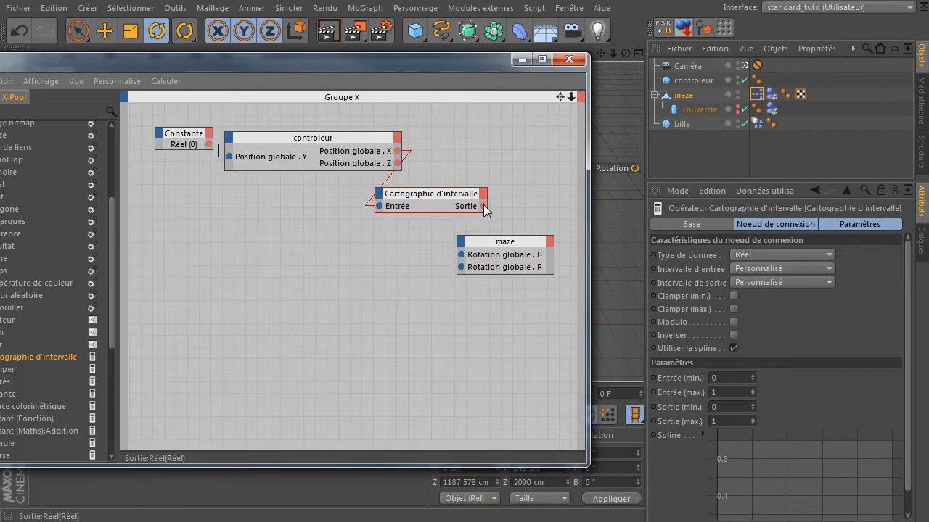
left_click_drag(482, 208, 468, 258)
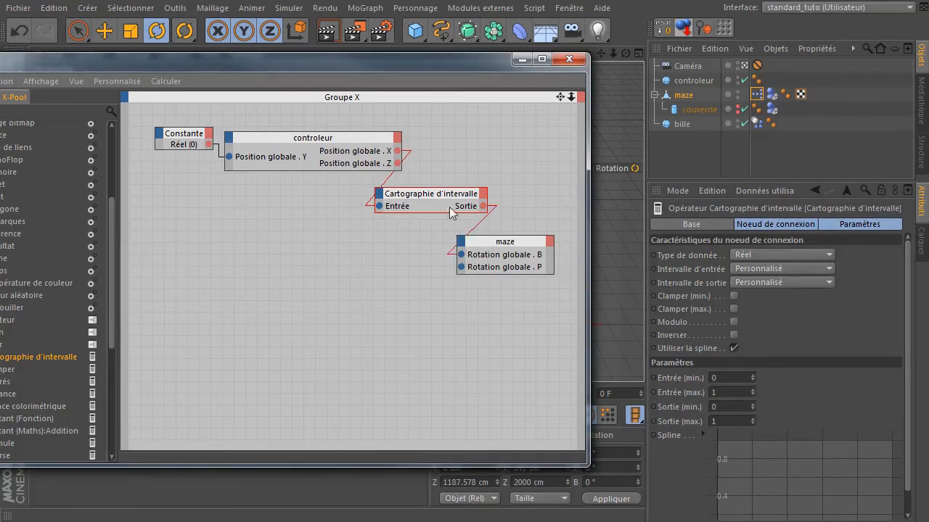
- Rearrange the XPresso nodes into a left-to-right chain and enlarge the XPresso window
left_click_drag(447, 196, 419, 216)
left_click_drag(506, 246, 503, 344)
left_click_drag(428, 221, 403, 301)
left_click_drag(333, 144, 242, 274)
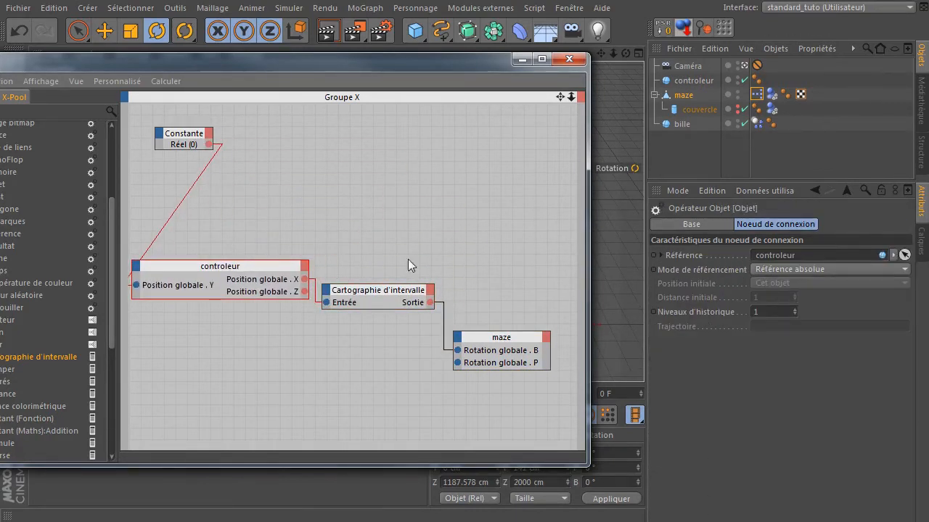
left_click_drag(586, 235, 790, 240)
left_click_drag(369, 224, 693, 400)
left_click_drag(630, 348, 691, 277)
left_click_drag(297, 142, 241, 196)
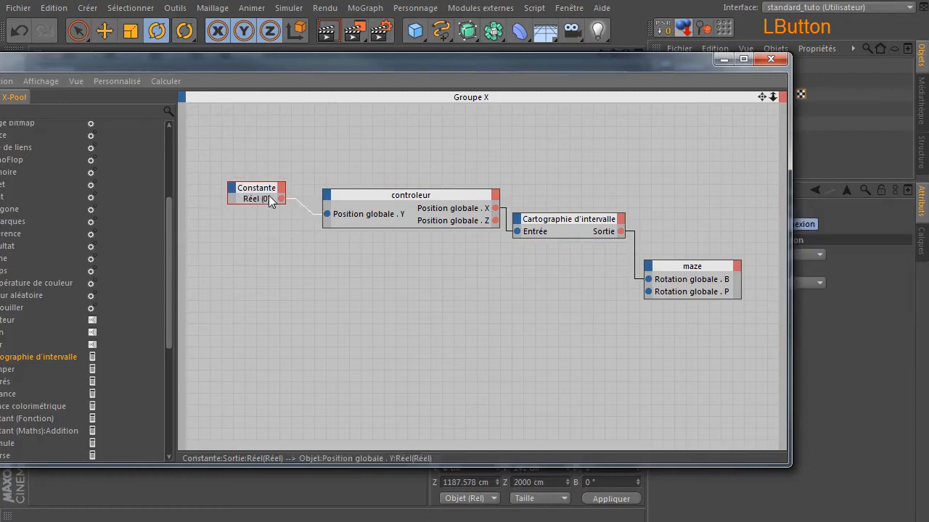
left_click_drag(370, 198, 347, 199)
left_click_drag(573, 219, 565, 176)
left_click_drag(690, 283, 690, 216)
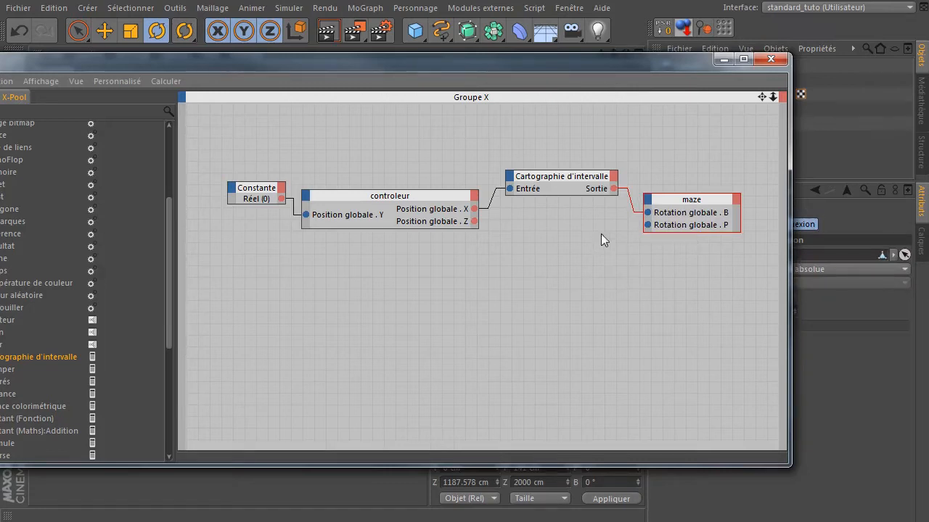
- Set the range mapper's output range to Degrés, keeping the input range Personnalisé
left_click(559, 187)
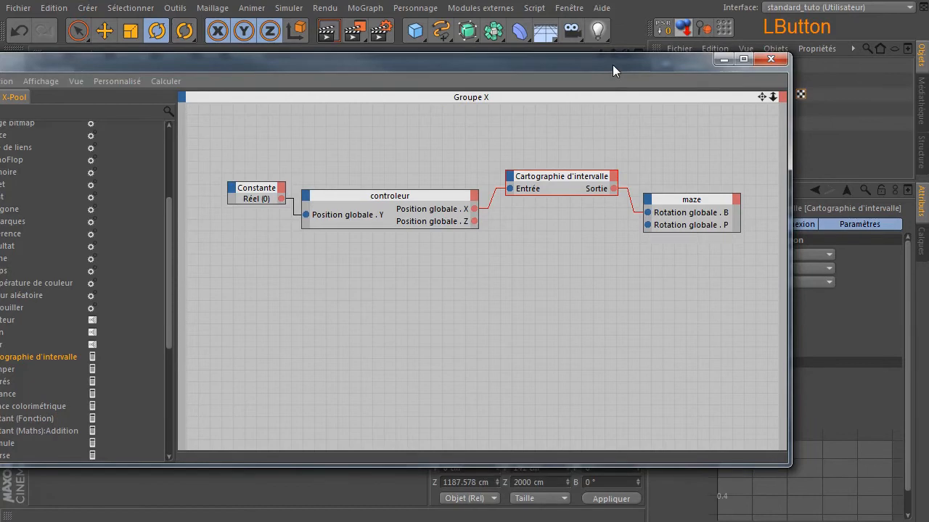
left_click_drag(612, 64, 404, 73)
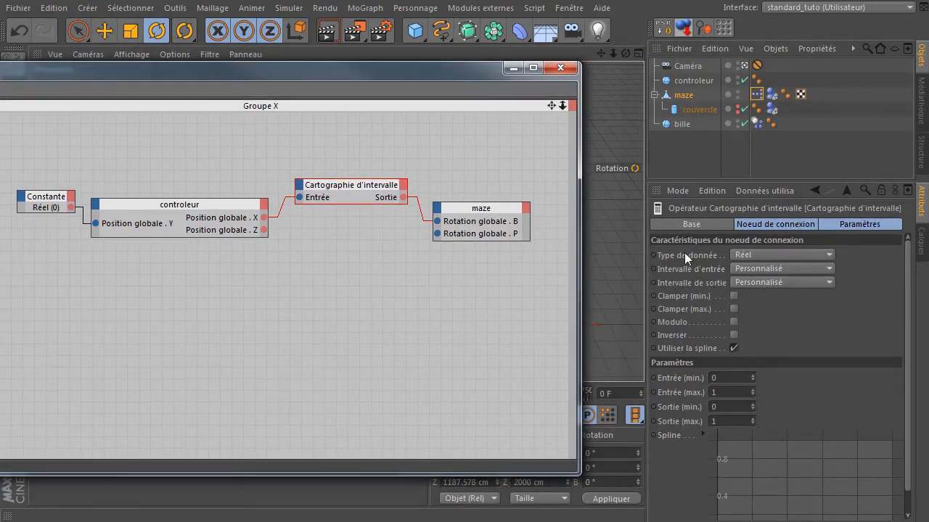
left_click(776, 270)
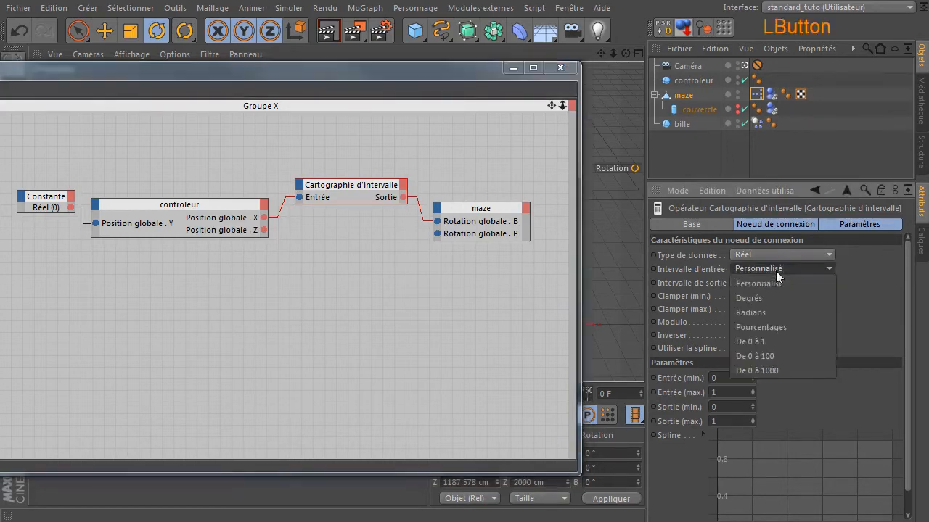
left_click(779, 284)
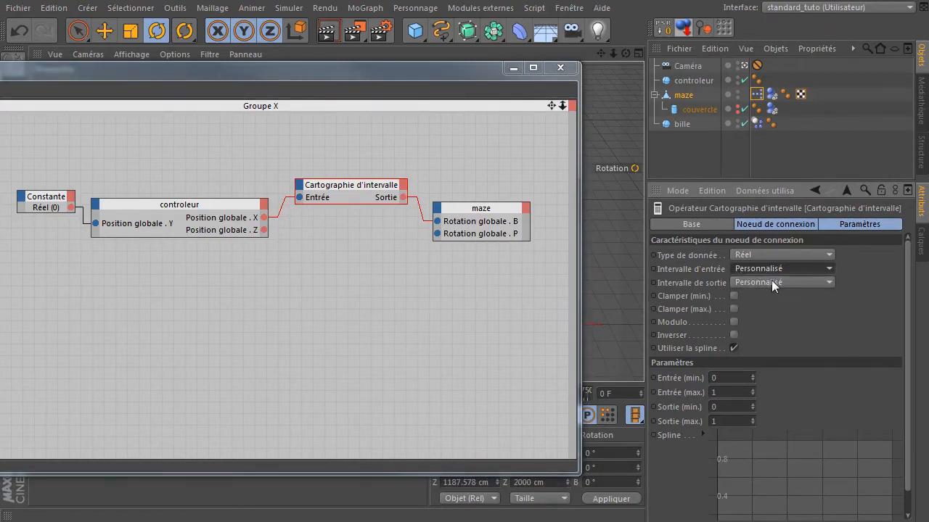
left_click(771, 280)
left_click(777, 312)
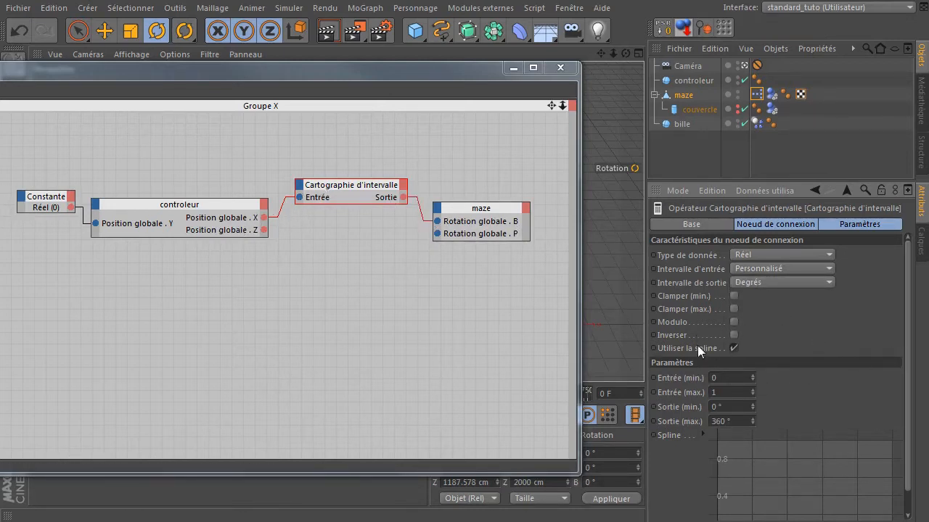
- Set the range mapper's Entrée (max.) to 100 and Sortie (max.) to 10°
left_click(723, 393)
type("100")
left_click(829, 376)
double_click(726, 422)
type("10")
left_click(788, 409)
- Test the rig by moving the controleur sphere with the Move tool, then reset its PSR
left_click_drag(274, 76, 891, 472)
left_click(375, 342)
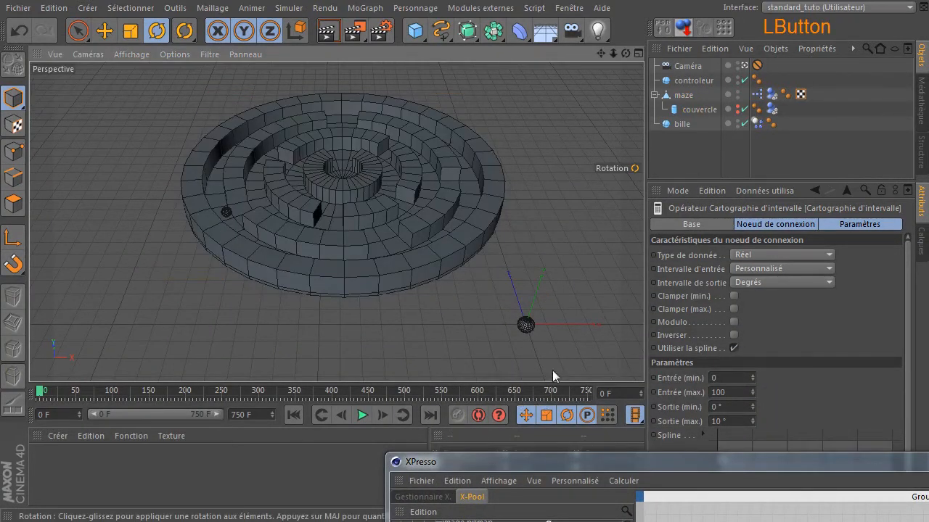
left_click(524, 326)
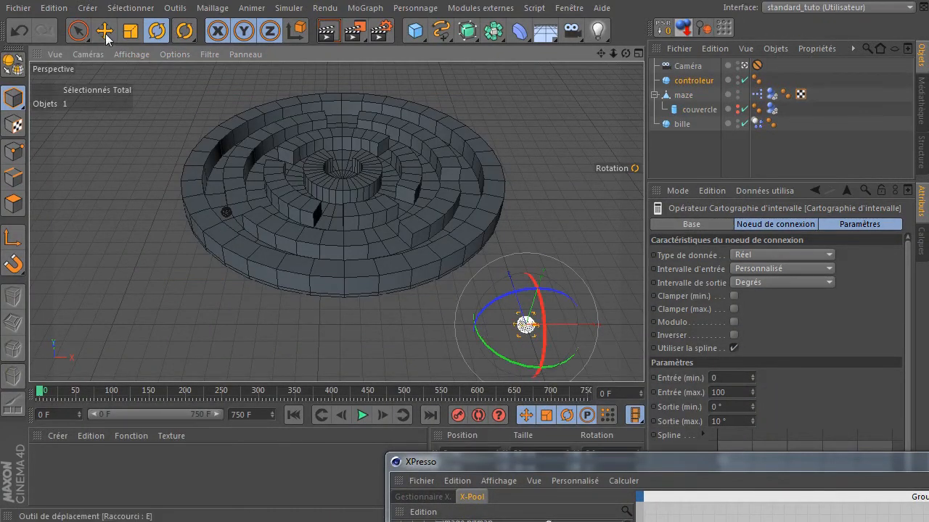
left_click(104, 32)
left_click_drag(509, 346, 546, 341)
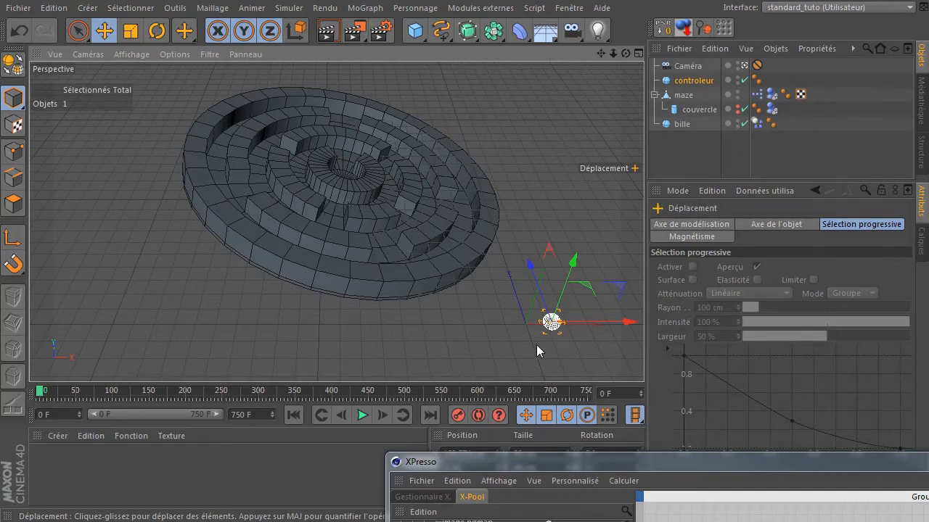
left_click_drag(525, 255, 517, 312)
left_click(665, 29)
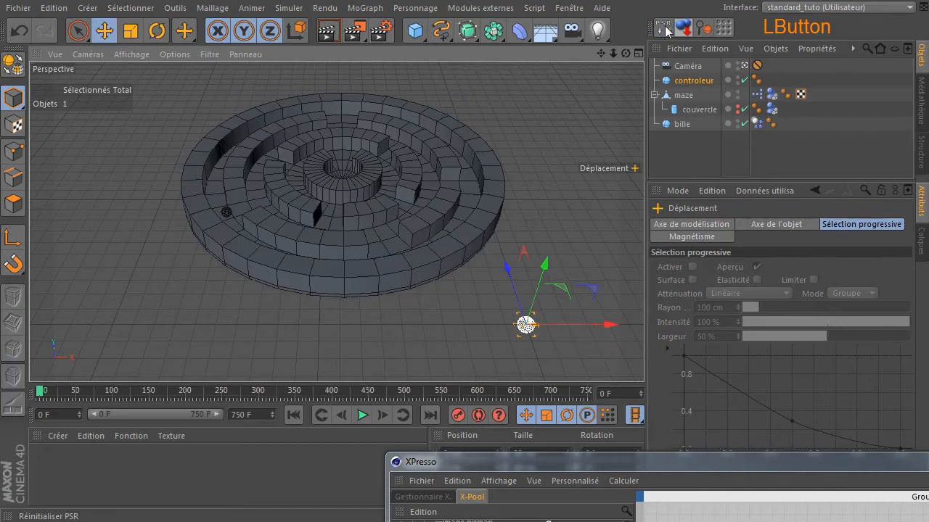
left_click(466, 326)
- Duplicate the range mapper and wire controleur's Position globale . Z through it into maze's Rotation globale . P
left_click_drag(686, 465, 325, 18)
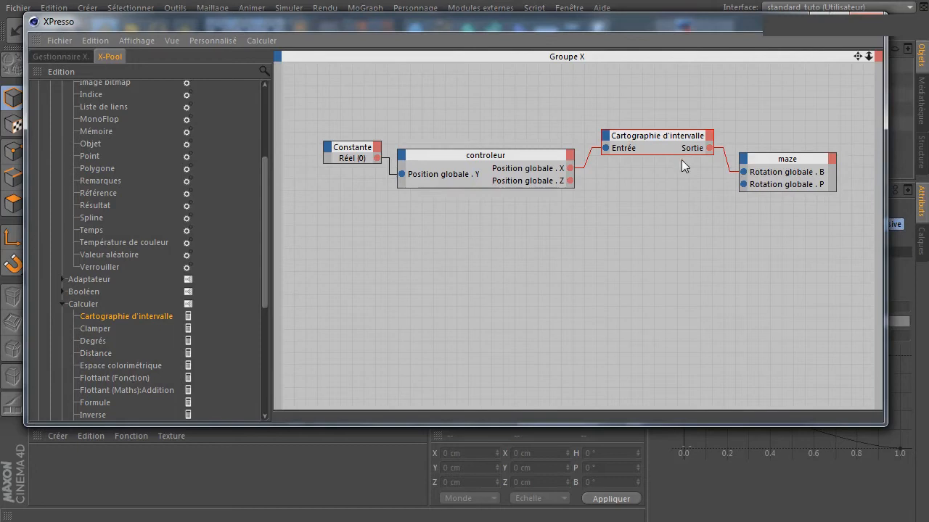
left_click(654, 140)
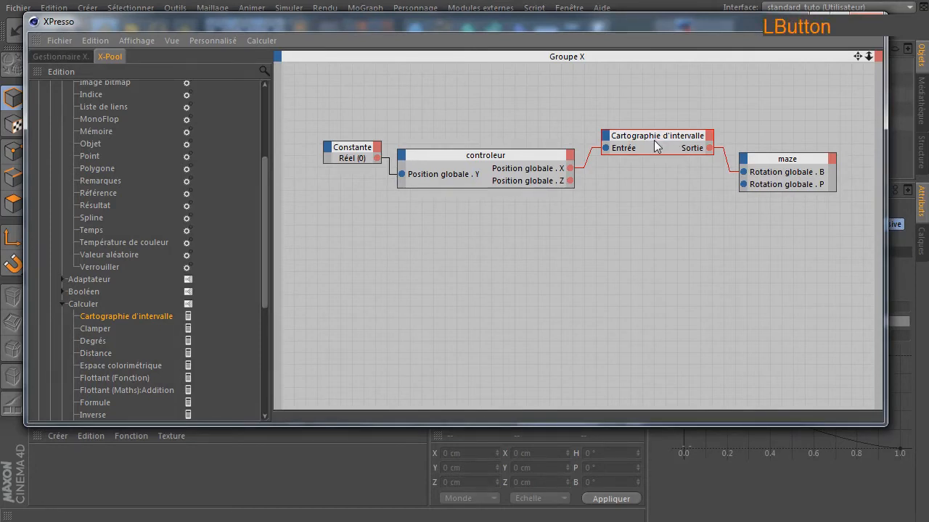
left_click_drag(651, 136, 651, 224, "ctrl")
left_click_drag(570, 181, 603, 227)
left_click_drag(706, 226, 743, 184)
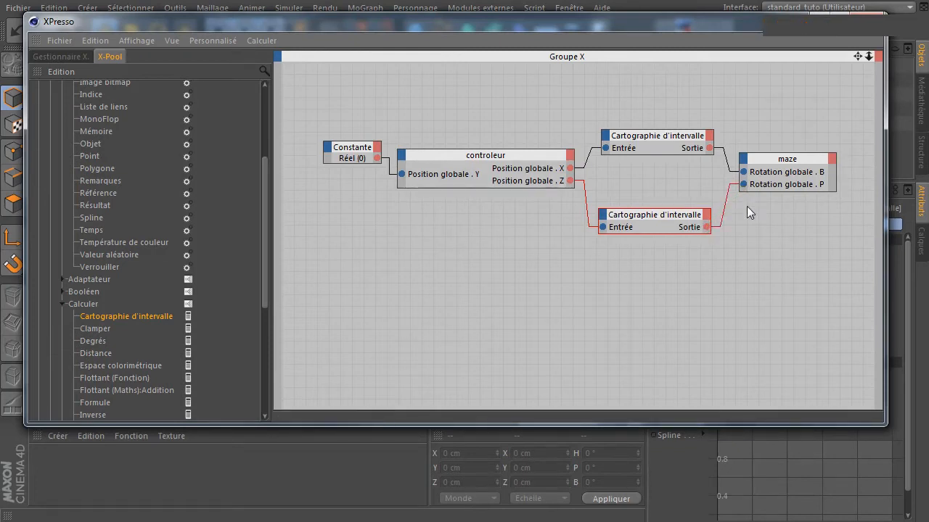
- Check the duplicated mapper's settings and close the XPresso window
left_click(667, 214)
left_click_drag(708, 26, 434, 126)
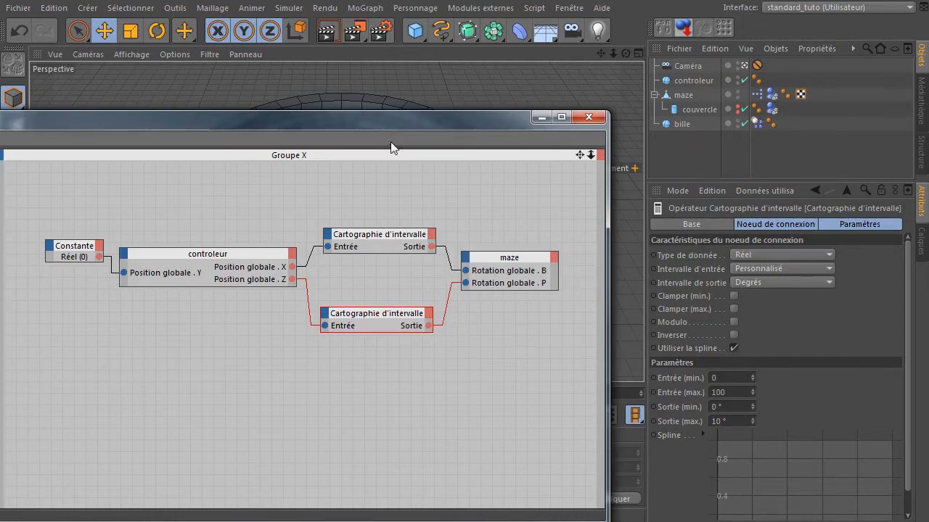
left_click_drag(388, 121, 413, 407)
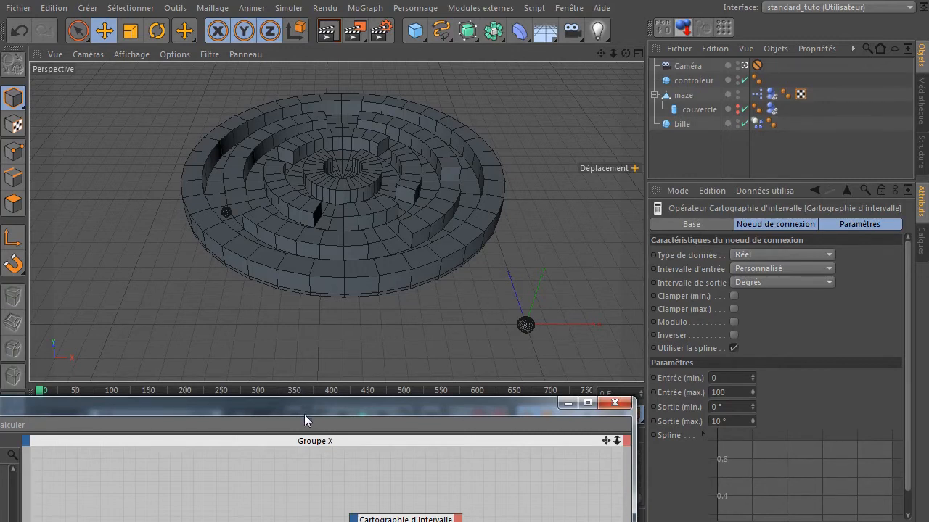
left_click_drag(303, 414, 300, 181)
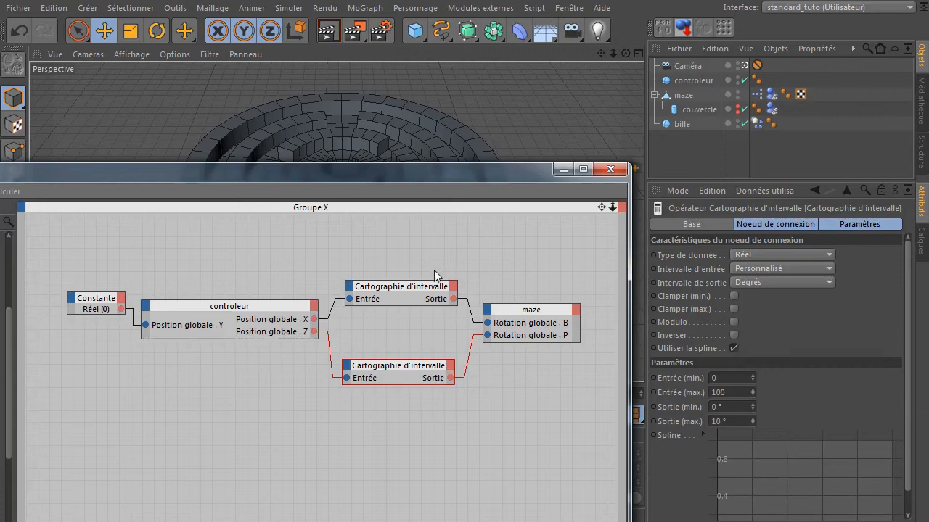
left_click_drag(331, 175, 493, 52)
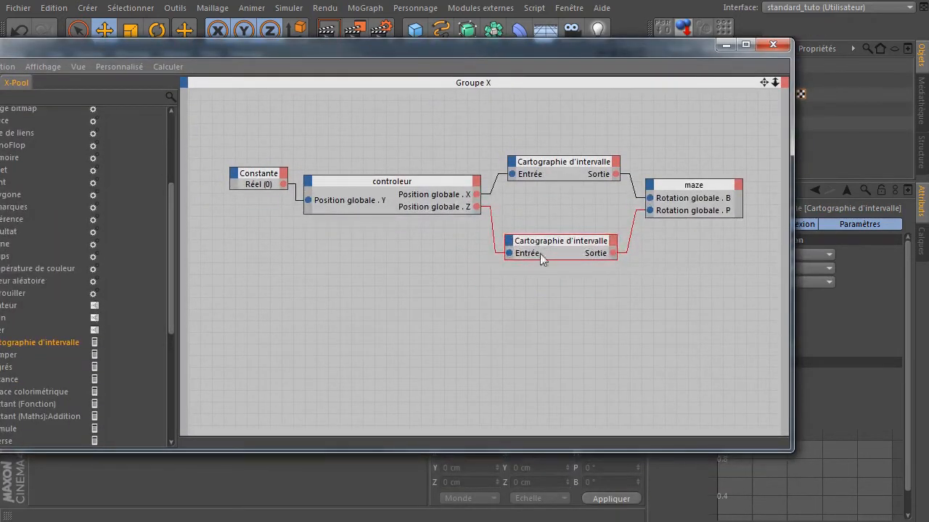
left_click(773, 45)
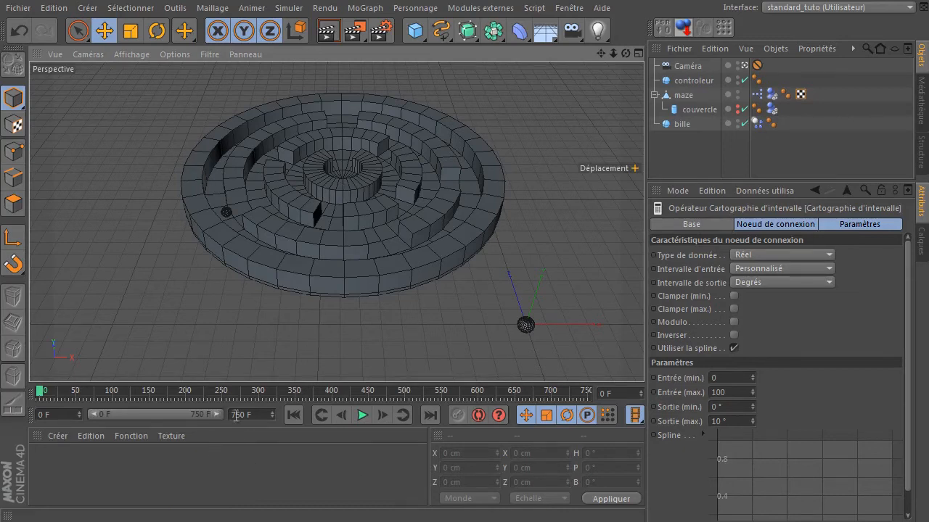
- Set the scene end to 1500 frames and extend the preview range to 1500 F
left_click(265, 411)
left_click_drag(263, 413, 123, 419)
type("15")
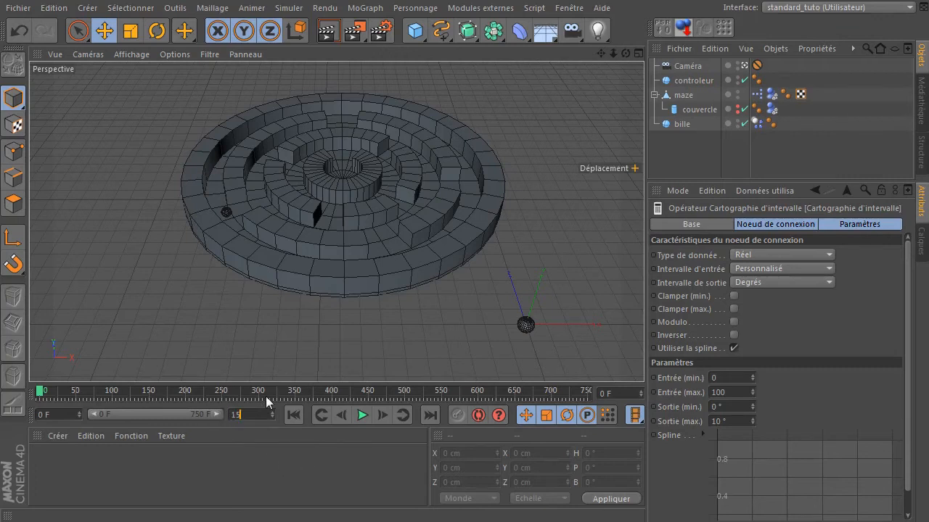
left_click(234, 478)
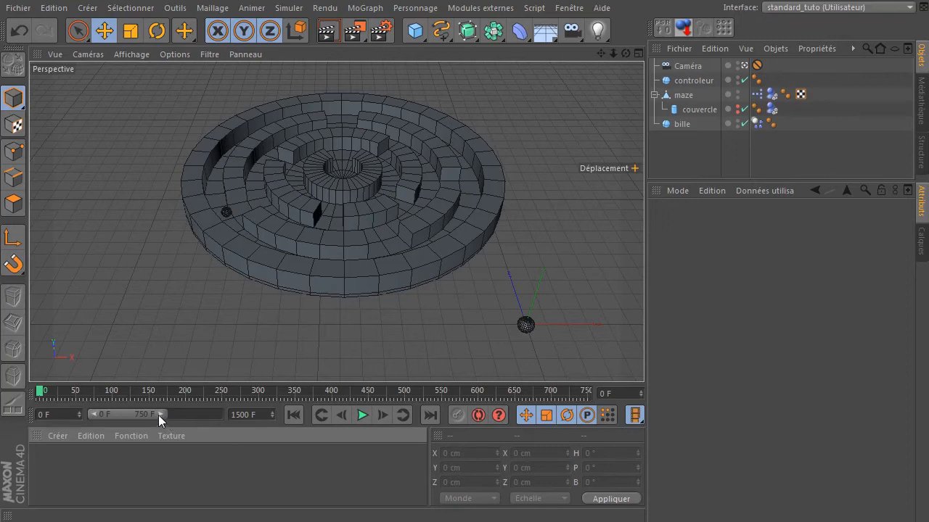
left_click_drag(160, 415, 237, 416)
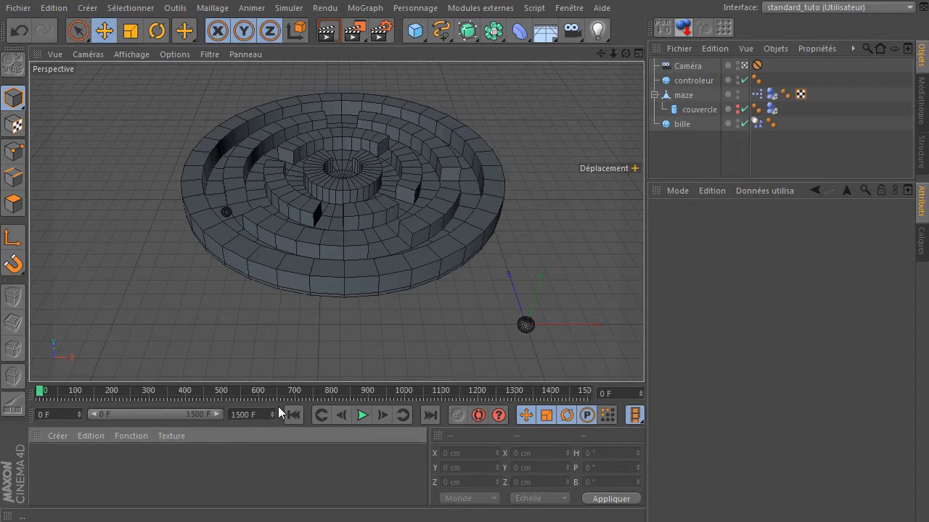
- Toggle viewing through the scene Caméra and back to the default perspective
left_click(527, 325)
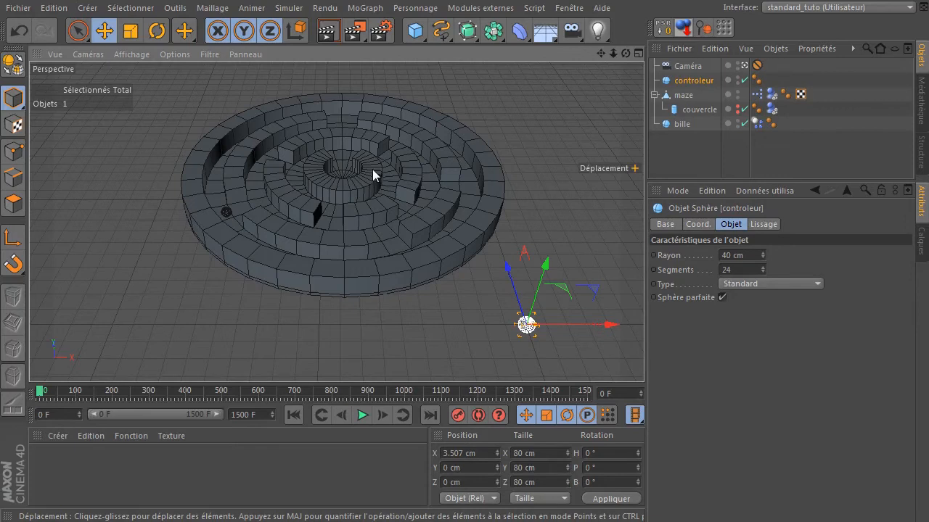
left_click(743, 65)
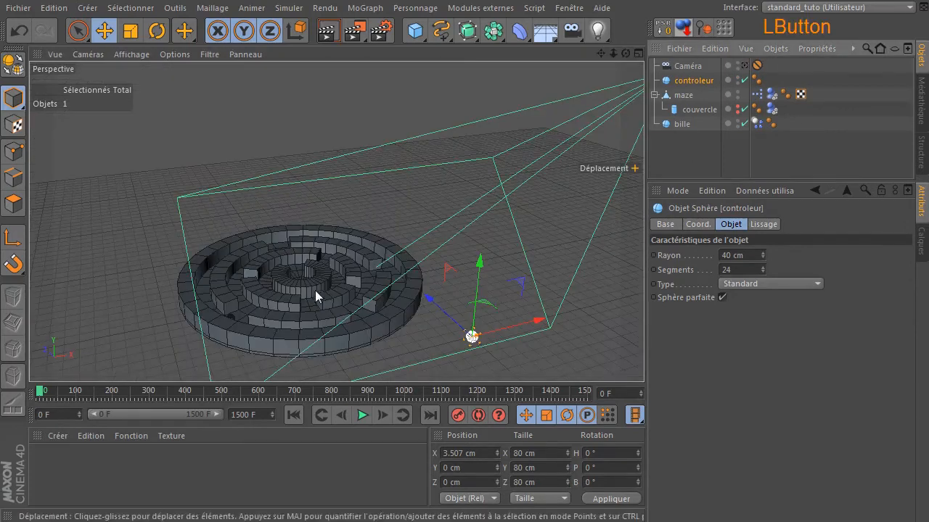
scroll(307, 274, "up", 10)
left_click_drag(626, 53, 602, 94)
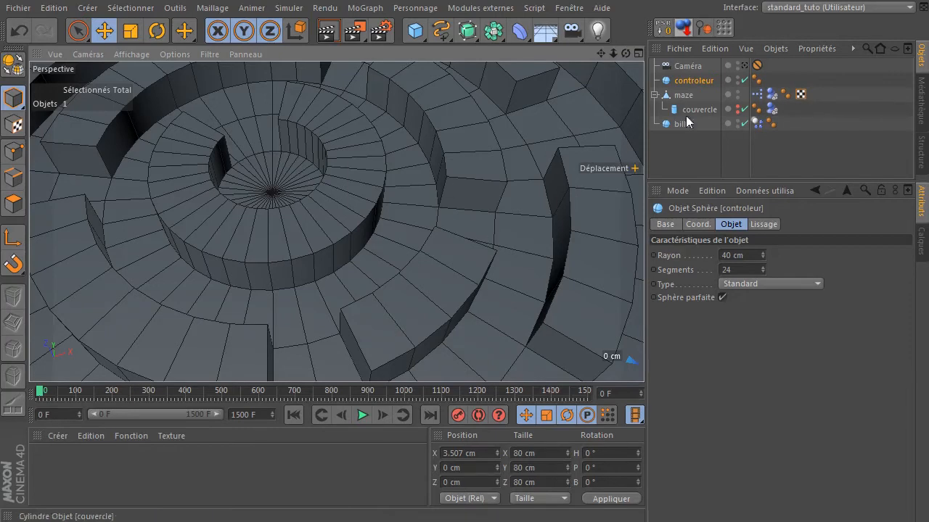
left_click(744, 65)
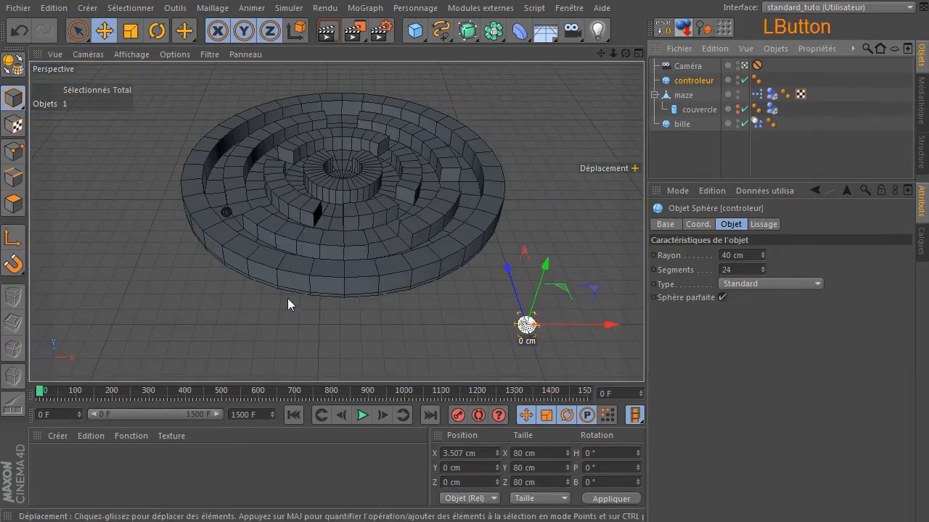
- Switch the viewport display to Ombrage rapide shading without wireframe lines
left_click(240, 350)
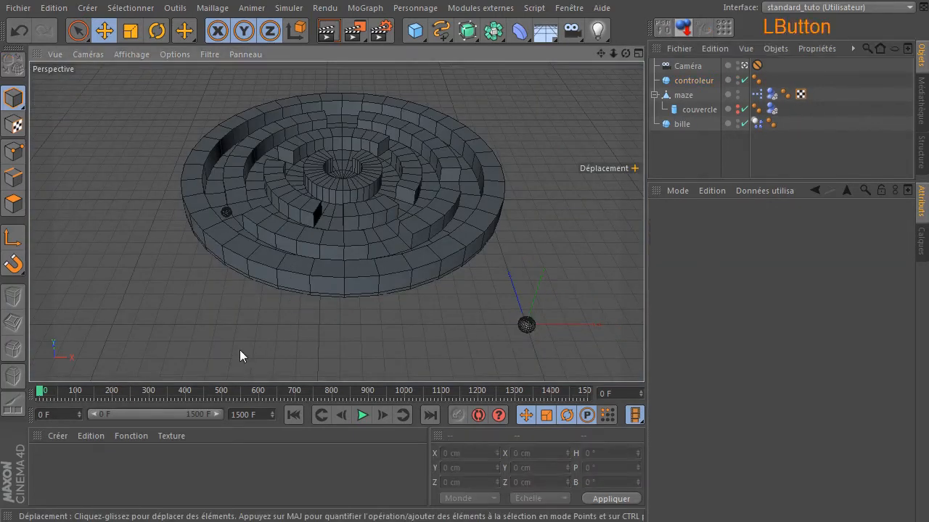
left_click(525, 326)
left_click(144, 55)
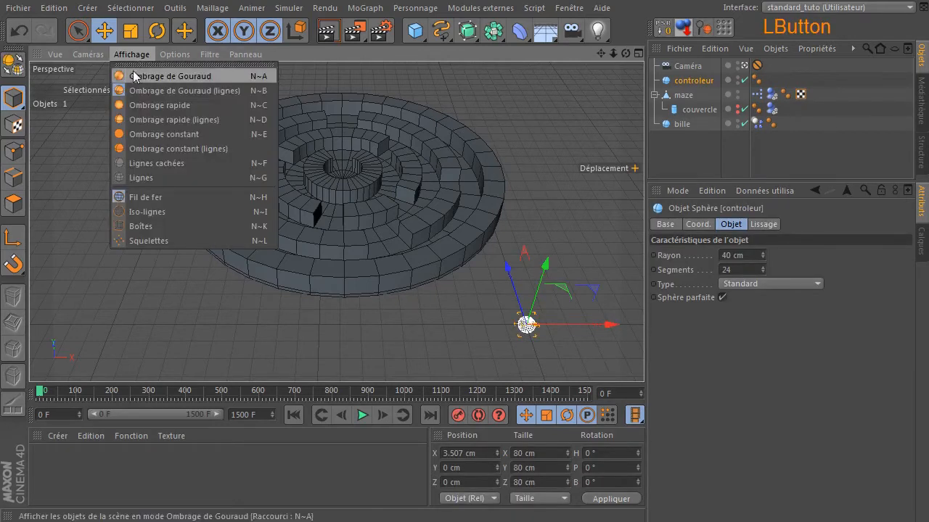
left_click(132, 106)
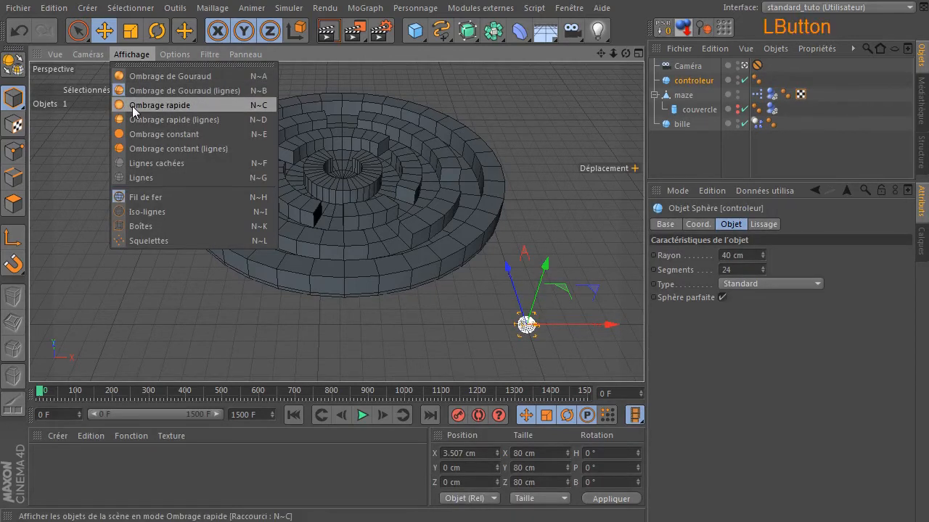
left_click(120, 229)
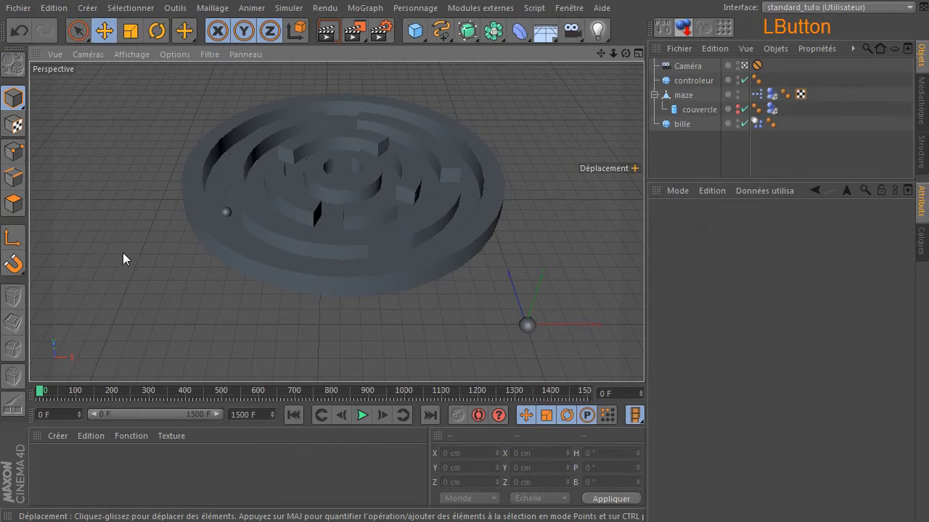
- Create three new materials and apply Mat.2 to the controleur sphere
double_click(116, 468)
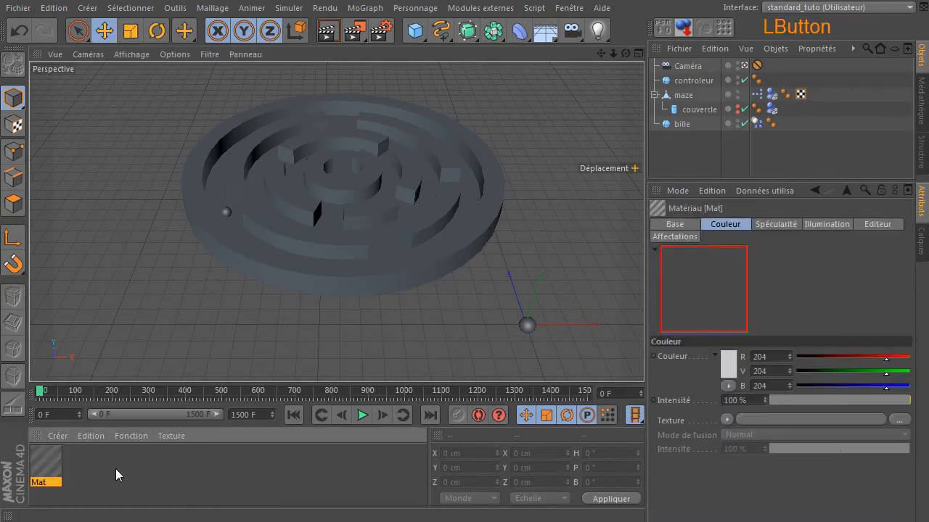
double_click(168, 471)
double_click(181, 475)
left_click_drag(46, 468, 731, 86)
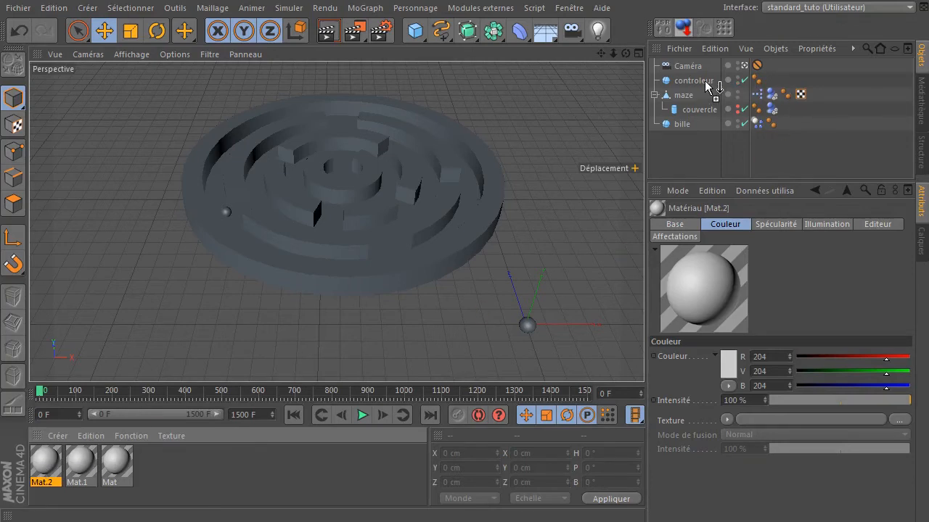
- Set Mat.2's colour to pure white (255, 255, 255) and turn off its specularity
double_click(45, 462)
left_click(392, 160)
left_click_drag(386, 158, 271, 100)
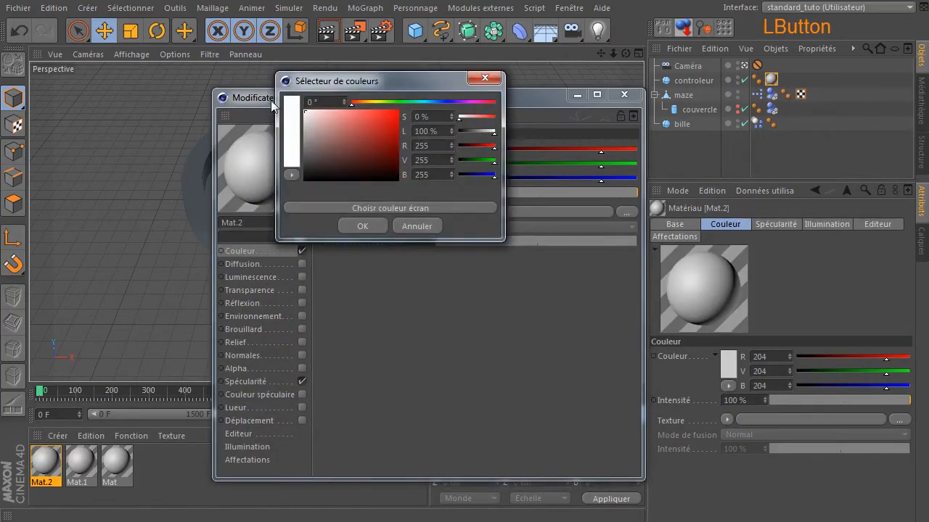
left_click(355, 225)
left_click(301, 382)
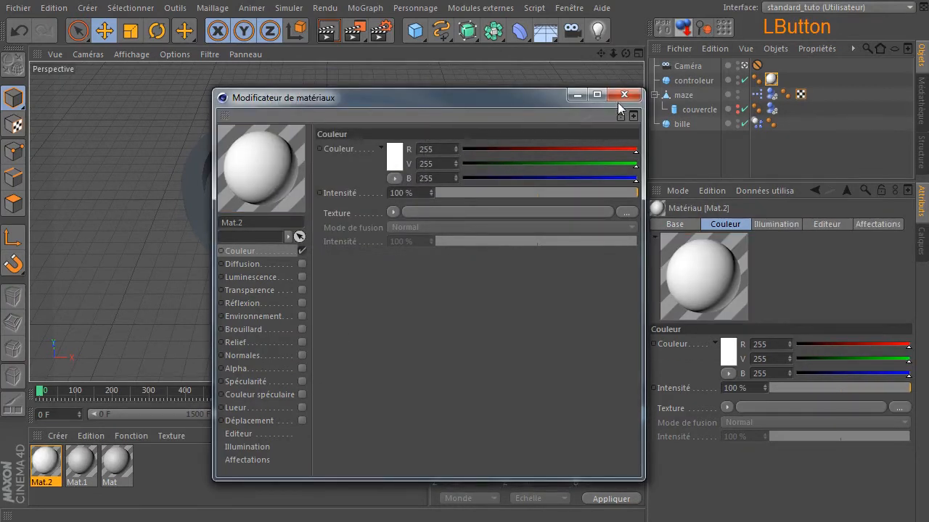
left_click(623, 95)
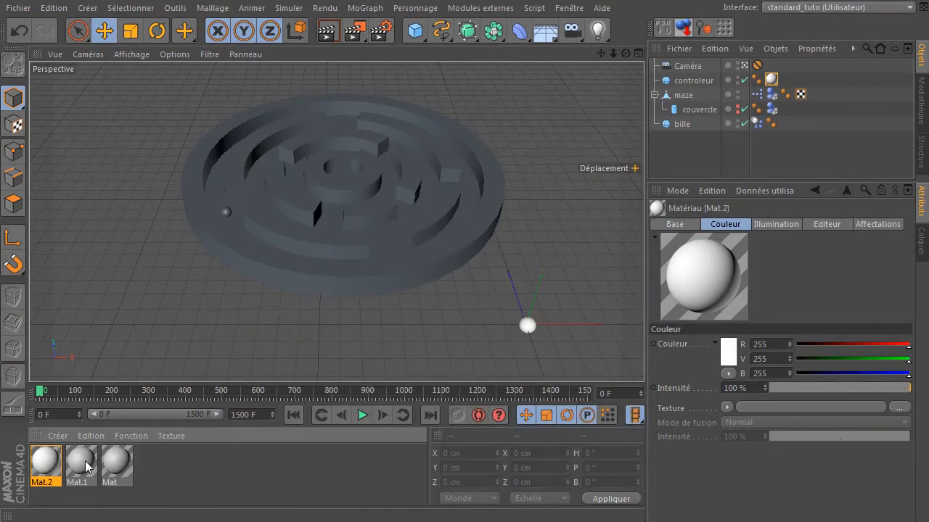
- Set Mat.1's colour to blue (0, 161, 255) and turn off its specularity
double_click(86, 467)
left_click(392, 136)
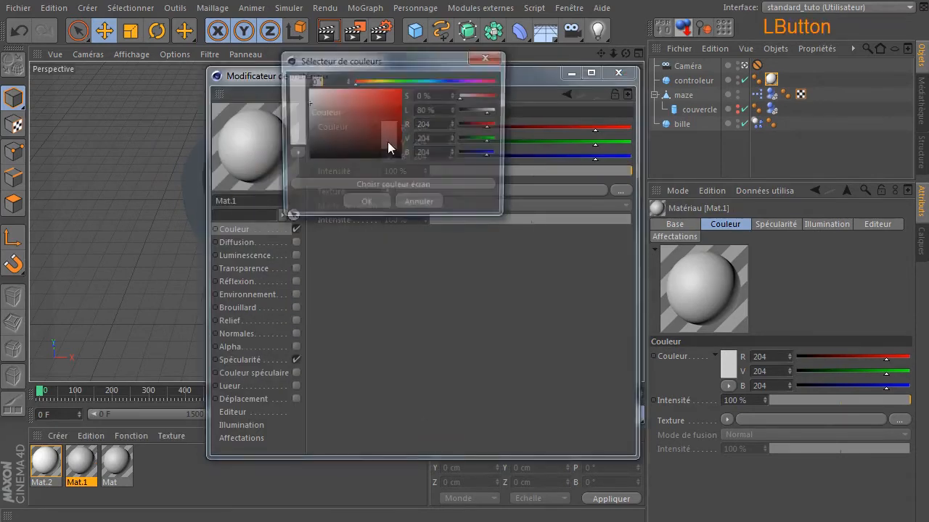
left_click_drag(381, 117, 411, 81)
left_click(433, 79)
left_click(437, 79)
mouse_move(433, 80)
left_mouse_down()
mouse_move(423, 78)
mouse_move(436, 84)
left_mouse_up()
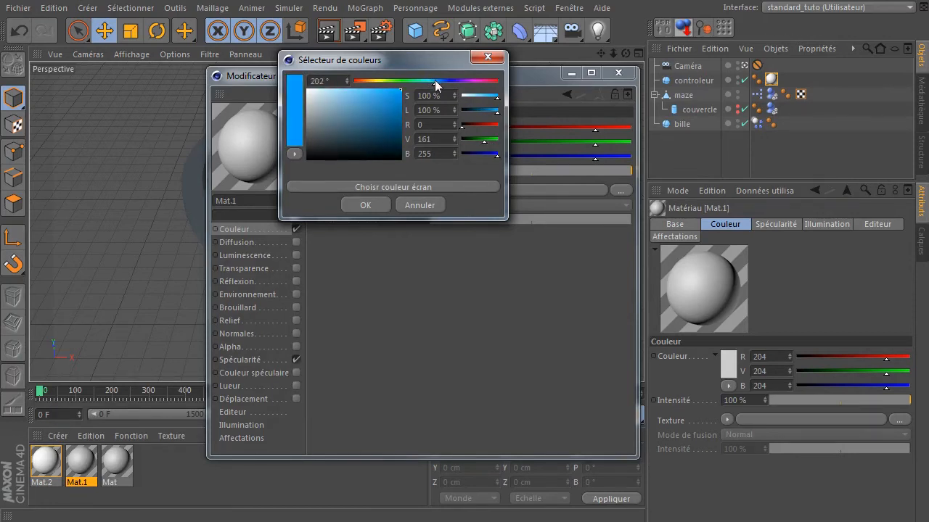
left_click(366, 207)
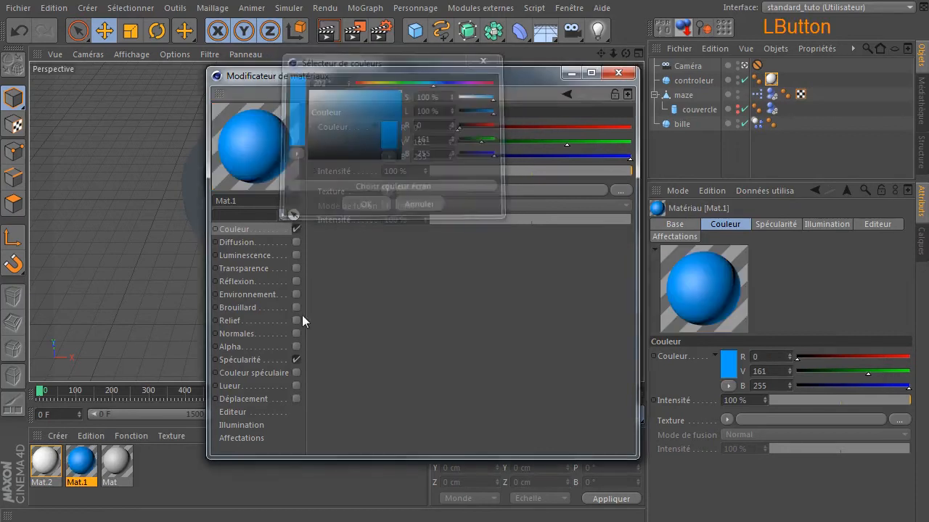
left_click(298, 360)
left_click(618, 73)
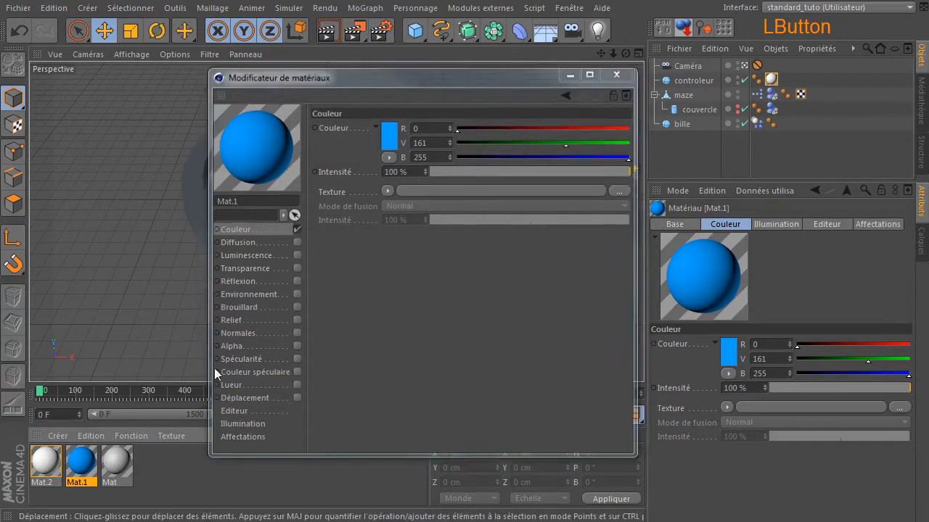
- Apply Mat.1 to the maze and adjust its colour to 46, 176, 252
left_click_drag(91, 463, 684, 95)
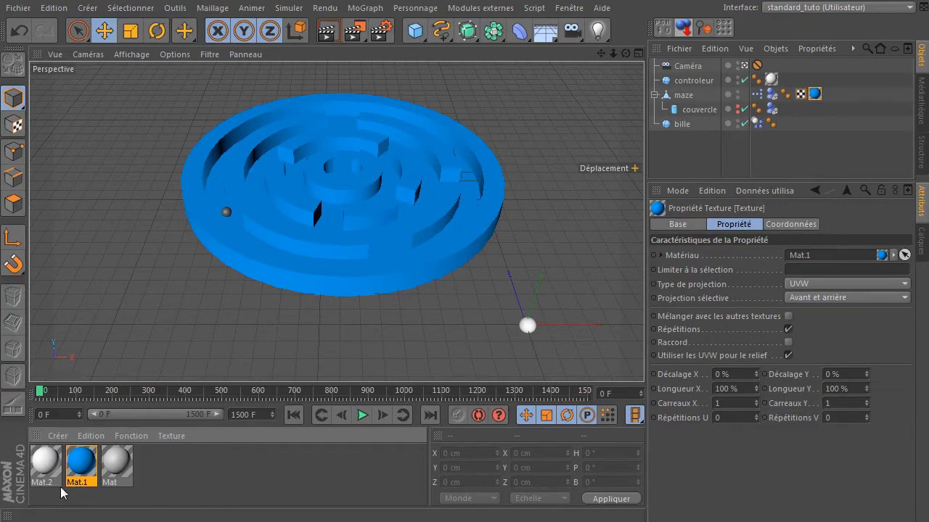
double_click(79, 466)
left_click(384, 143)
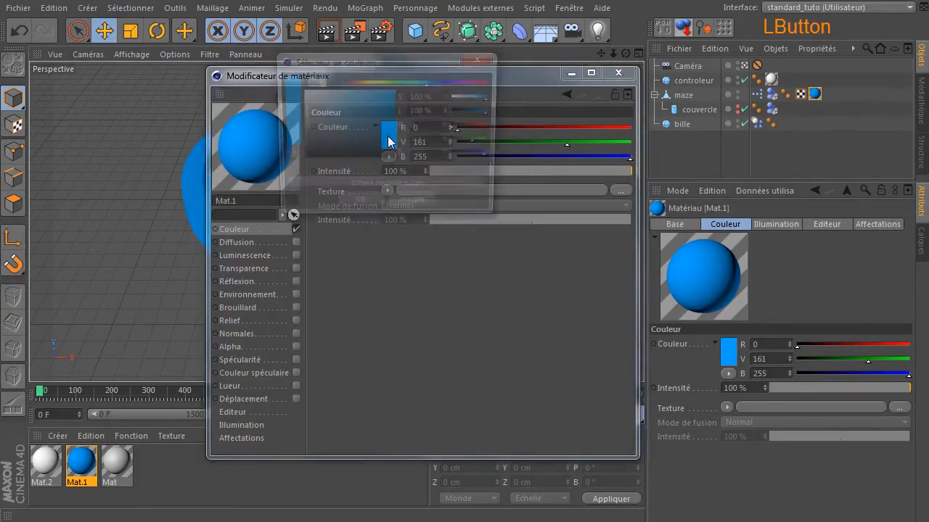
left_click(382, 90)
left_click_drag(383, 90, 378, 90)
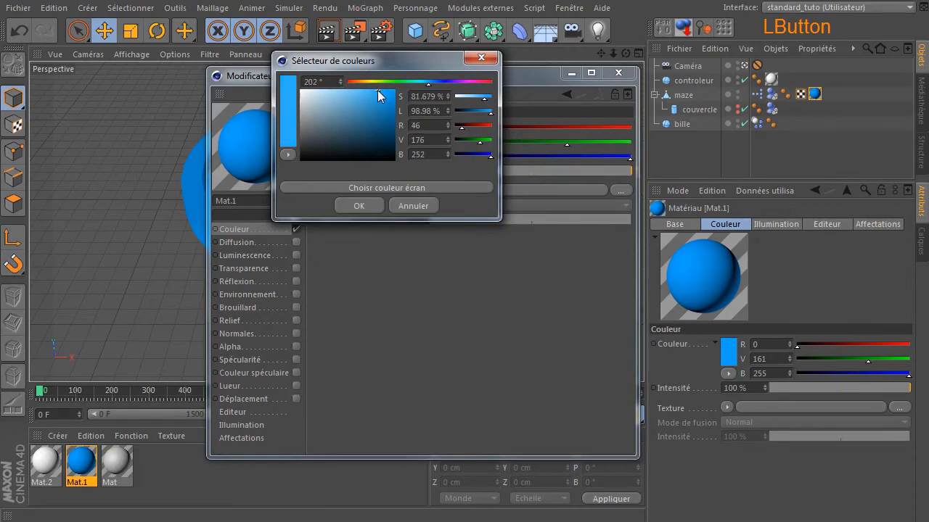
left_click(356, 209)
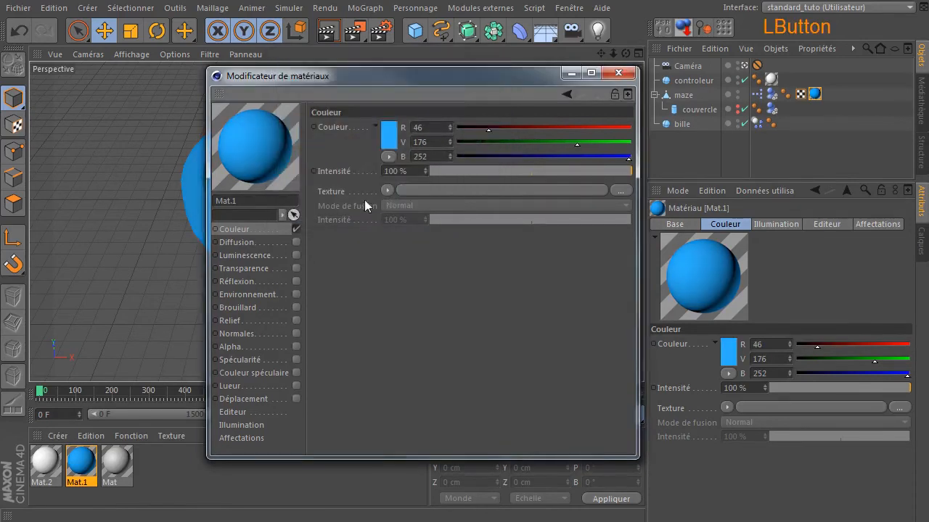
left_click(619, 73)
- Set Mat's colour to orange (255, 127, 0) without specularity and apply it to the bille ball
double_click(117, 465)
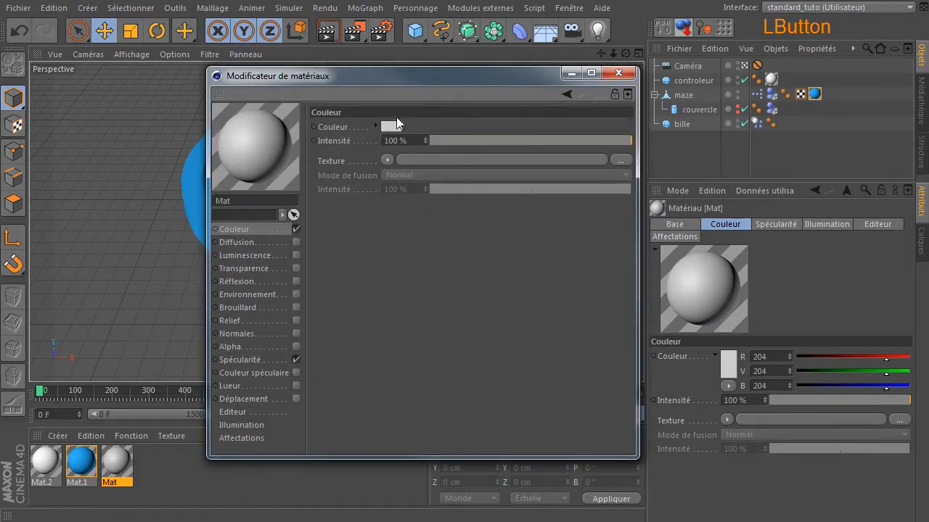
left_click(377, 127)
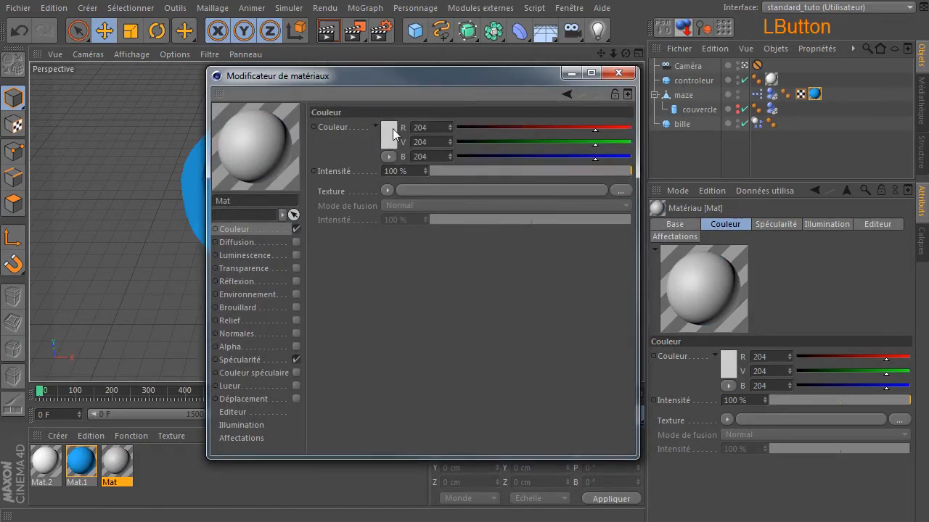
left_click(391, 130)
left_click_drag(363, 72, 366, 73)
left_click(356, 198)
left_click(298, 359)
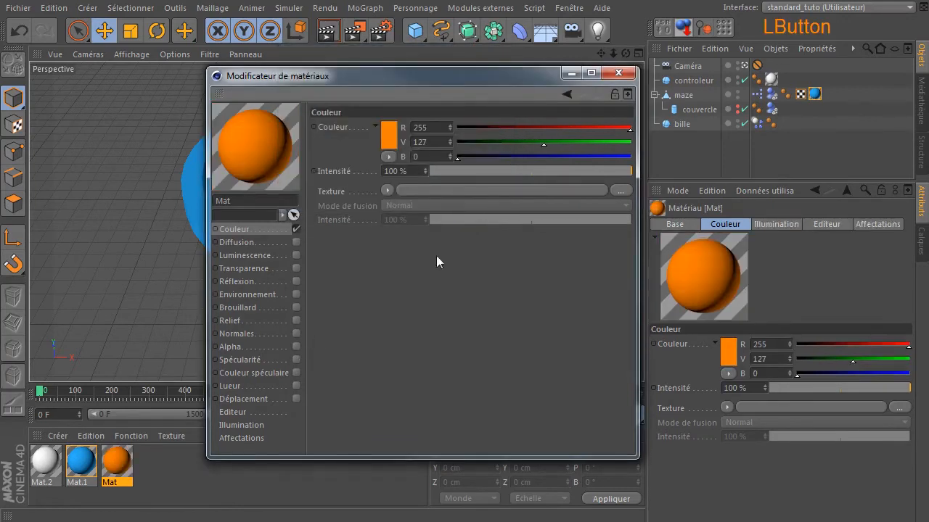
left_click(618, 75)
left_click_drag(112, 468, 682, 125)
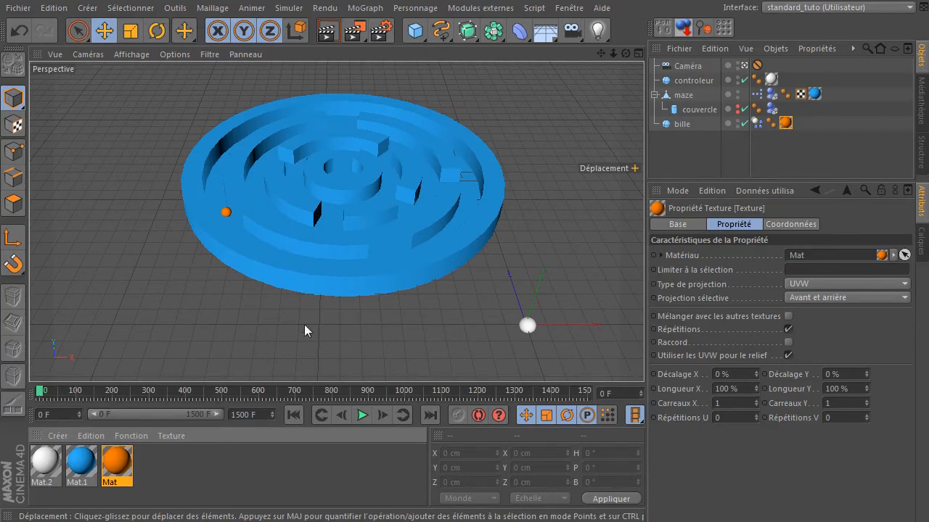
- Enable transparency on Mat.1 with an intensity of 60 %
double_click(89, 458)
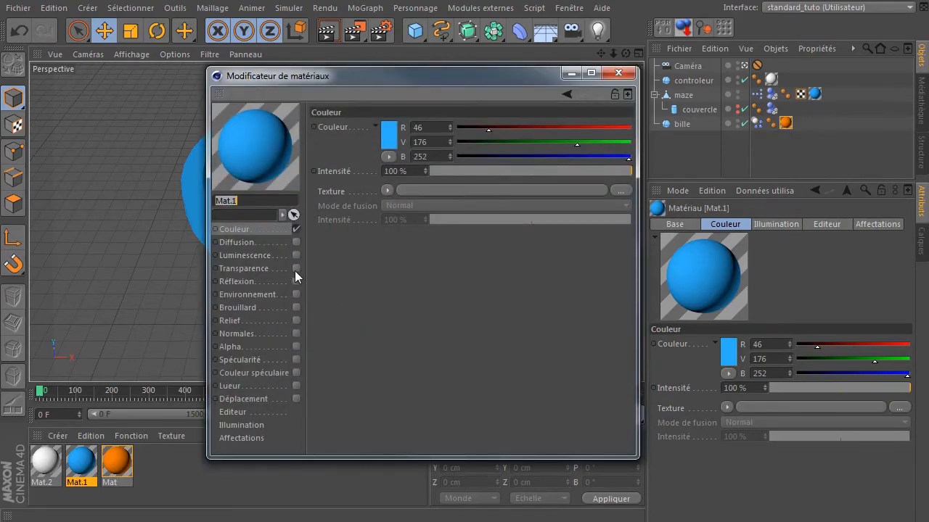
left_click(296, 269)
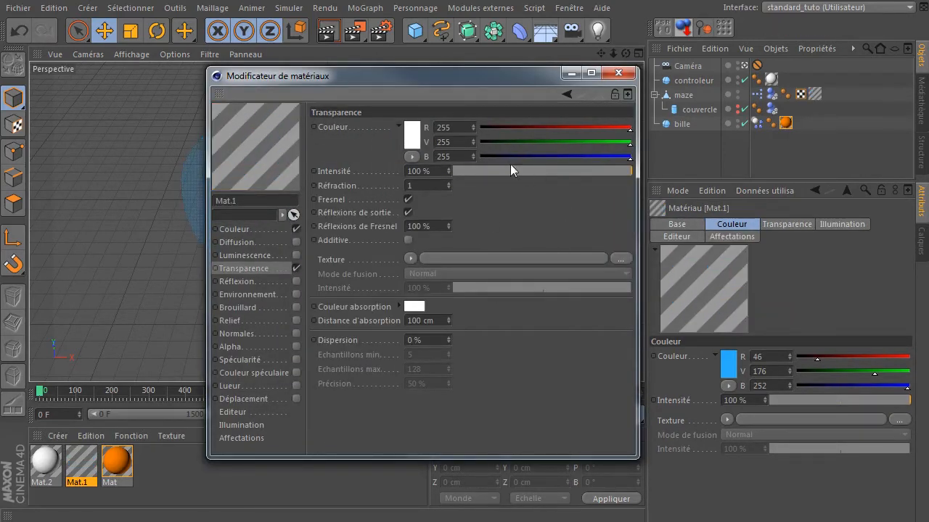
left_click_drag(510, 171, 499, 172)
left_click_drag(444, 76, 665, 70)
left_click_drag(728, 164, 781, 166)
left_click(838, 67)
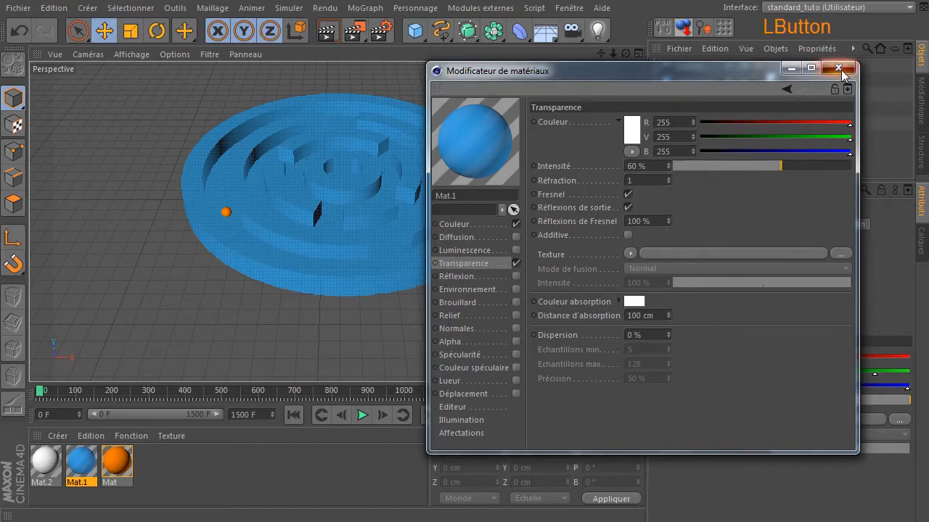
- Switch the viewport display to shading with wireframe lines
left_click(131, 54)
left_click(135, 90)
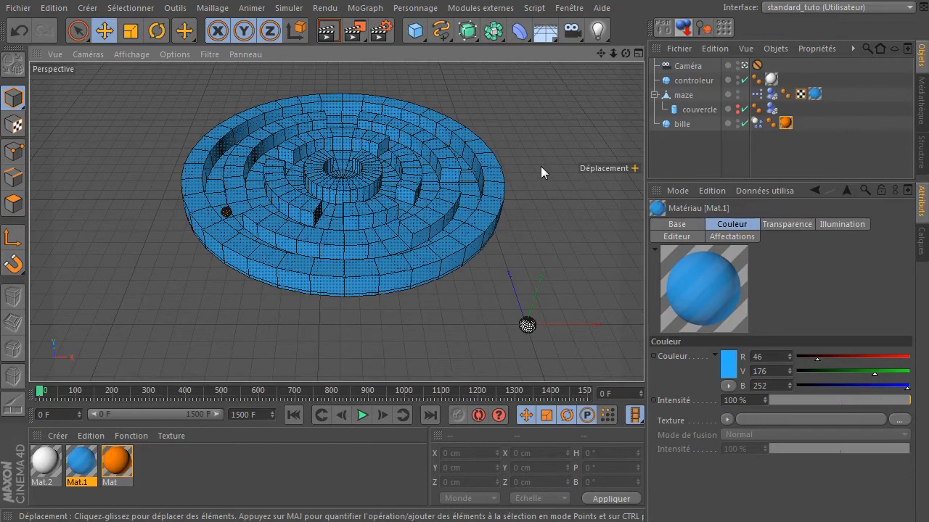
- Lower Mat.1's transparency intensity
double_click(80, 465)
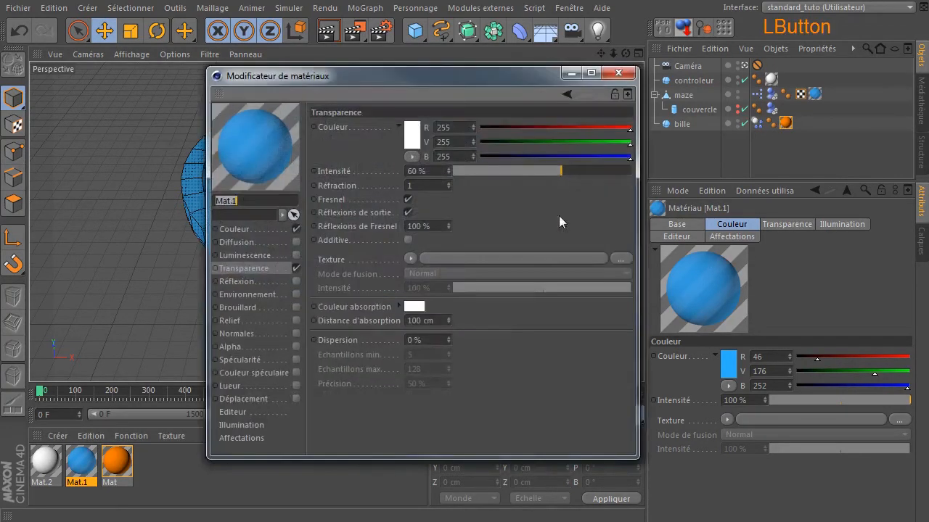
left_click(535, 168)
left_click_drag(459, 79, 703, 104)
left_click_drag(789, 176, 783, 193)
left_click(841, 77)
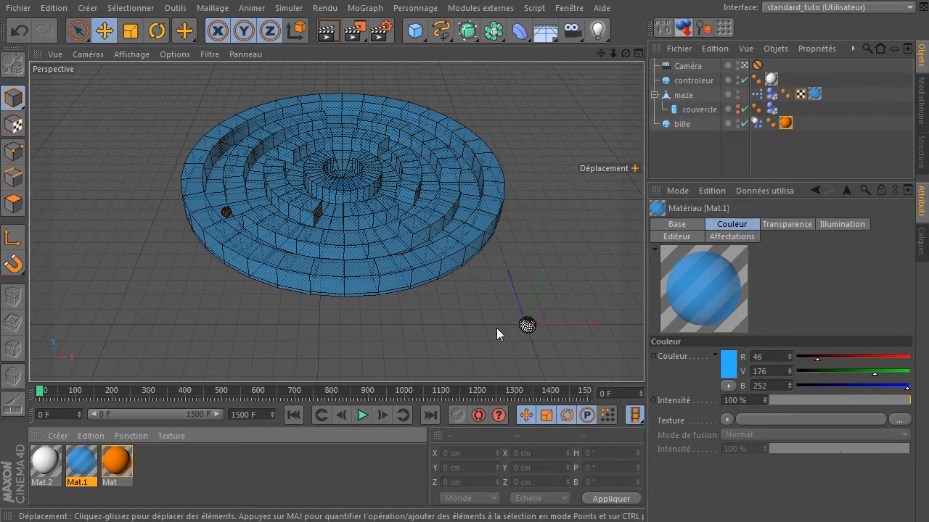
- Play the simulation, nudge the controller sphere to test the maze tilt, and stop playback
left_click(362, 415)
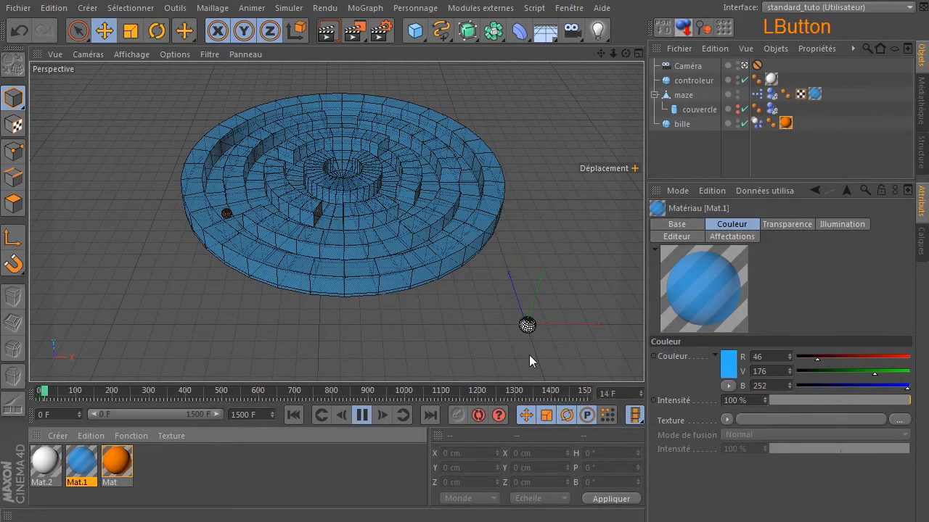
left_click(526, 328)
mouse_move(505, 344)
left_mouse_down()
mouse_move(533, 336)
mouse_move(534, 347)
mouse_move(510, 379)
mouse_move(513, 349)
mouse_move(543, 340)
mouse_move(542, 379)
mouse_move(524, 347)
mouse_move(518, 357)
mouse_move(486, 353)
mouse_move(492, 370)
mouse_move(503, 353)
mouse_move(527, 367)
mouse_move(597, 373)
mouse_move(566, 372)
mouse_move(550, 347)
mouse_move(496, 356)
mouse_move(482, 341)
mouse_move(527, 344)
mouse_move(517, 353)
mouse_move(541, 382)
mouse_move(535, 367)
mouse_move(469, 373)
mouse_move(473, 309)
mouse_move(450, 269)
mouse_move(508, 298)
mouse_move(507, 333)
left_mouse_up()
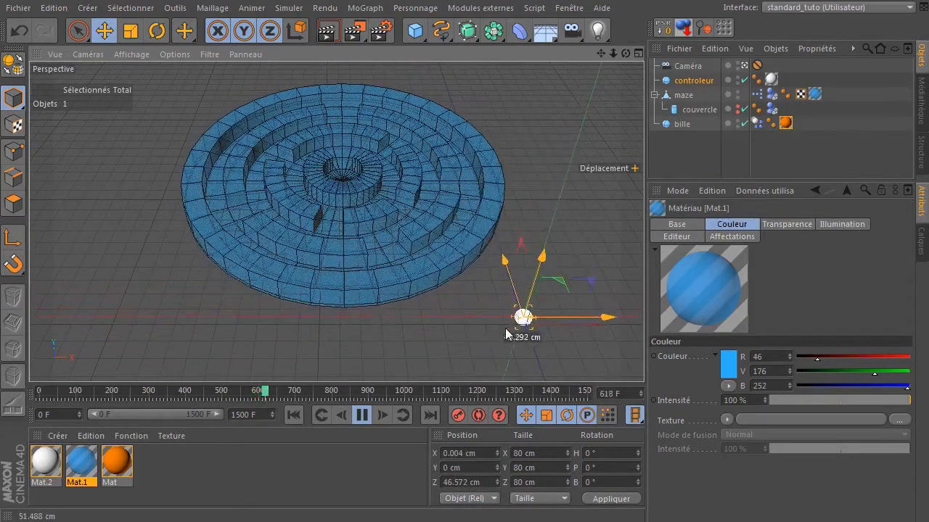
left_click(363, 414)
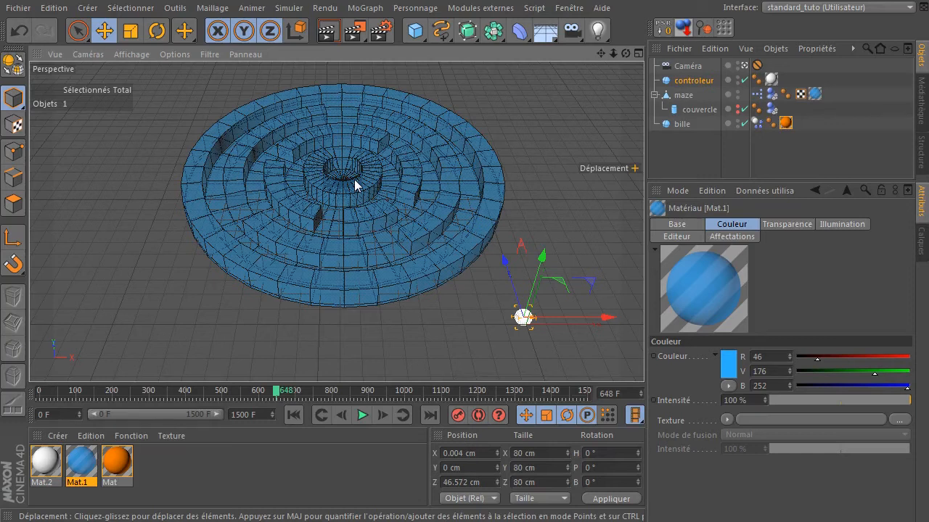
- Try adding a Distance node to the maze's XPresso graph, remove it and close the editor
left_click(756, 96)
double_click(756, 97)
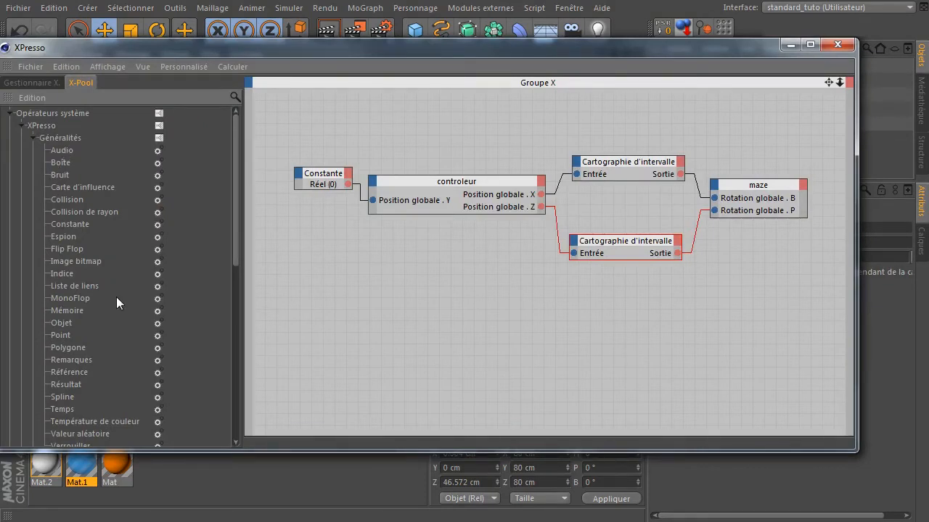
scroll(116, 297, "down", 5)
left_click(73, 273)
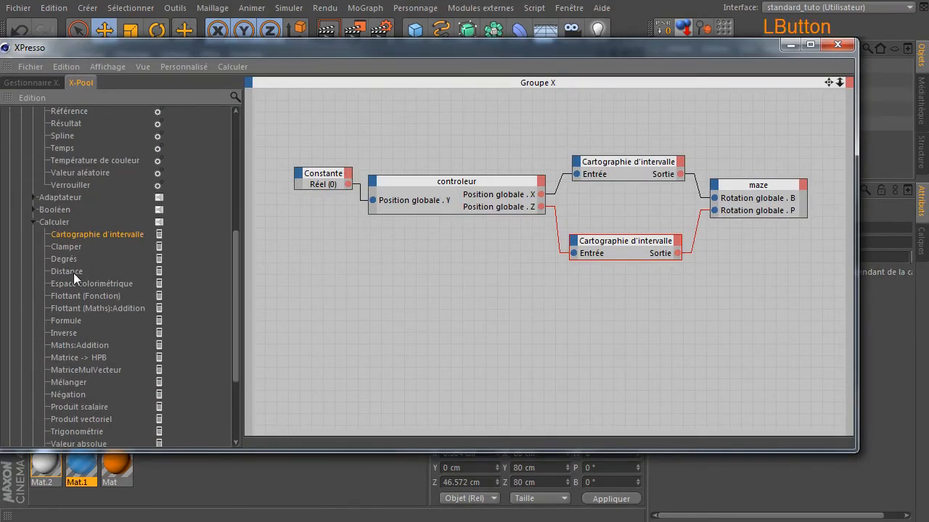
left_click_drag(69, 272, 355, 326)
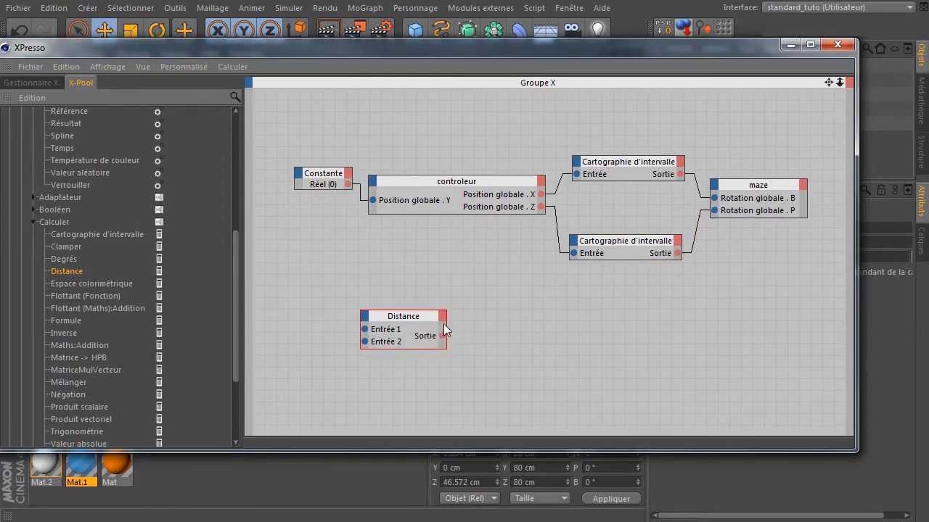
left_click(420, 329)
key("Delete")
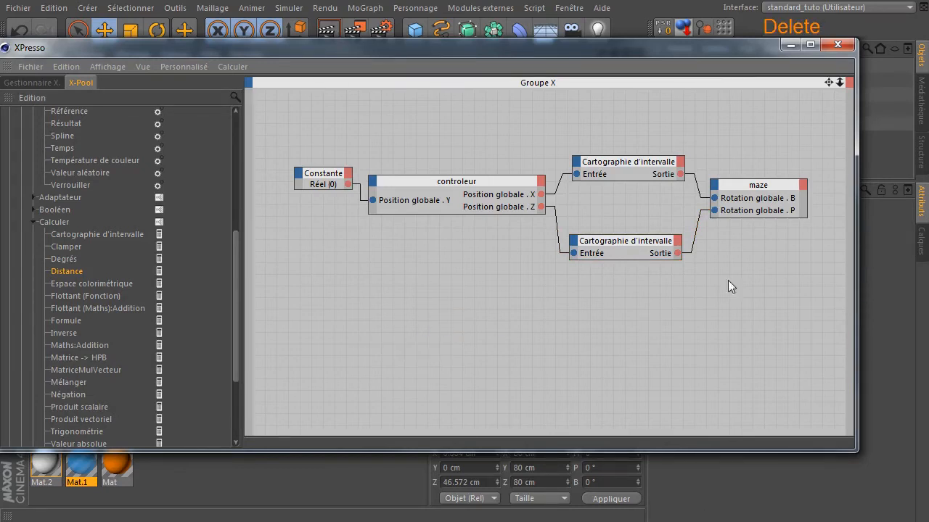
left_click(838, 45)
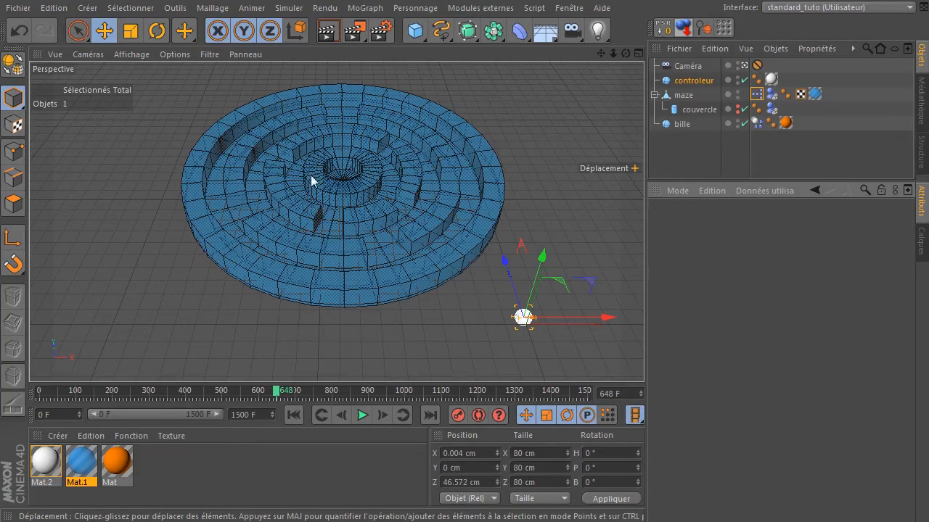
- Switch the interface layout to WorkingToolBox_tuto (Utilisateur)
key("alt")
key("alt+d")
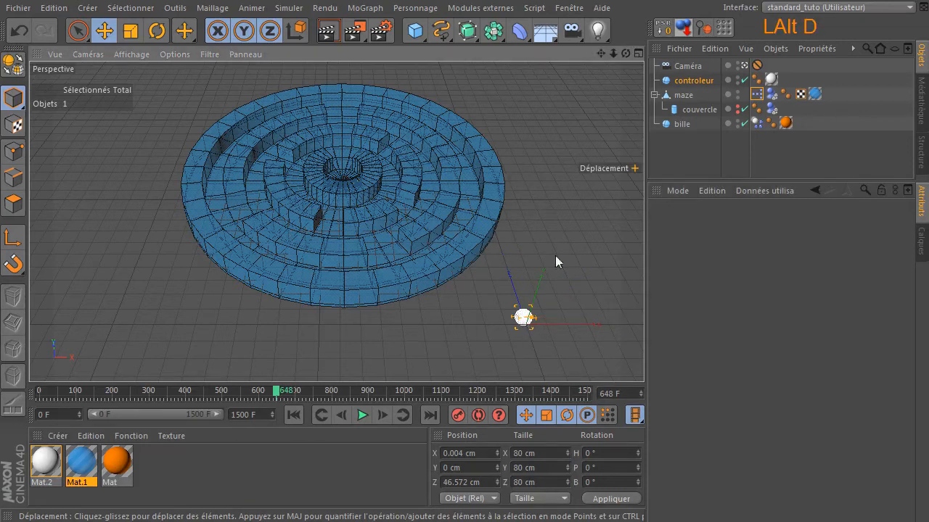
left_click(828, 9)
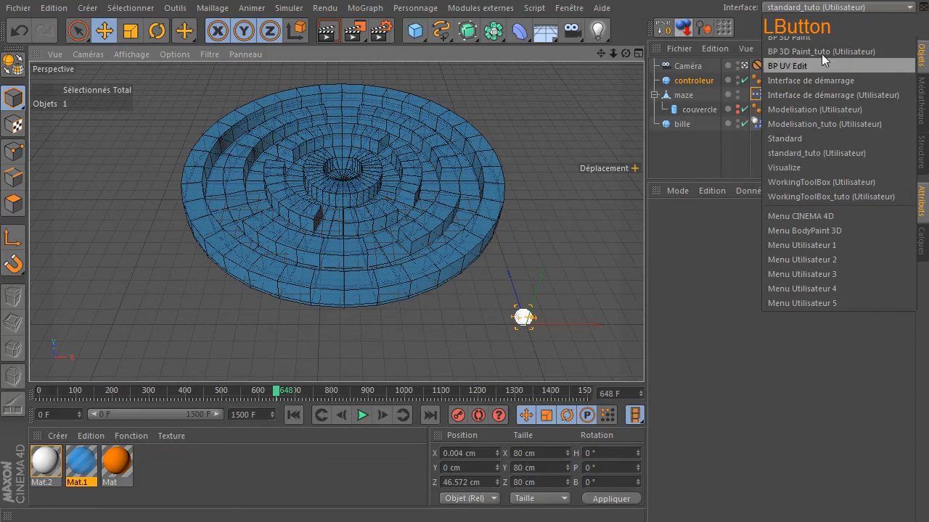
left_click(804, 196)
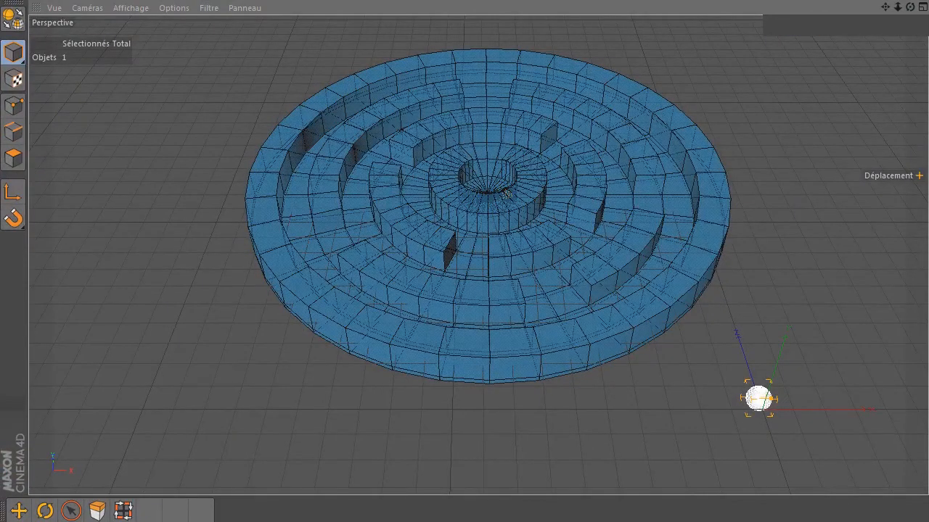
left_click(506, 193)
left_click(506, 194)
left_click(506, 194)
left_click(506, 194)
left_click(507, 194)
left_click(505, 191)
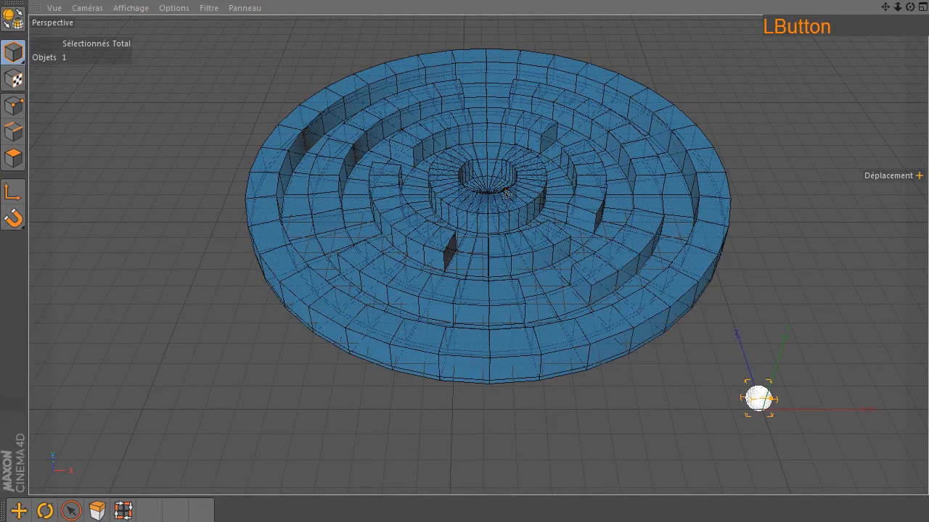
- Play the simulation and move the controller sphere to tilt the maze and roll the ball
key("space")
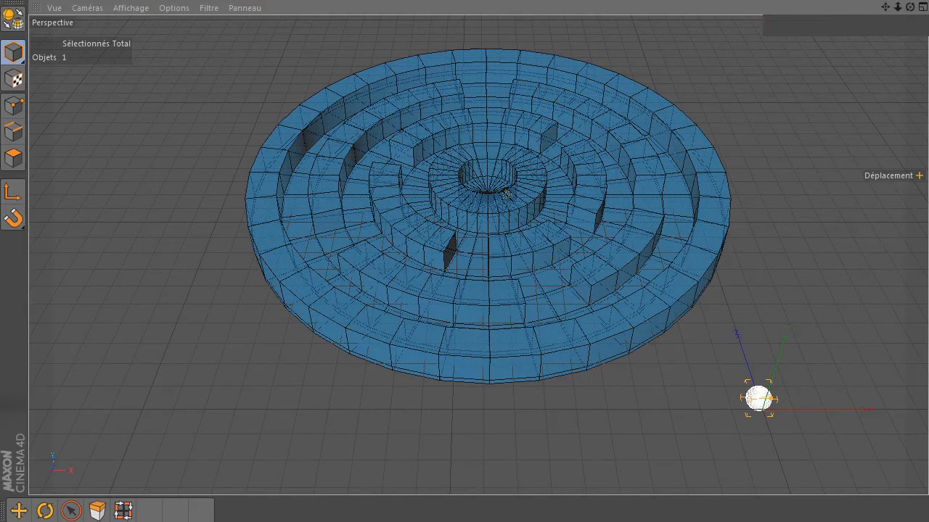
left_click(507, 193)
left_click(505, 194)
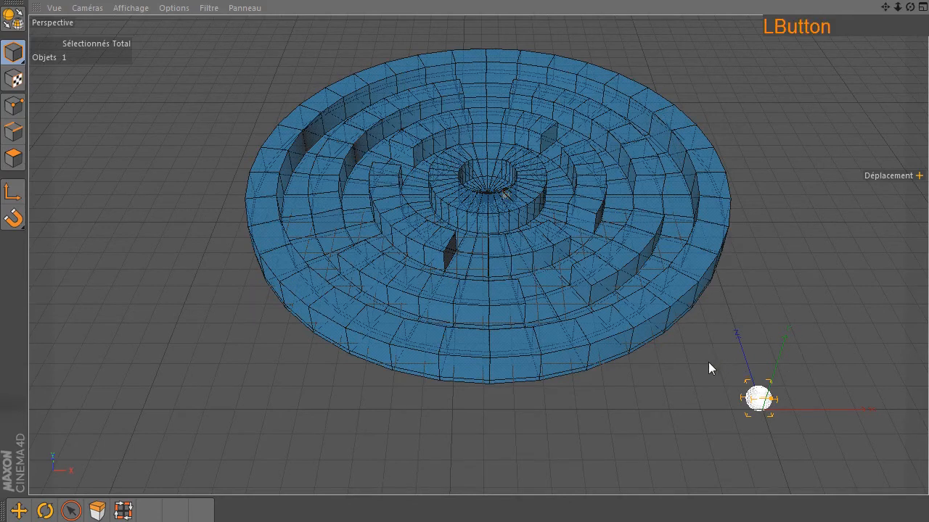
left_click(759, 405)
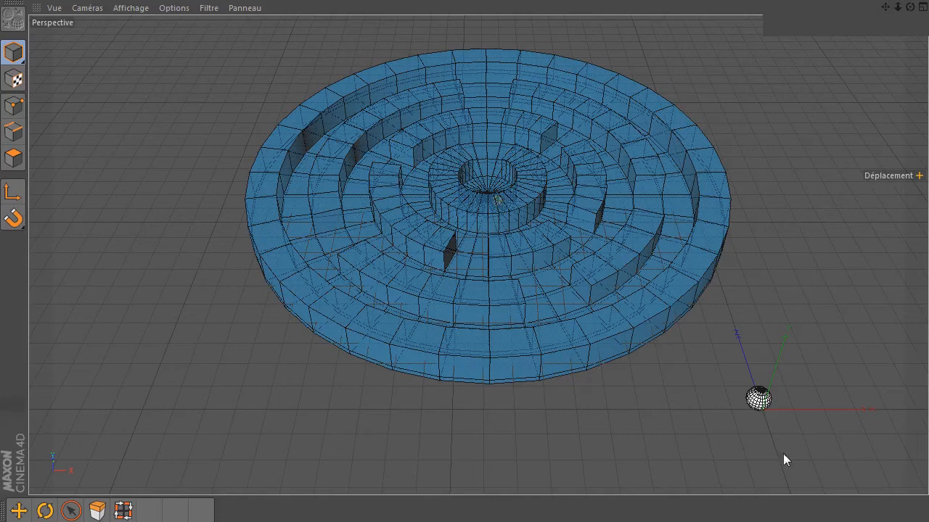
left_click(750, 409)
left_click(750, 408)
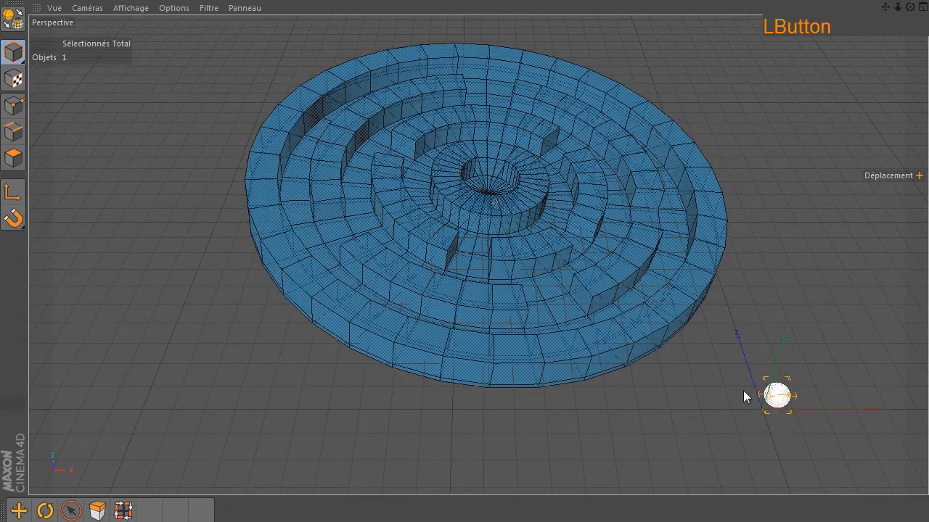
left_click_drag(723, 407, 735, 405)
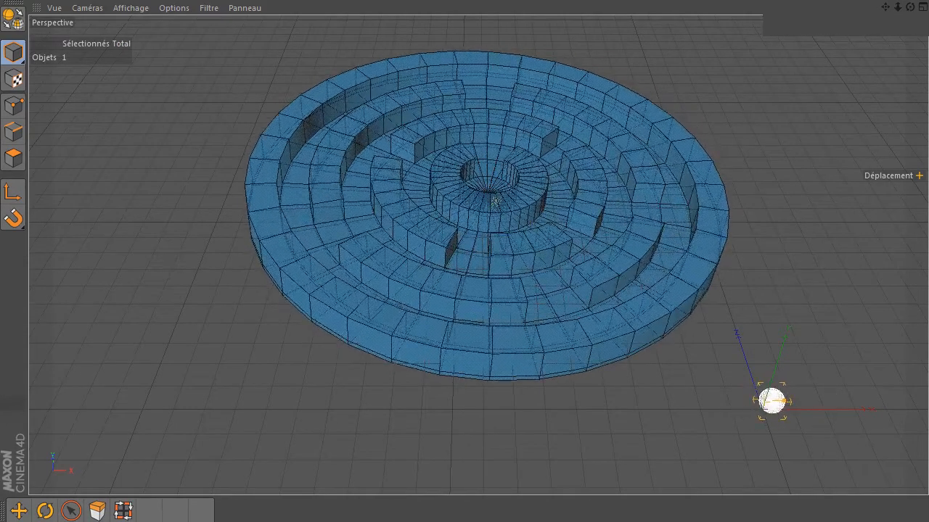
left_click(772, 402)
left_click(464, 521)
left_click(775, 403)
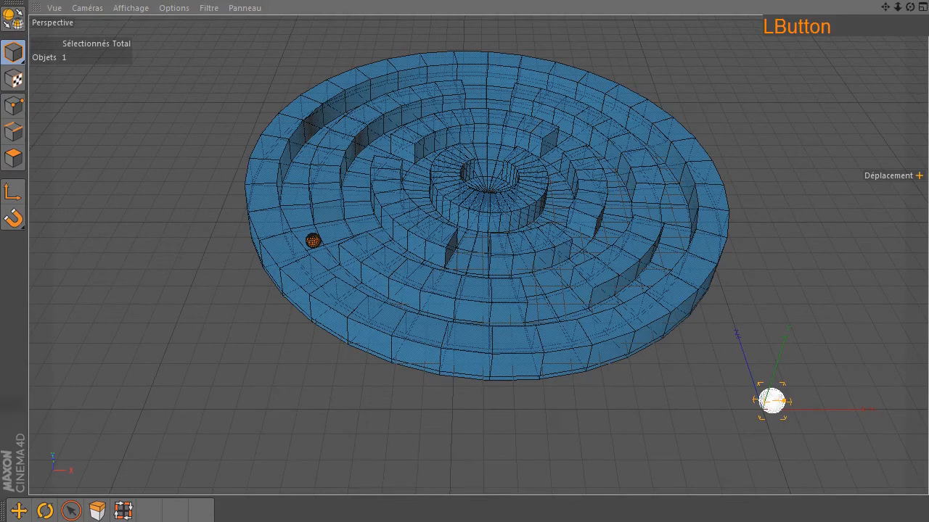
left_click_drag(775, 403, 761, 410)
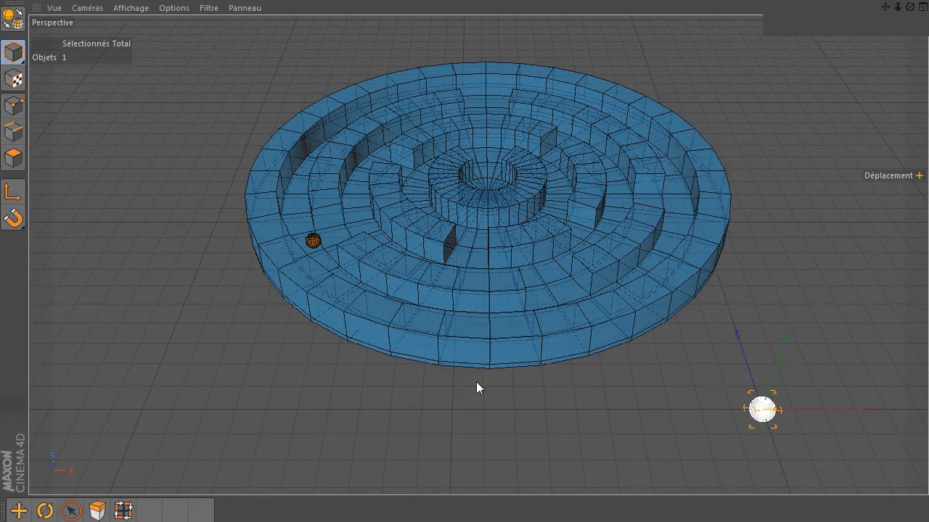
- Replay the simulation, steering the controller sphere back and forth to test the maze tilt
key("F8")
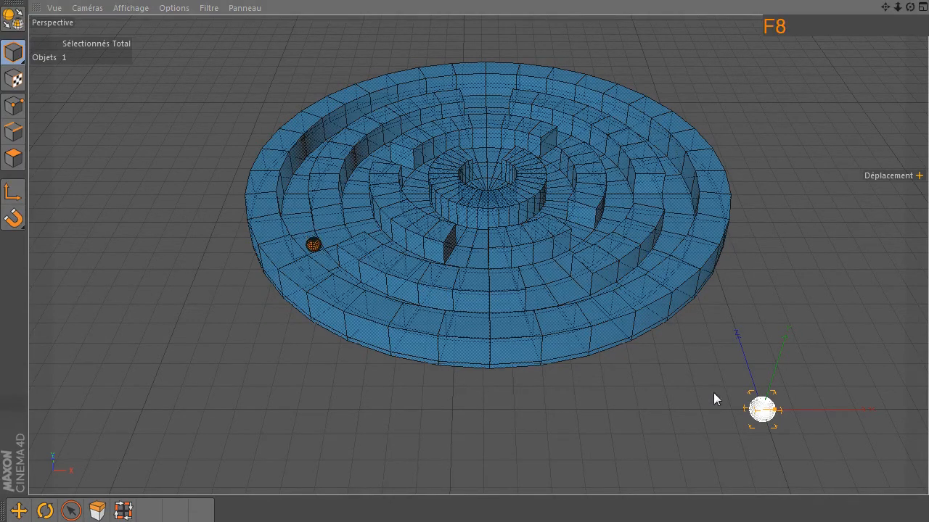
left_click(751, 415)
left_click_drag(740, 413, 789, 431)
left_click_drag(782, 430, 710, 378)
left_click_drag(698, 320, 745, 383)
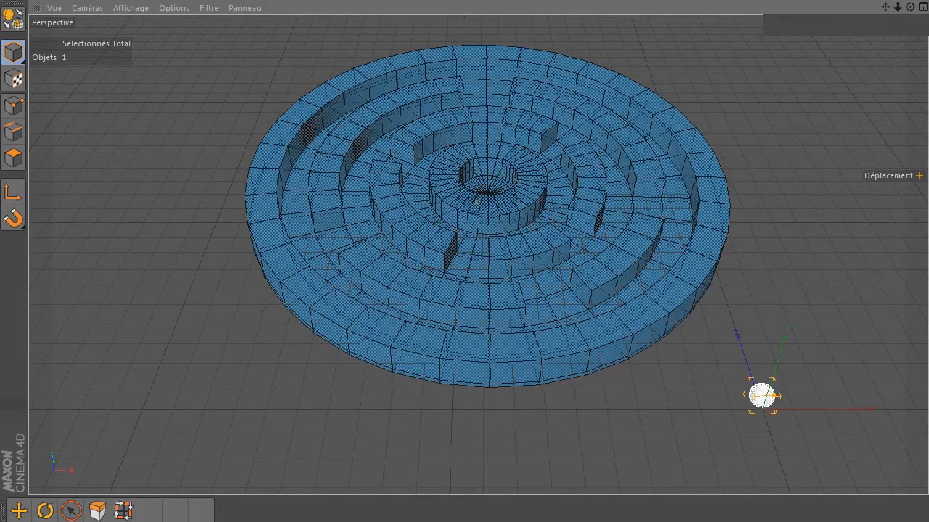
left_click(928, 434)
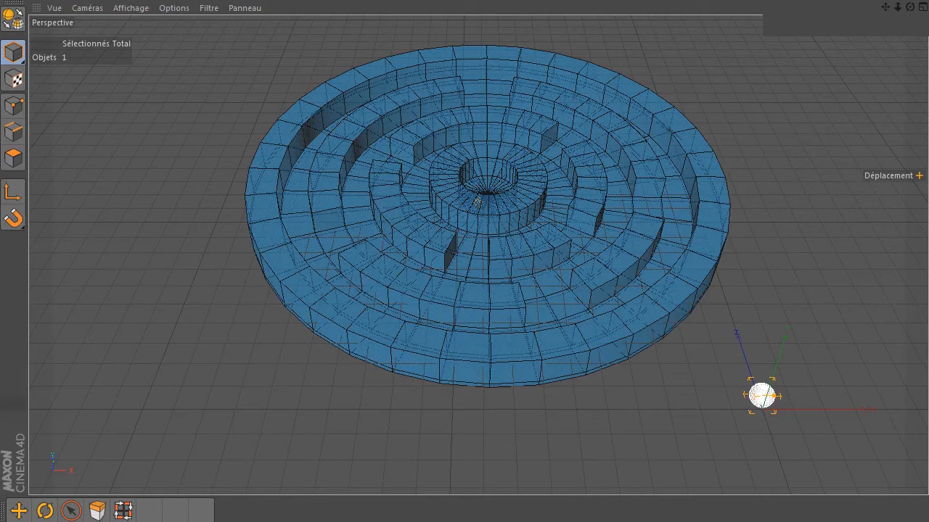
left_click(928, 434)
left_click(928, 434)
left_click(928, 433)
left_click(763, 398)
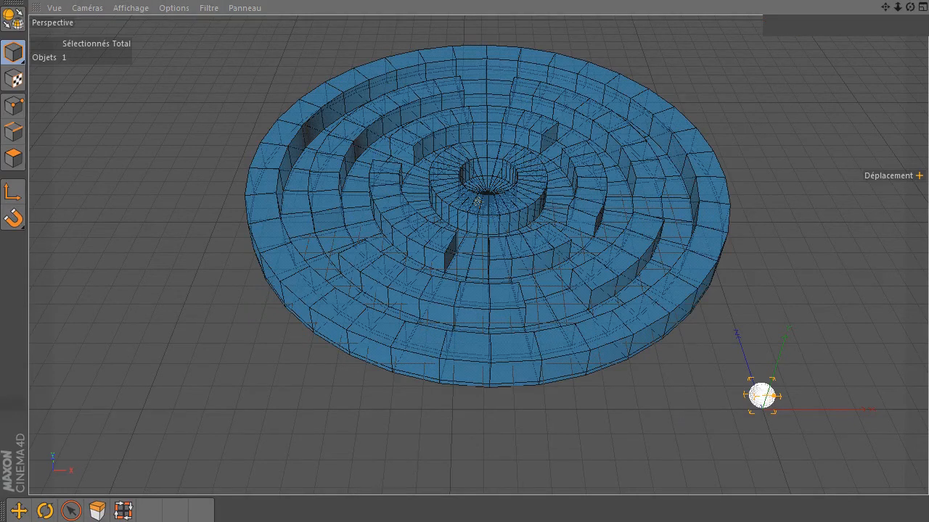
left_click_drag(762, 396, 761, 410)
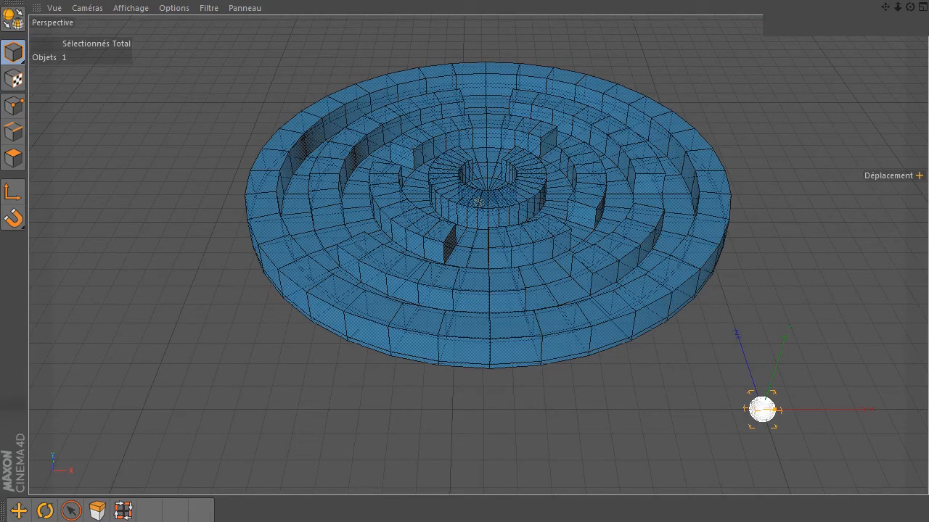
- Switch back to the standard_tuto layout and rewind the timeline to frame 0
key("ctrl+Tab")
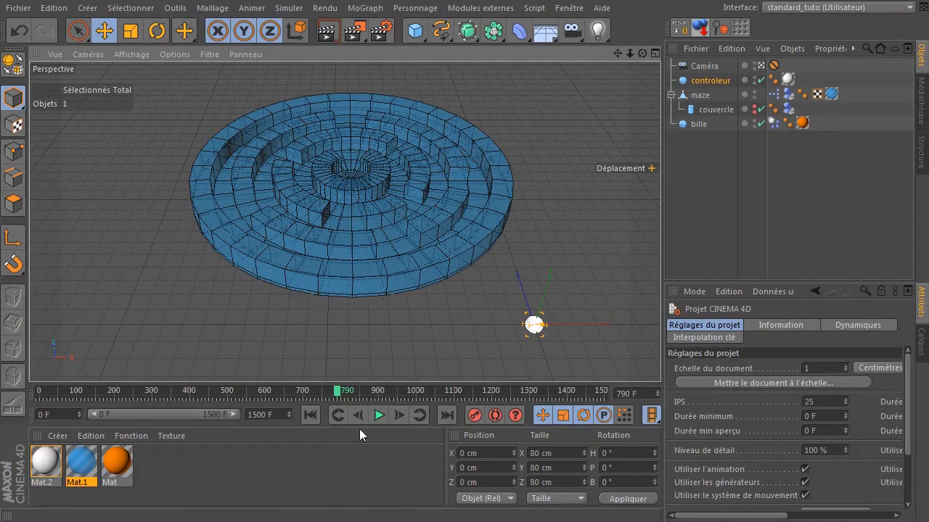
left_click(310, 418)
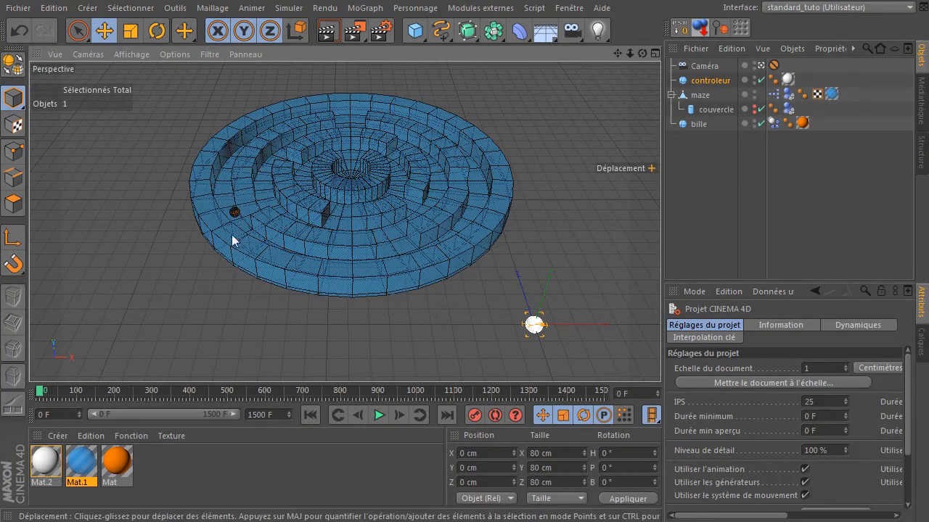